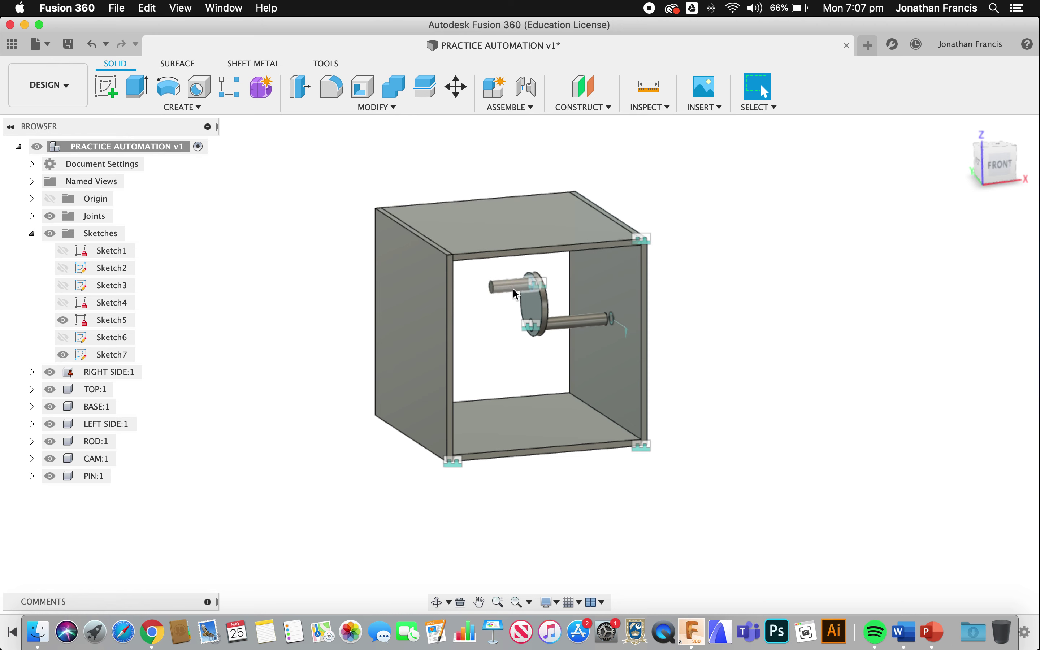
# - Create Sketch8 on the top plate's upper face
pyautogui.click(516, 227)
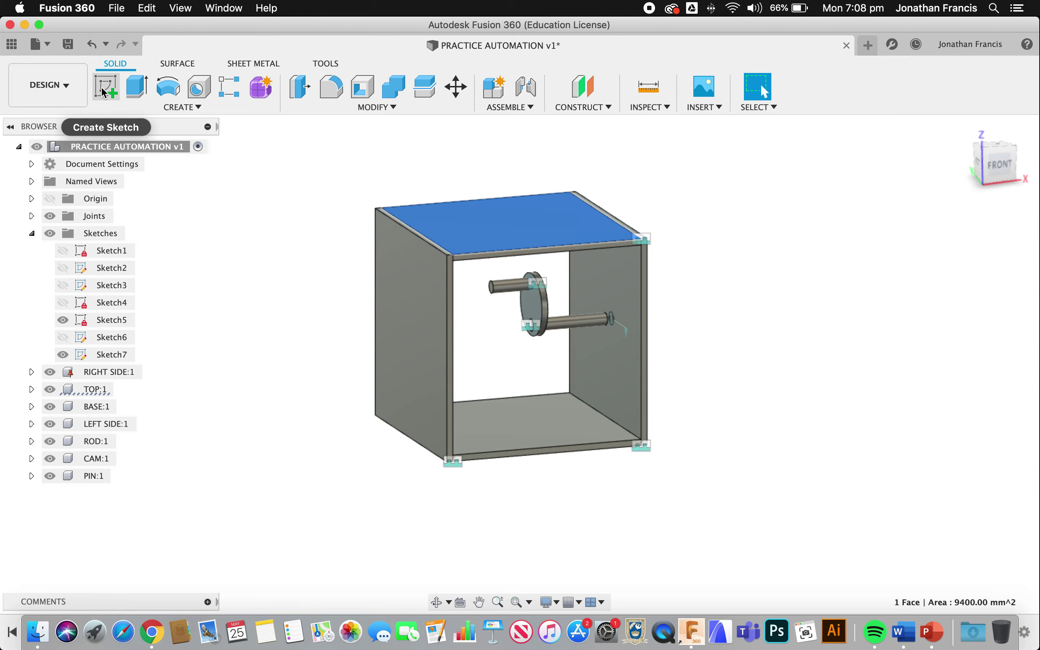
pyautogui.click(101, 86)
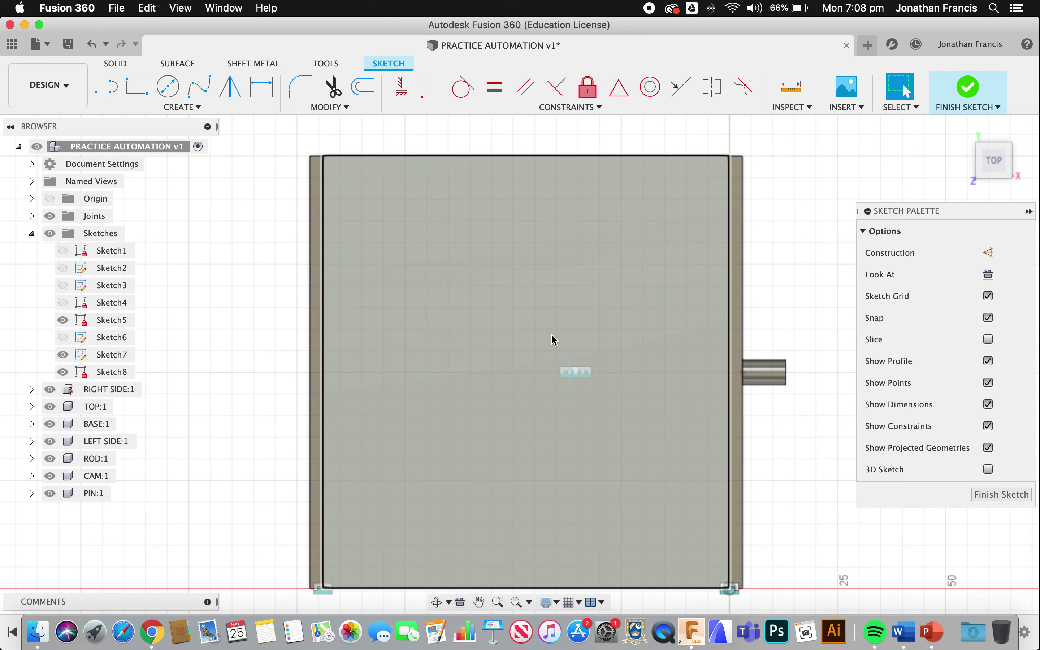
# - Draw a 6.2 mm diameter circle on the top plate
pyautogui.press('c')
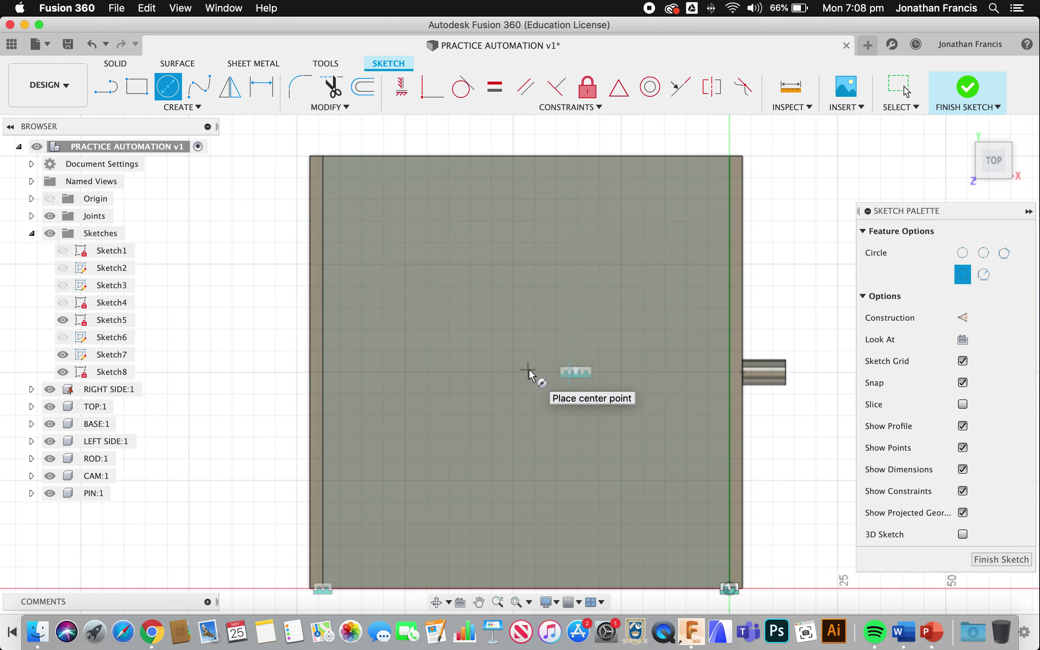
pyautogui.click(526, 363)
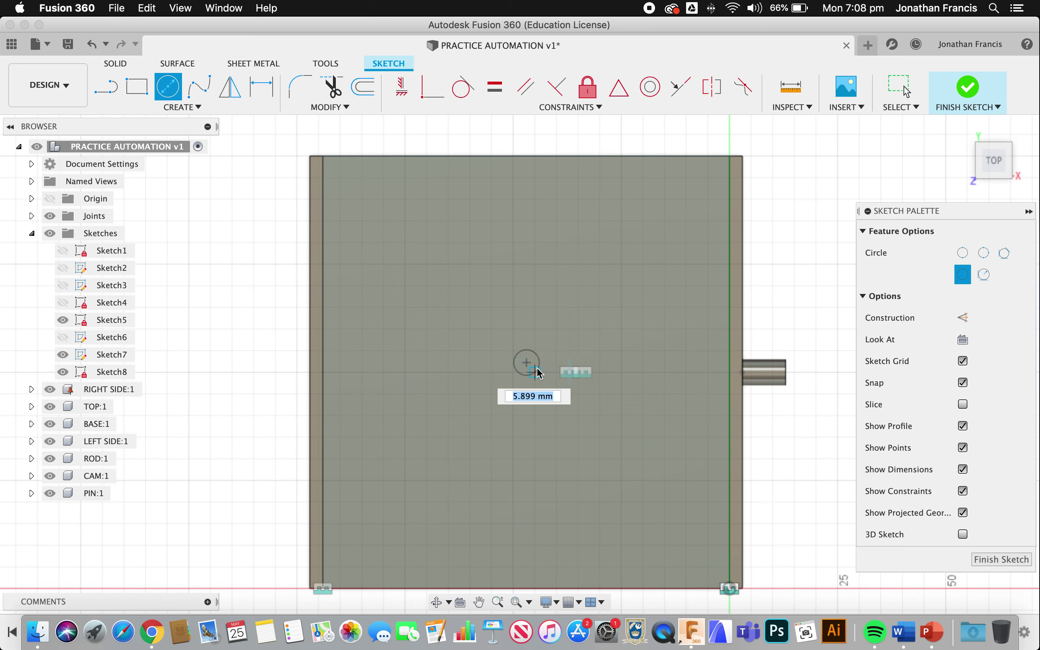
pyautogui.write('6.2')
pyautogui.press('Return')
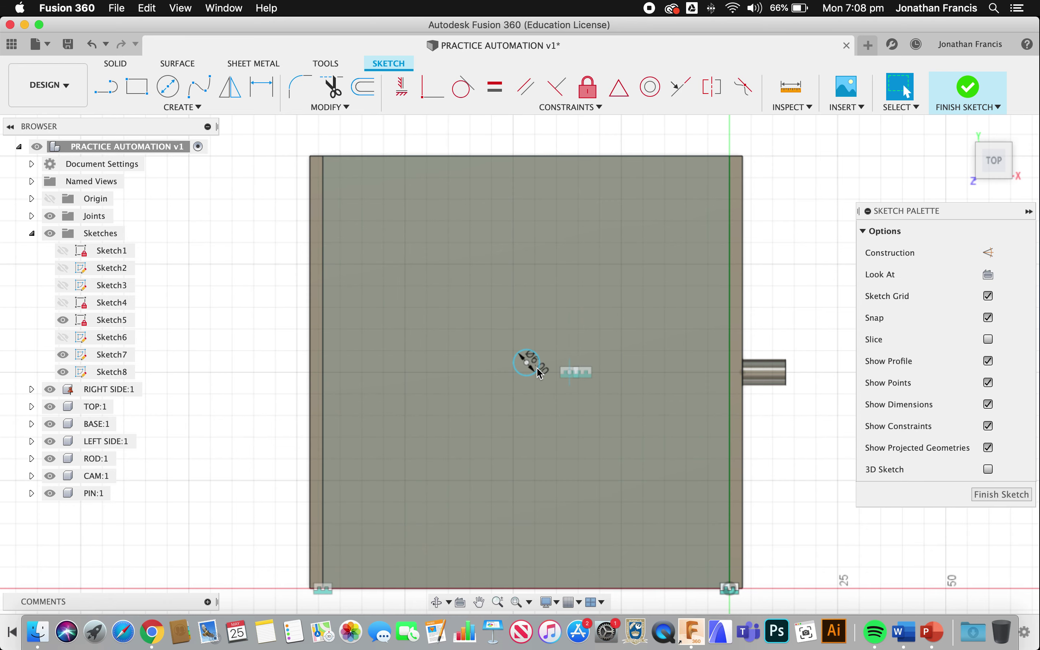
pyautogui.click(542, 374)
# - Dimension the circle's centre 47 mm from the right line and 50 mm from the top edge
pyautogui.press('d')
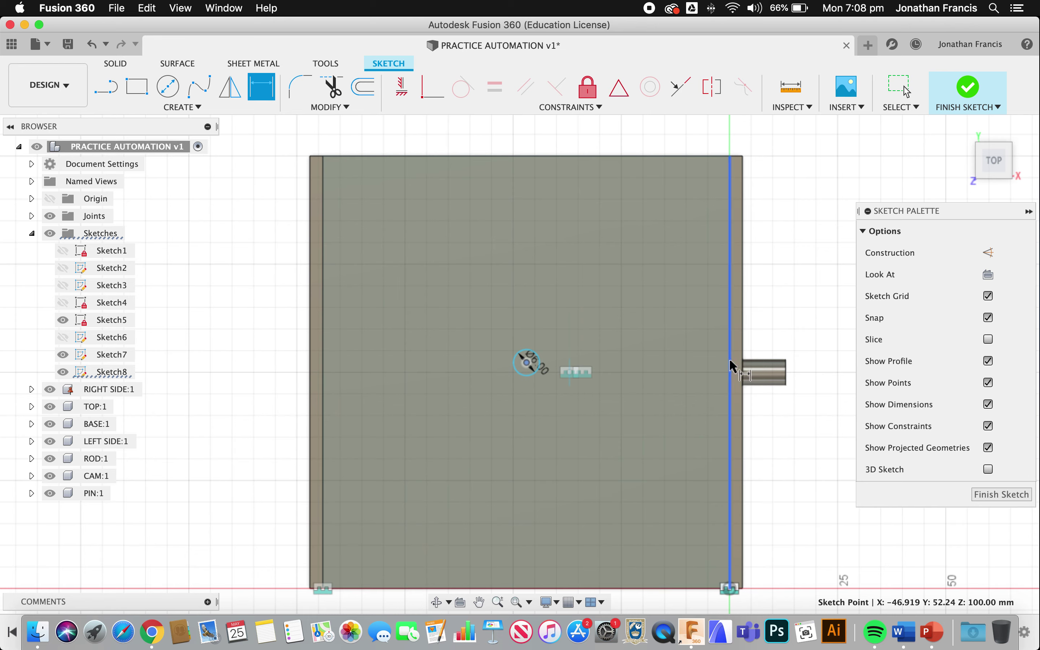
pyautogui.click(732, 366)
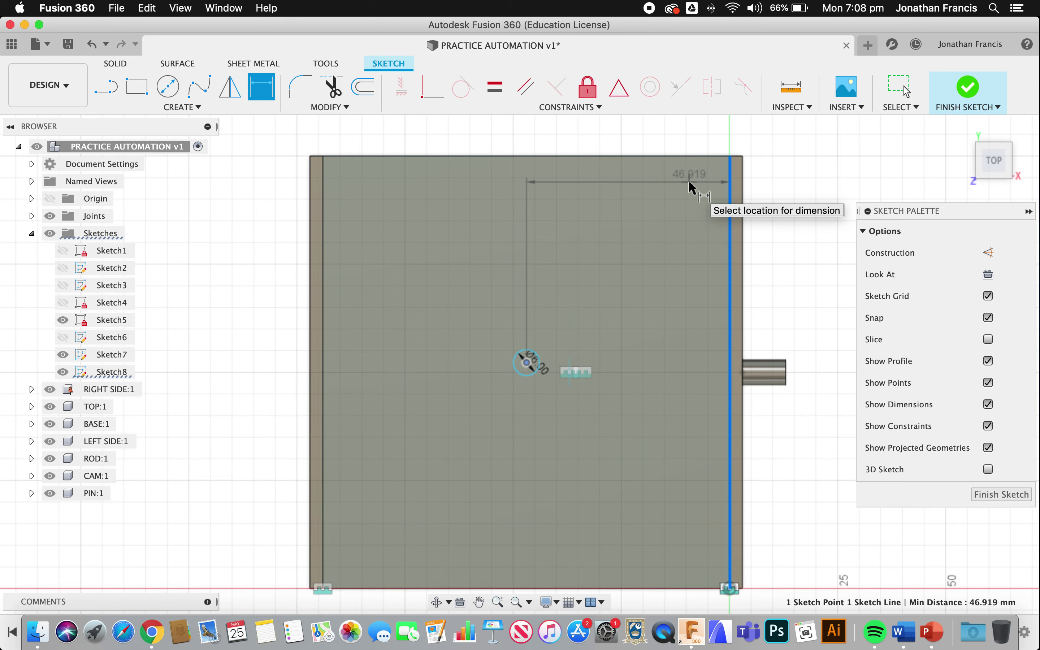
pyautogui.click(688, 180)
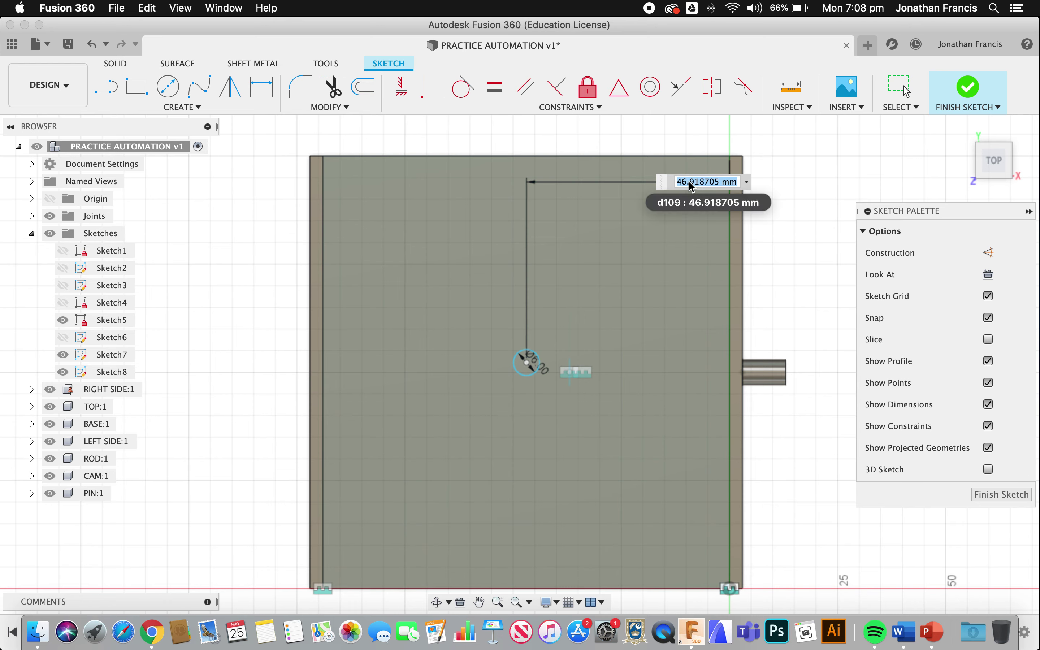
pyautogui.write('47')
pyautogui.press('Return')
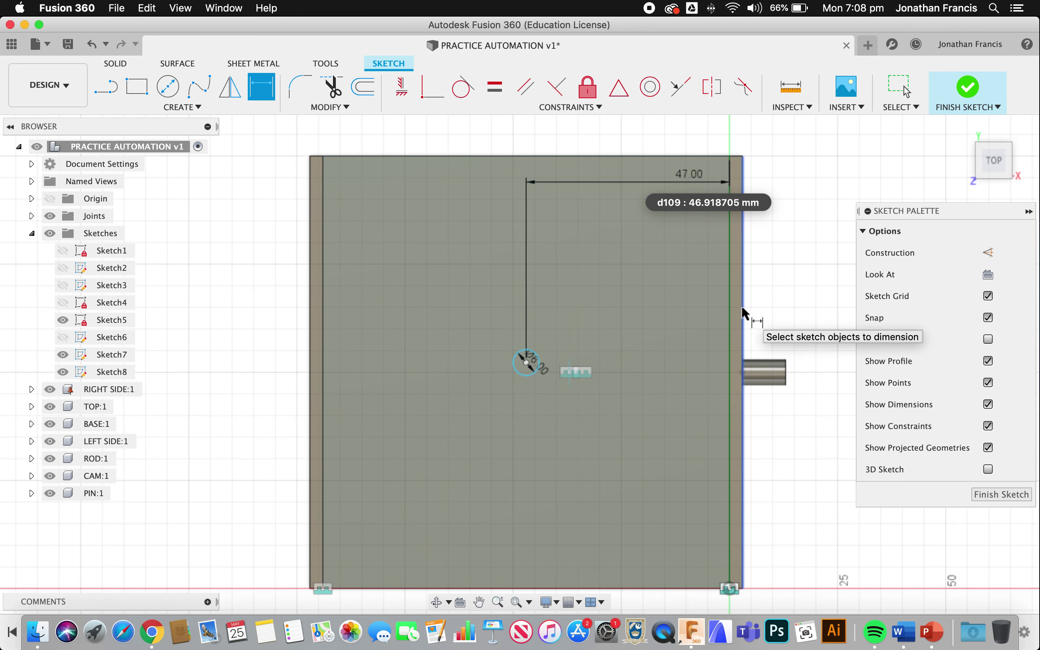
pyautogui.click(526, 363)
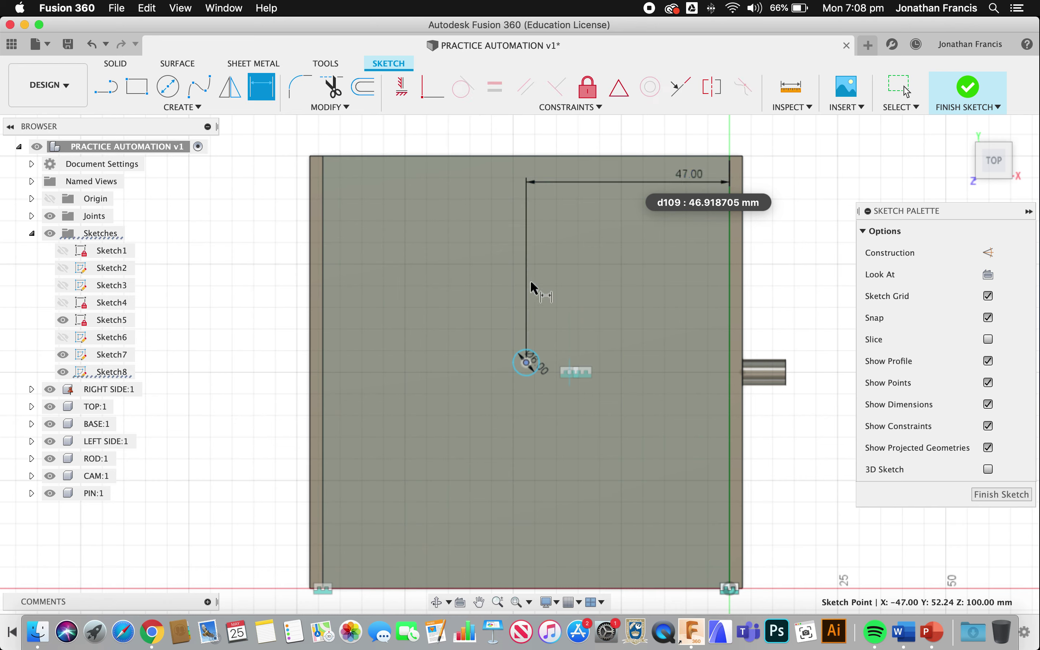
pyautogui.click(525, 157)
pyautogui.click(391, 165)
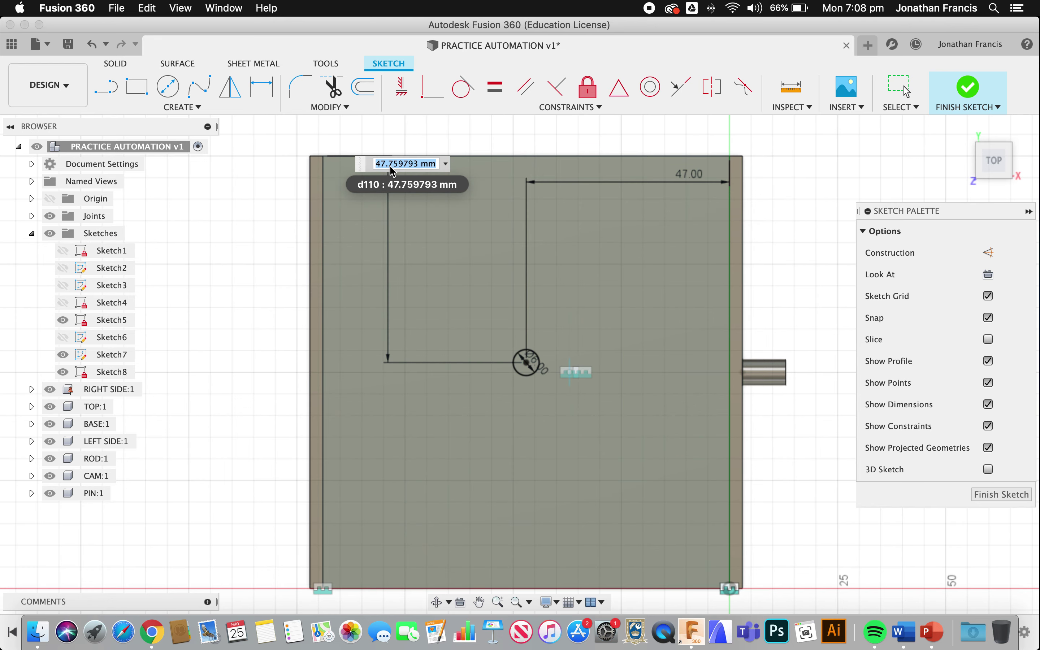
pyautogui.write('50')
pyautogui.press('Return')
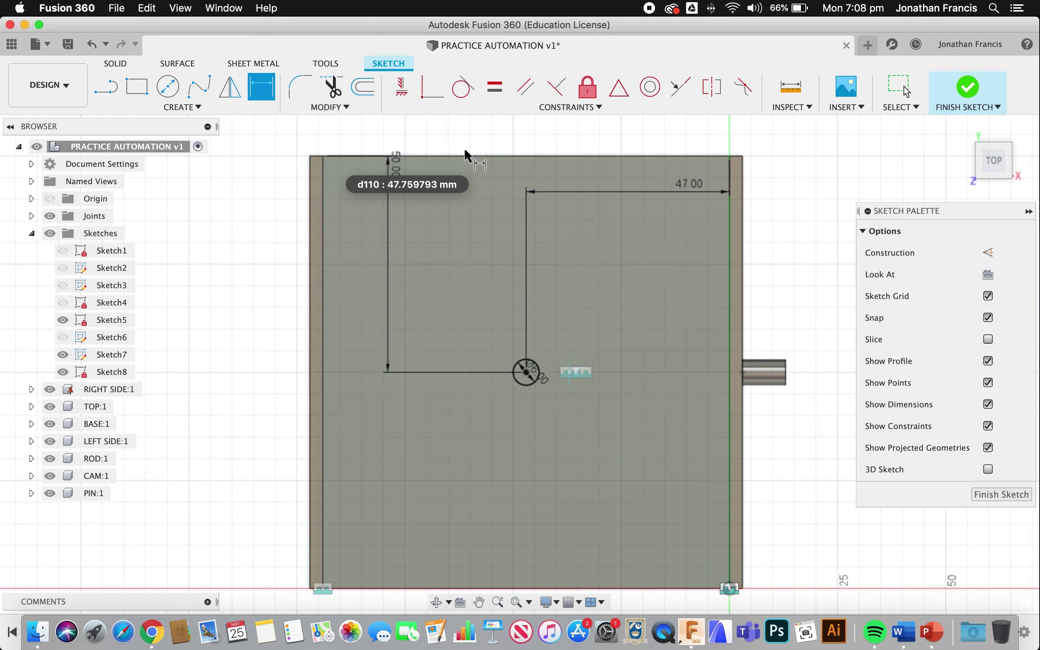
# - Extrude the 6.2 mm circle -3 mm as a cut into the top plate
pyautogui.press('e')
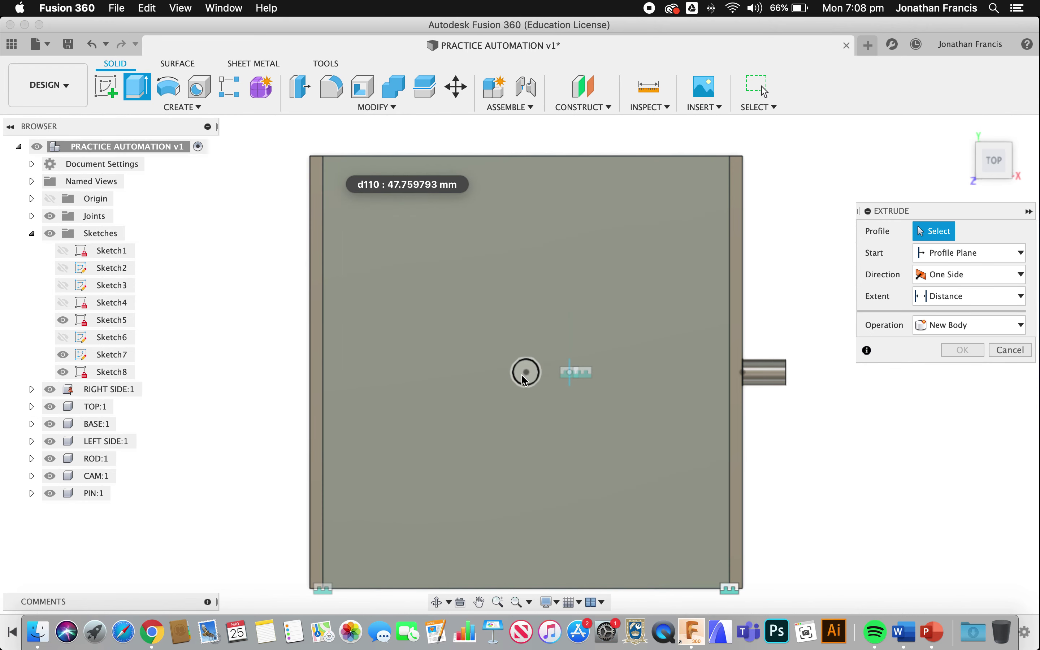
pyautogui.click(532, 375)
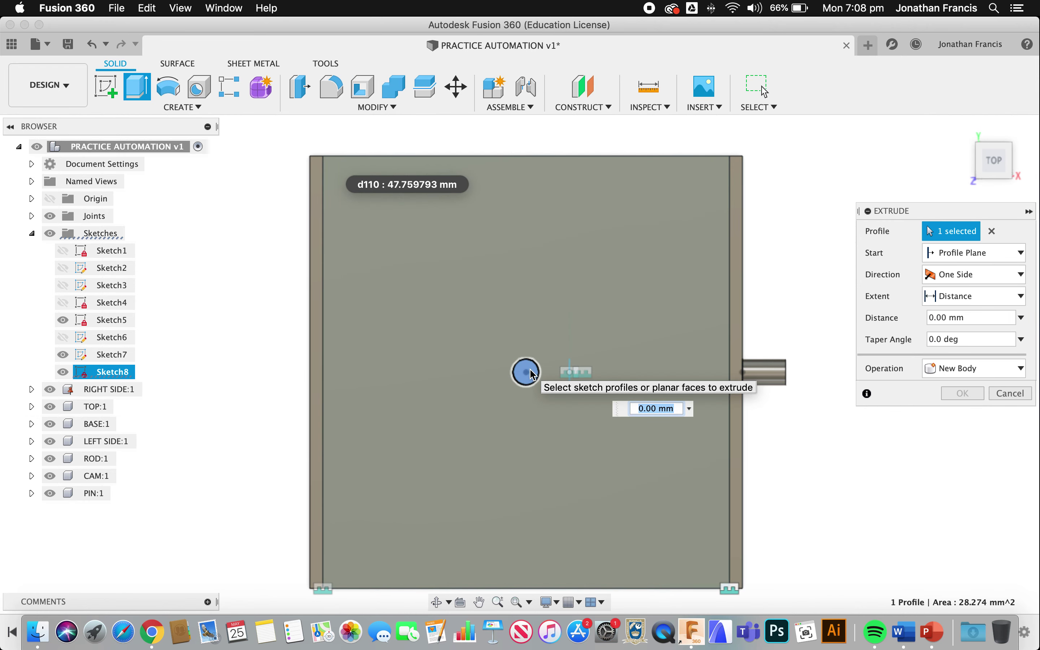
pyautogui.write('-3')
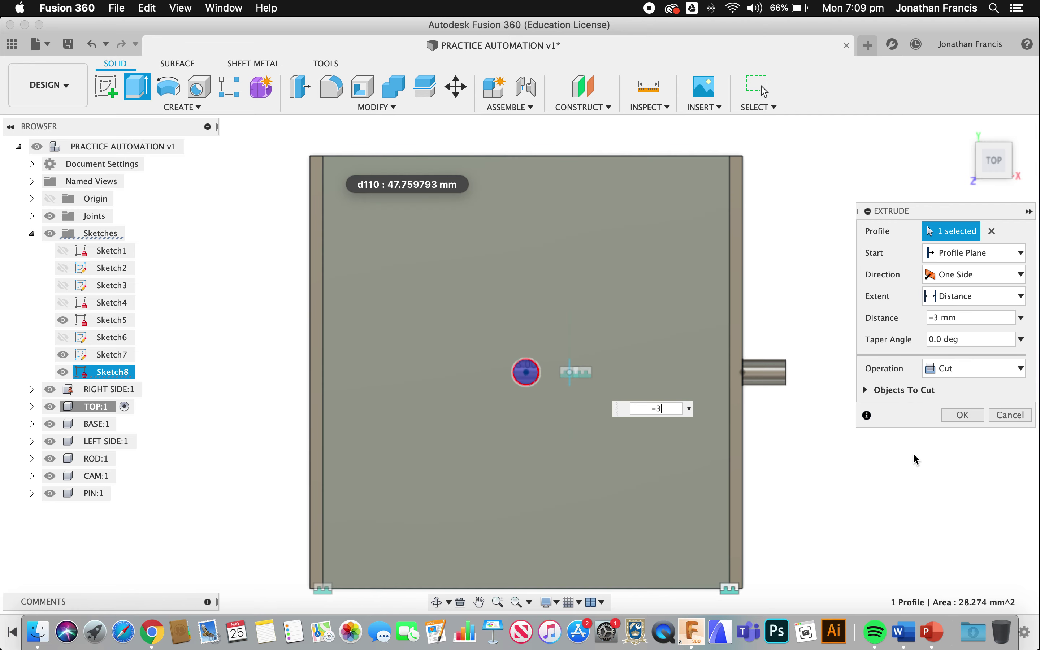
pyautogui.click(963, 415)
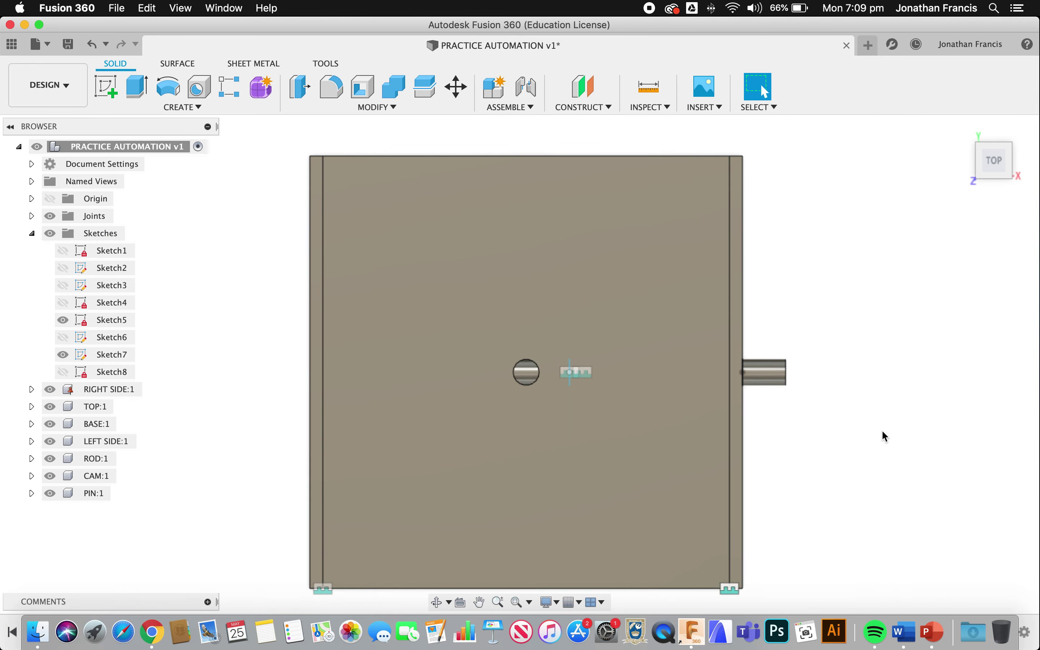
pyautogui.keyDown('shift'); pyautogui.scroll(5, 881, 429); pyautogui.keyUp('shift')
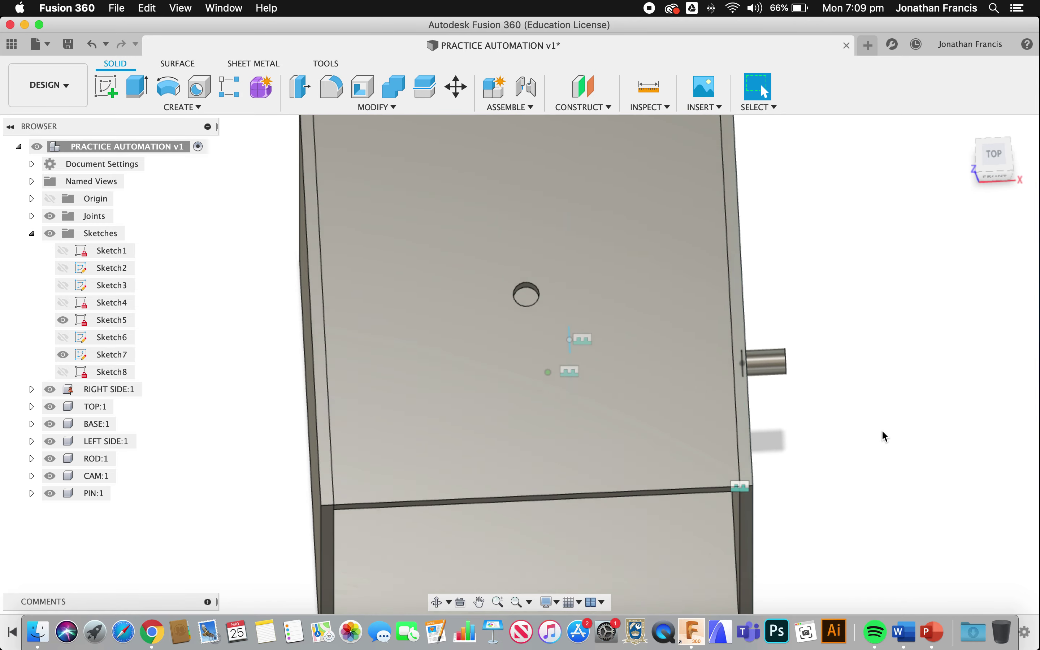
pyautogui.keyDown('shift'); pyautogui.scroll(2, 882, 429); pyautogui.keyUp('shift')
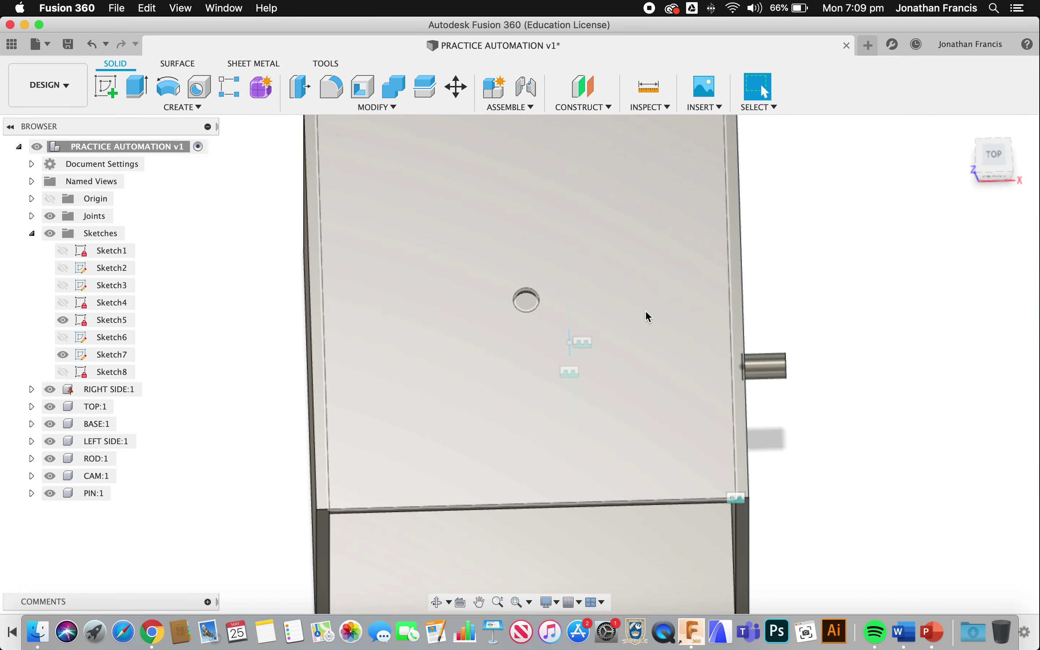
pyautogui.click(609, 286)
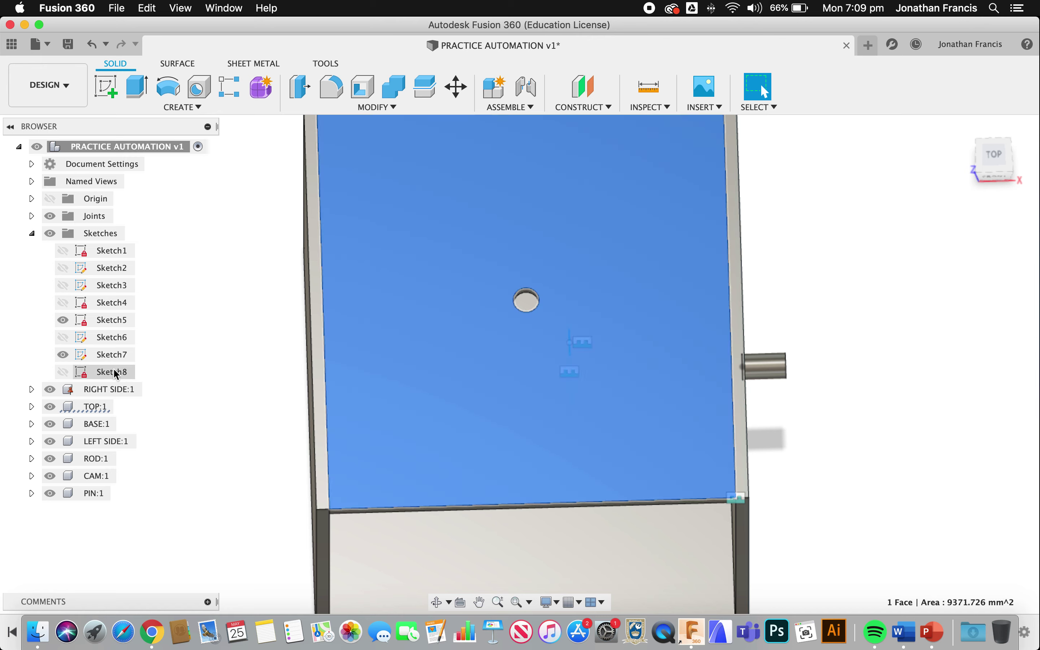
# - Hide Sketch7, show Sketch8, and pick the hole's circle as the extrusion profile
pyautogui.click(62, 354)
pyautogui.click(63, 371)
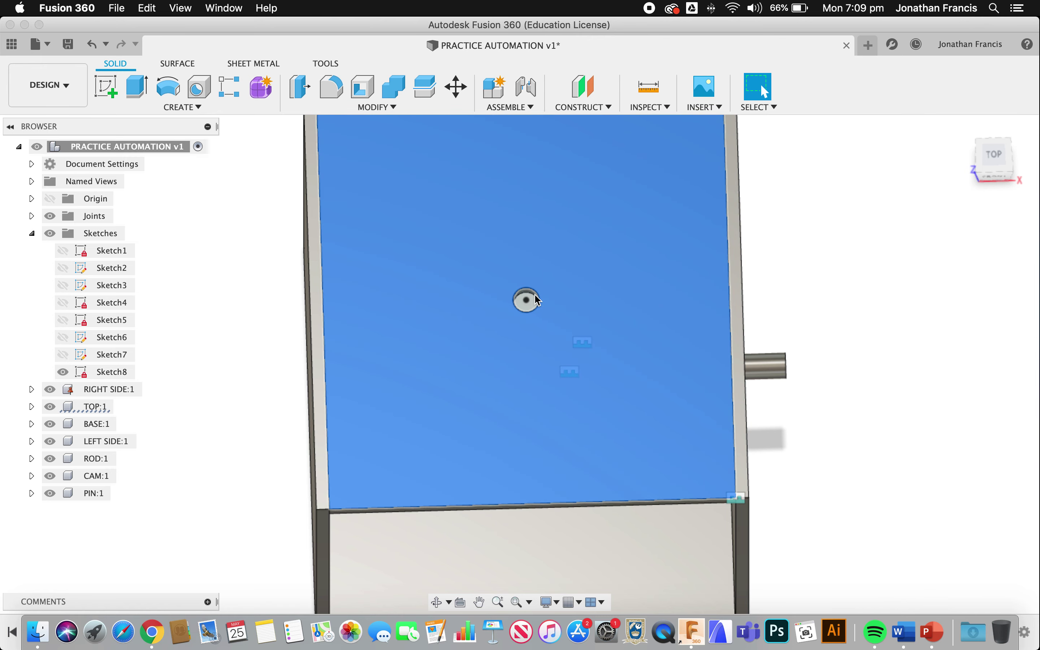
pyautogui.press('e')
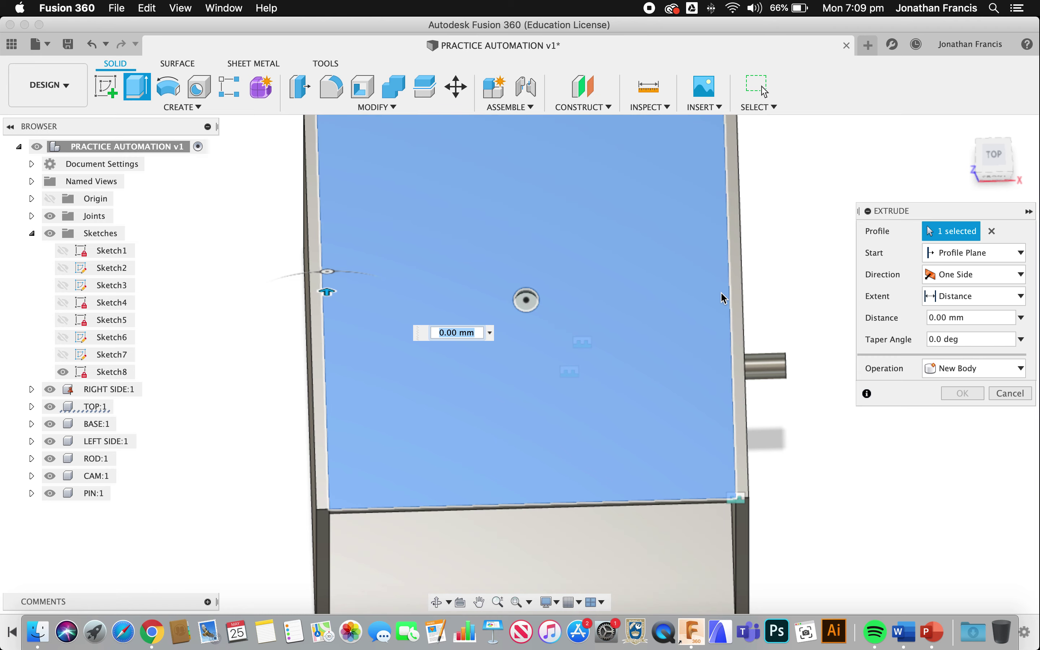
pyautogui.press('Escape')
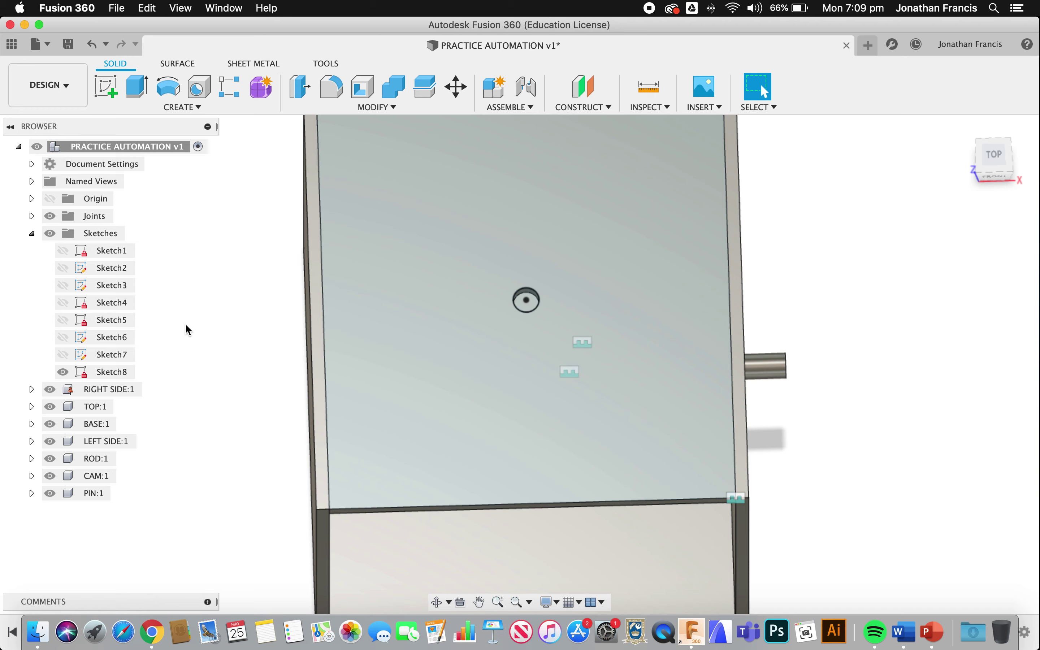
pyautogui.press('e')
pyautogui.click(526, 300)
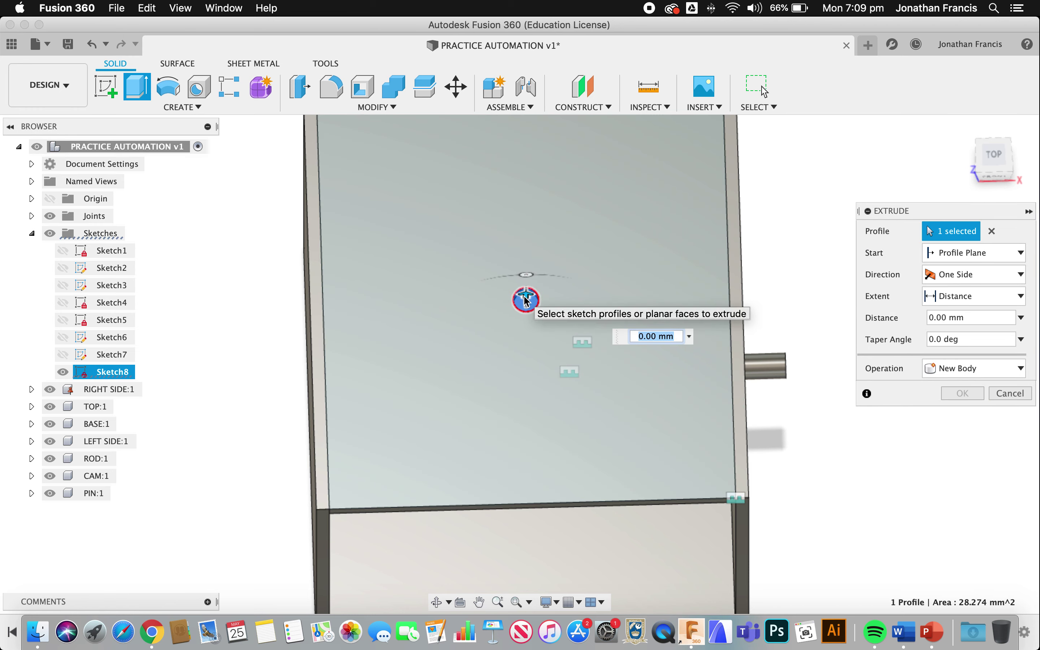
# - Extrude the circle two-sided, 30 mm up and 25 mm down, as a new component
pyautogui.click(972, 276)
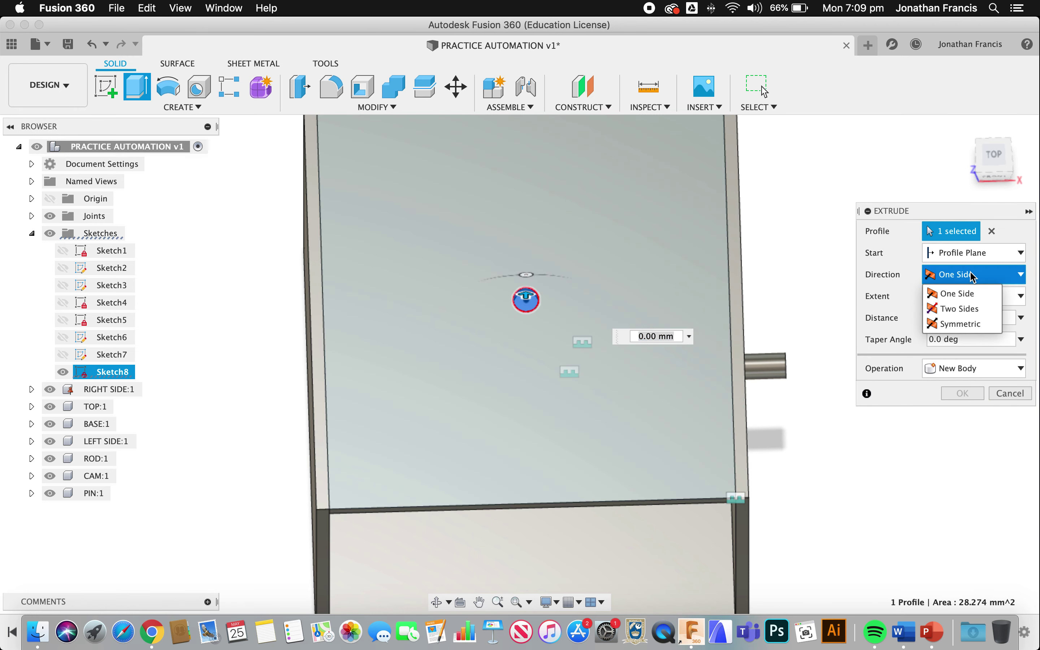
pyautogui.click(964, 305)
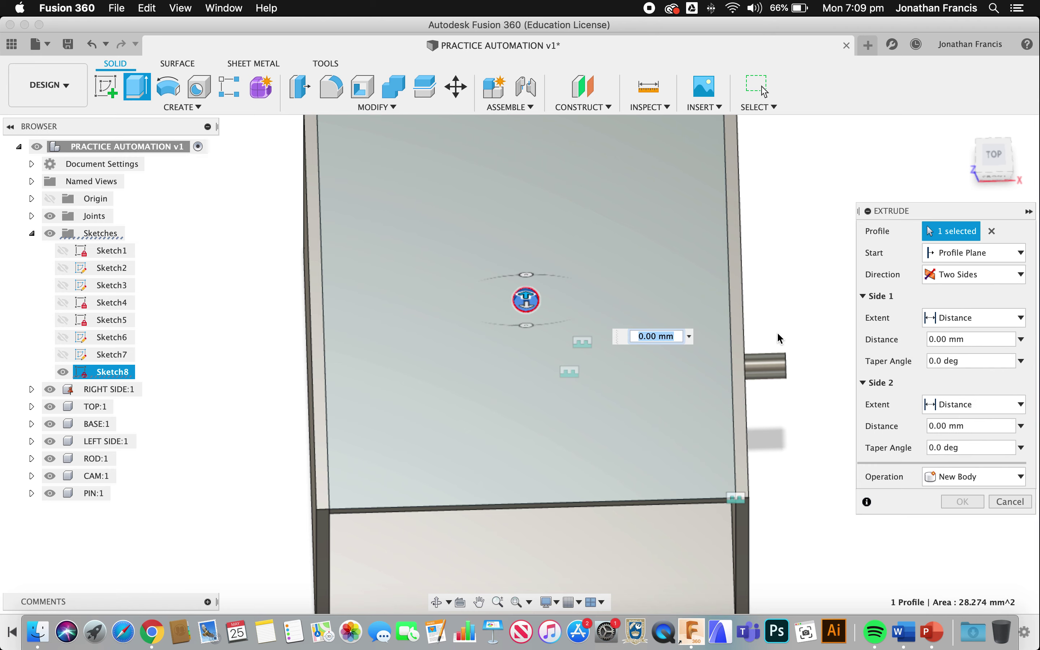
pyautogui.click(997, 177)
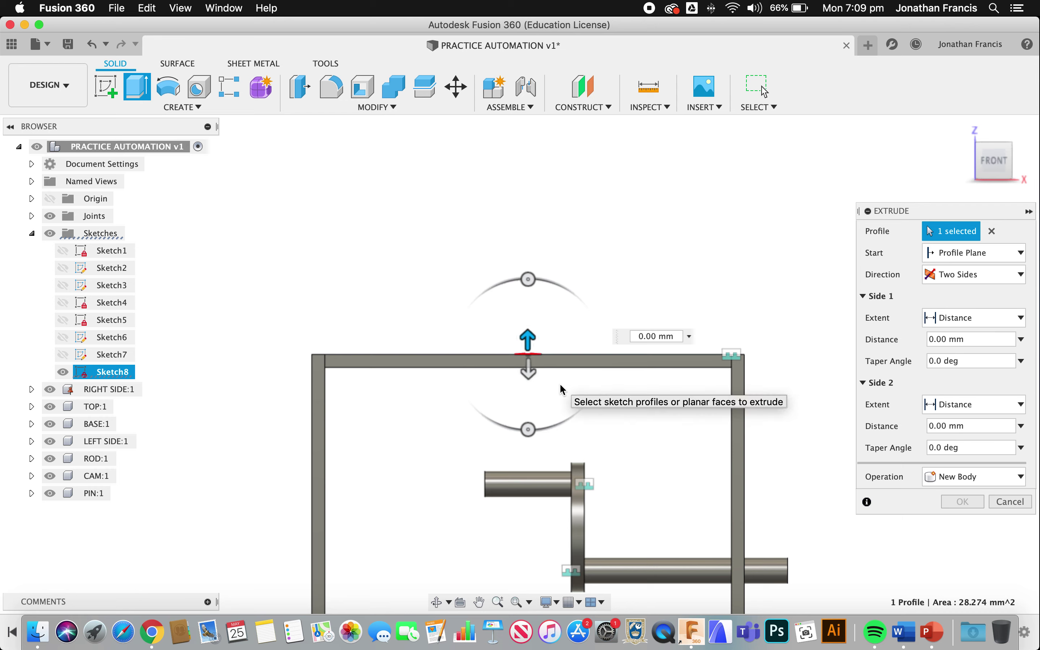
pyautogui.moveTo(529, 372); pyautogui.dragTo(529, 456)
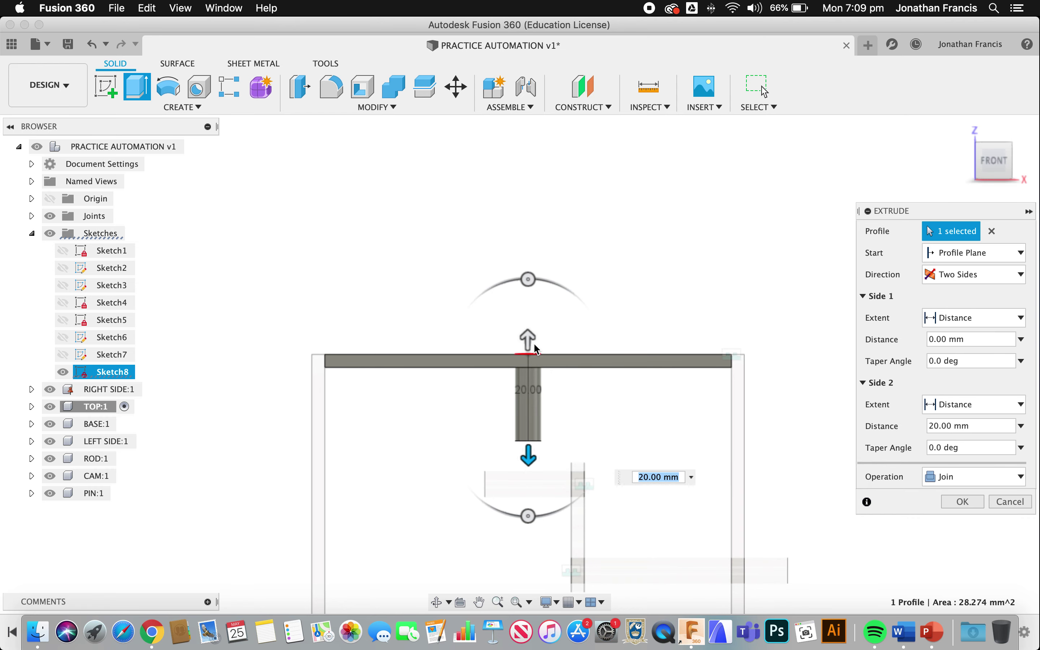
pyautogui.moveTo(529, 339); pyautogui.dragTo(531, 213)
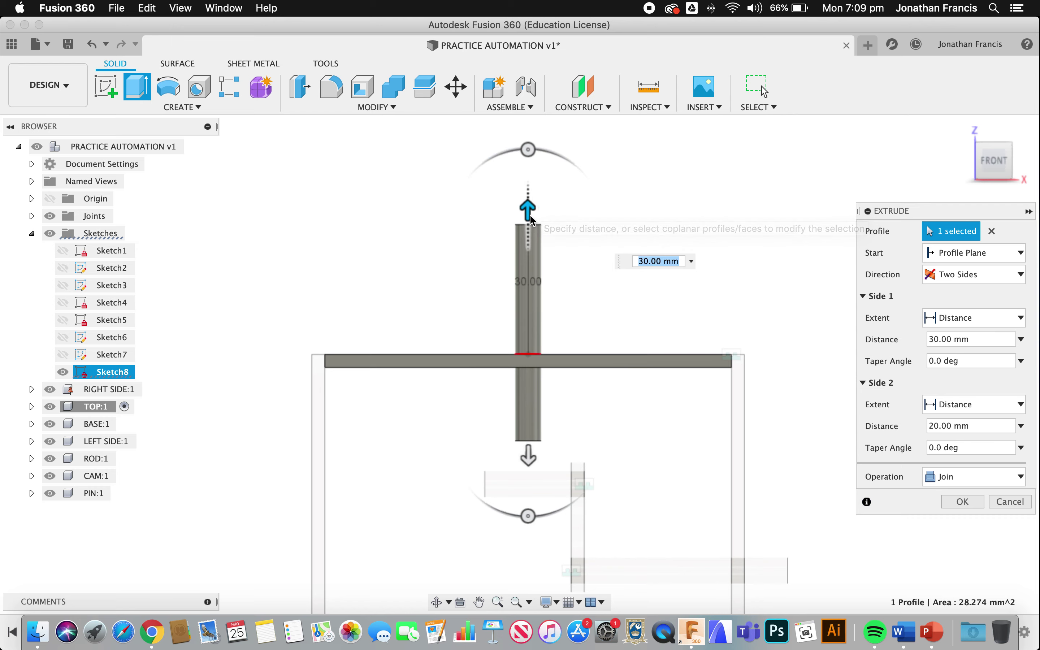
pyautogui.click(530, 458)
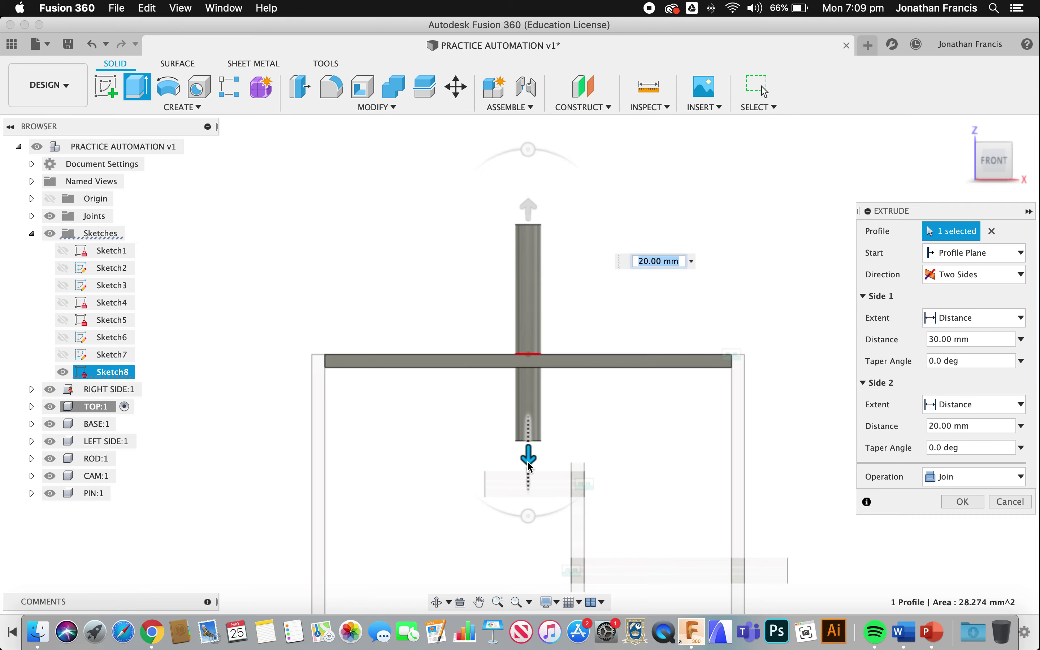
pyautogui.moveTo(531, 472); pyautogui.dragTo(530, 480)
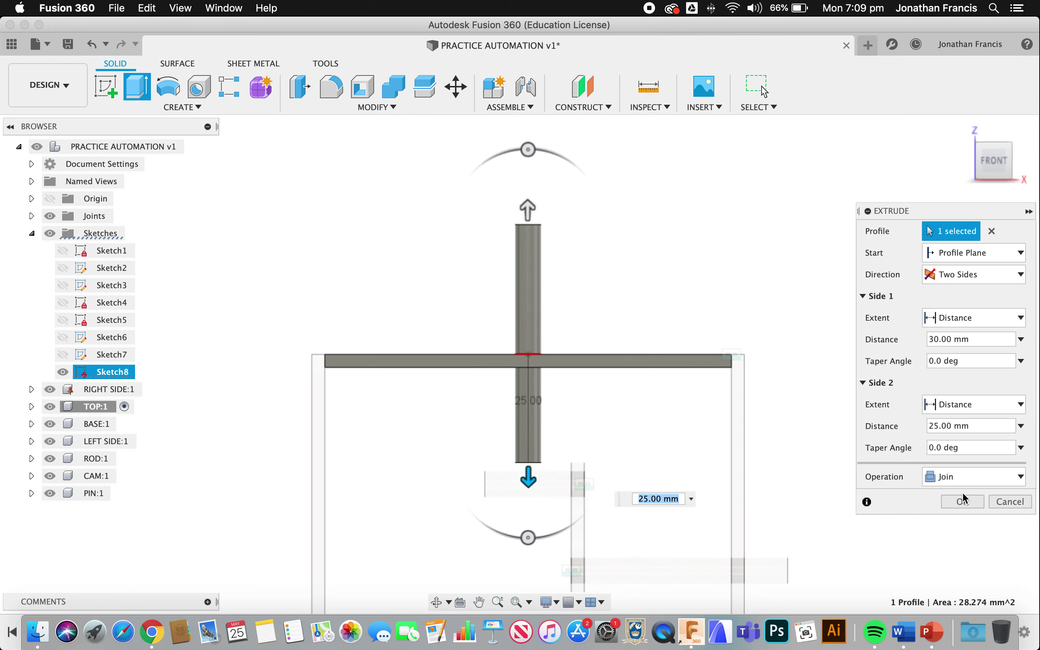
pyautogui.click(989, 479)
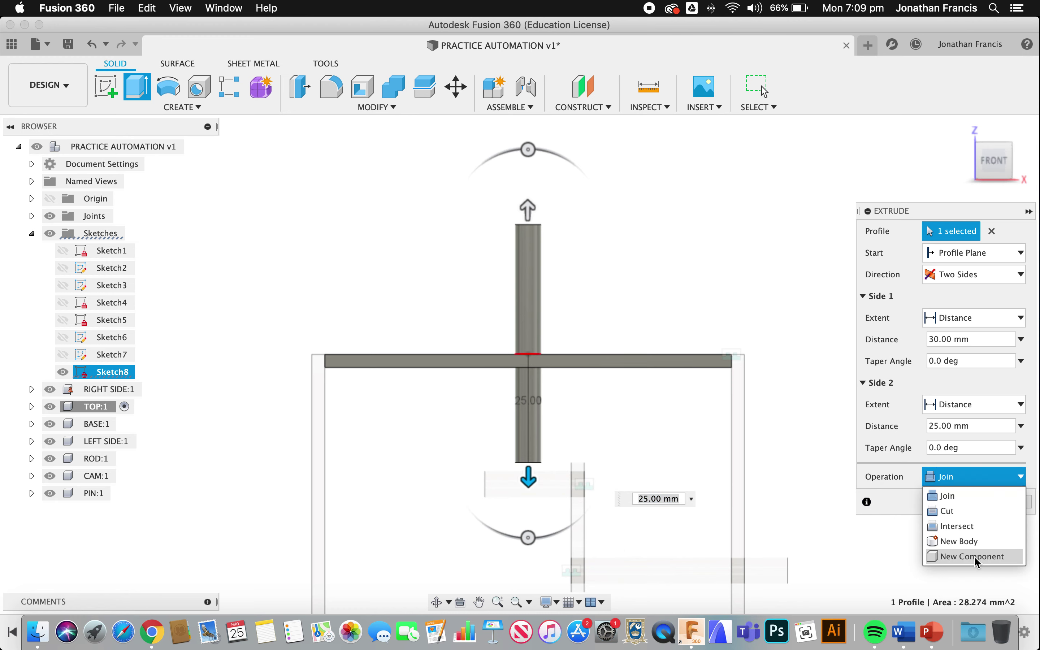
pyautogui.click(972, 555)
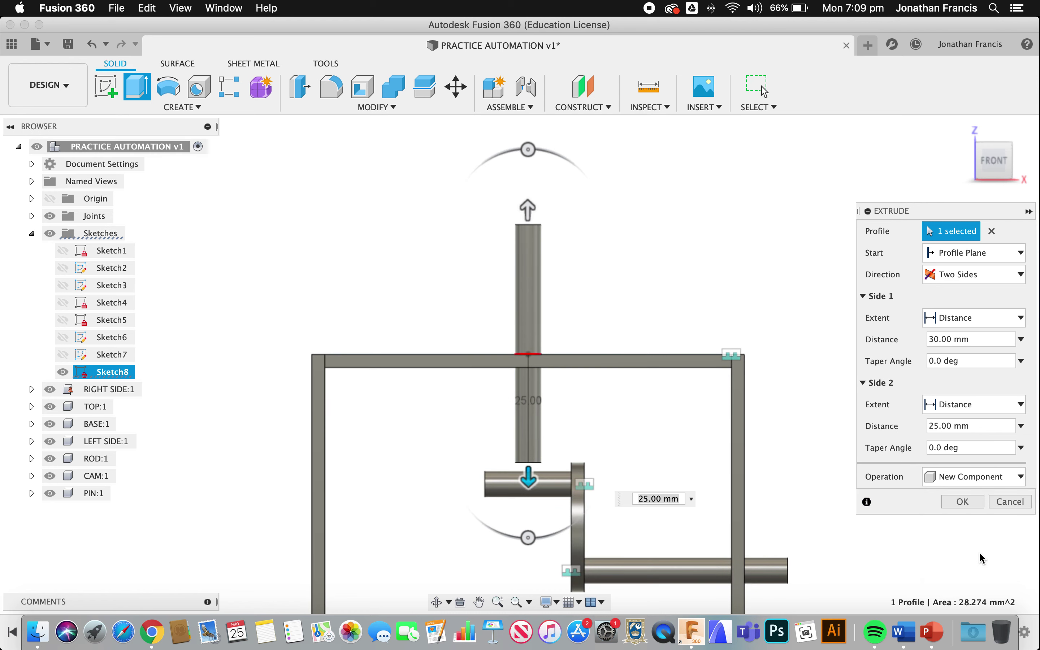
pyautogui.click(962, 501)
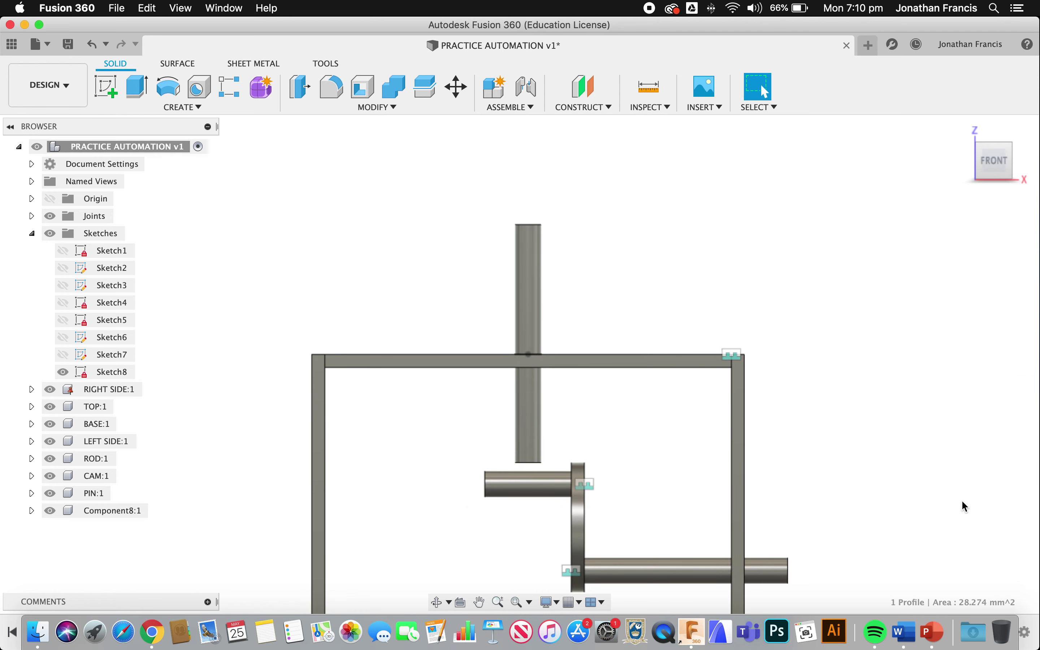
# - Rename the new rod component to ARM
pyautogui.doubleClick(122, 511)
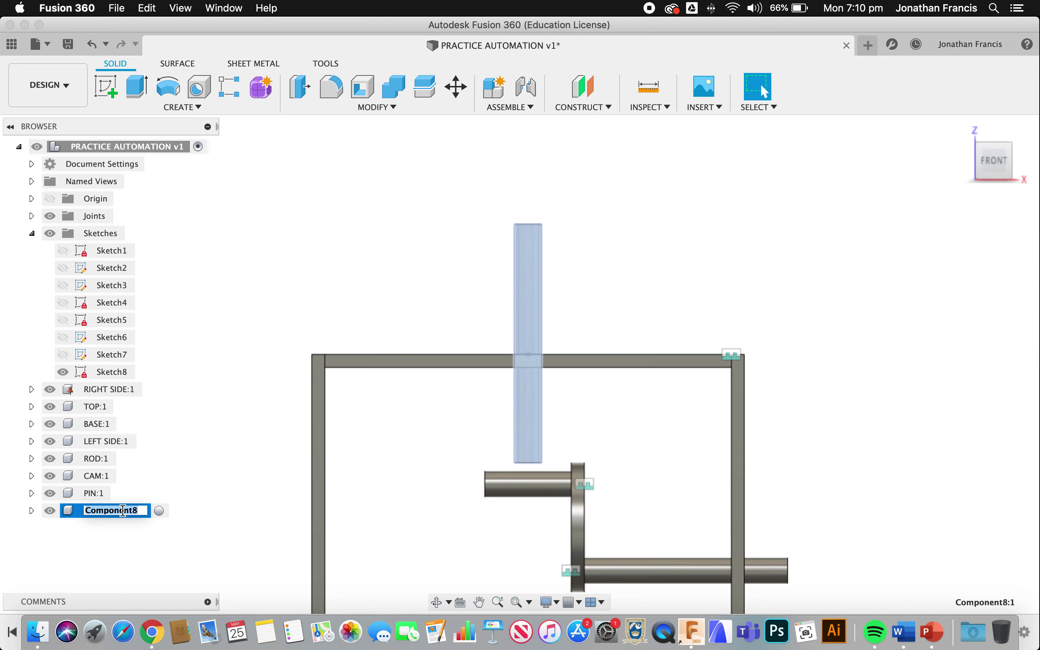
pyautogui.write('ARM')
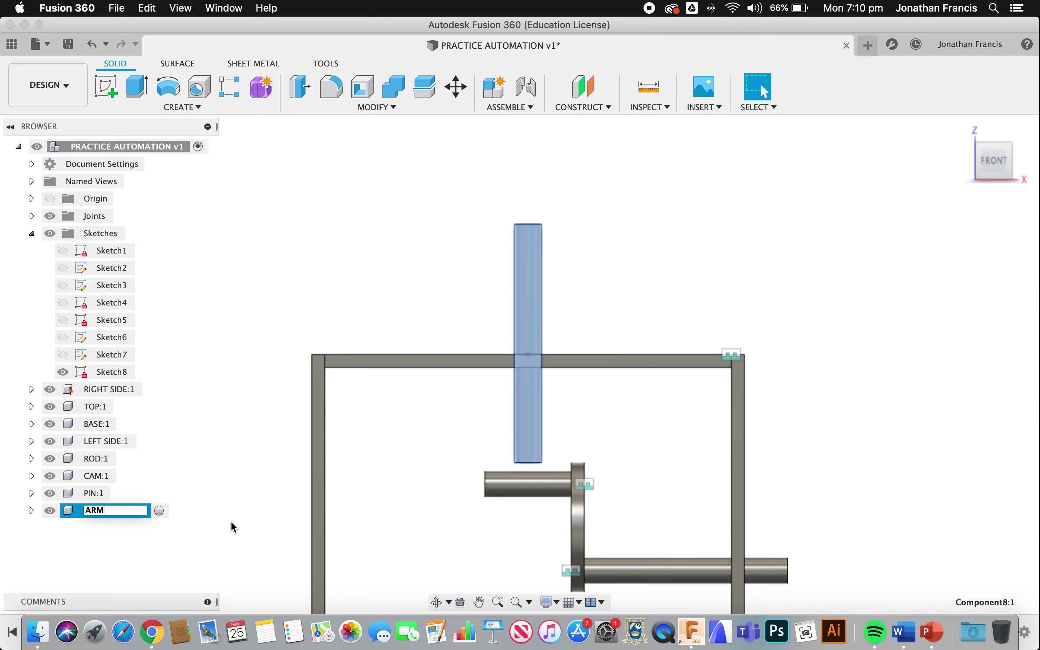
pyautogui.press('Return')
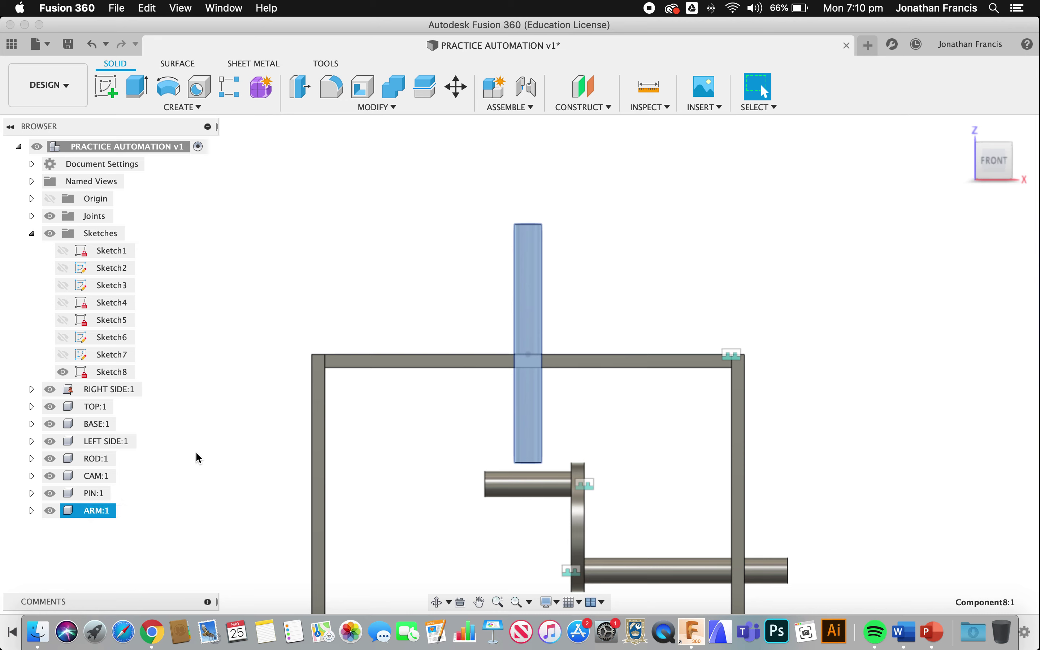
pyautogui.click(195, 451)
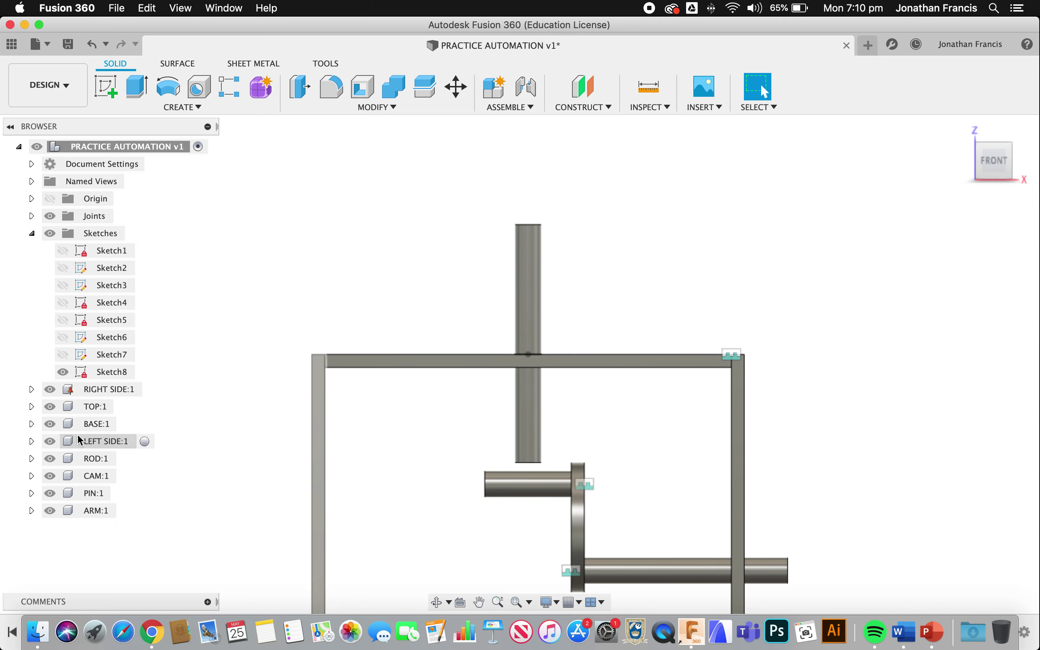
# - Hide the BASE and PIN components and select the rod's bottom face
pyautogui.click(54, 426)
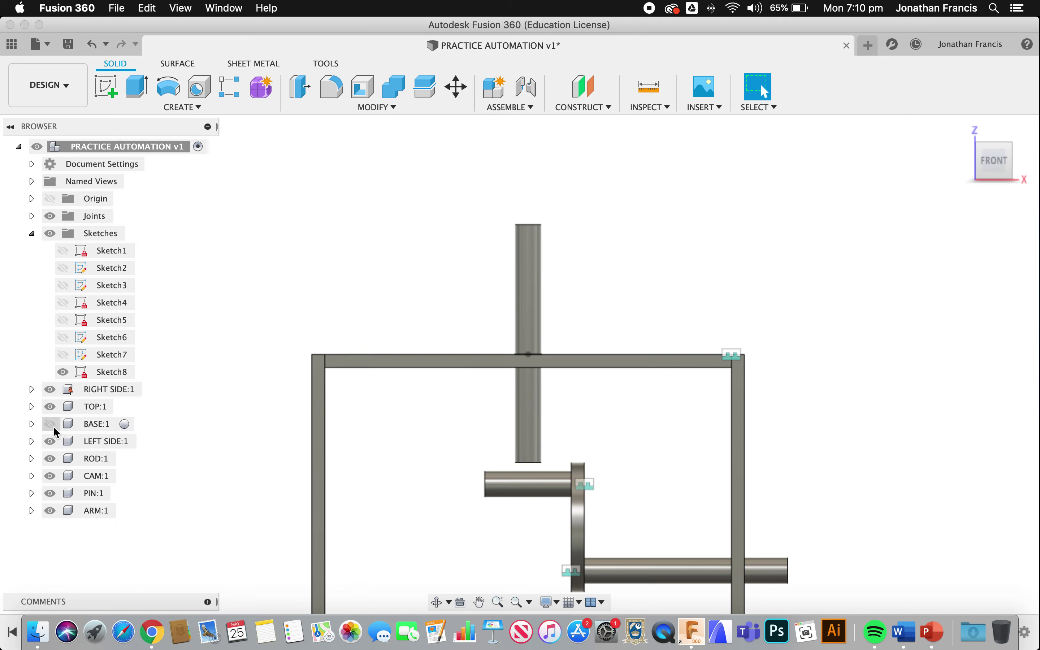
pyautogui.click(50, 493)
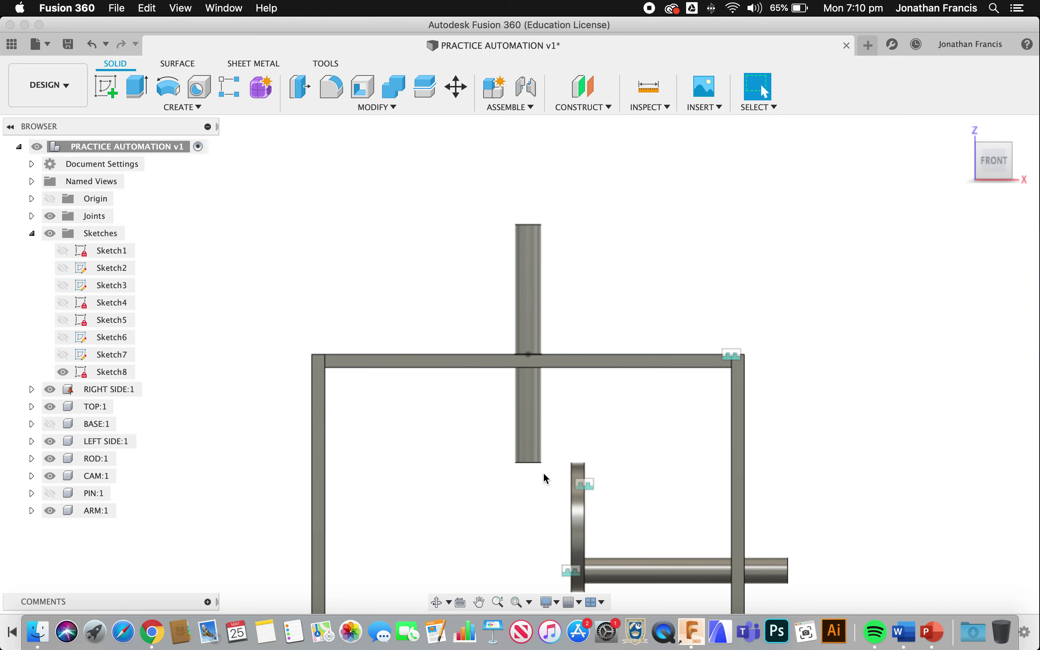
pyautogui.keyDown('shift'); pyautogui.scroll(-5, 546, 478); pyautogui.keyUp('shift')
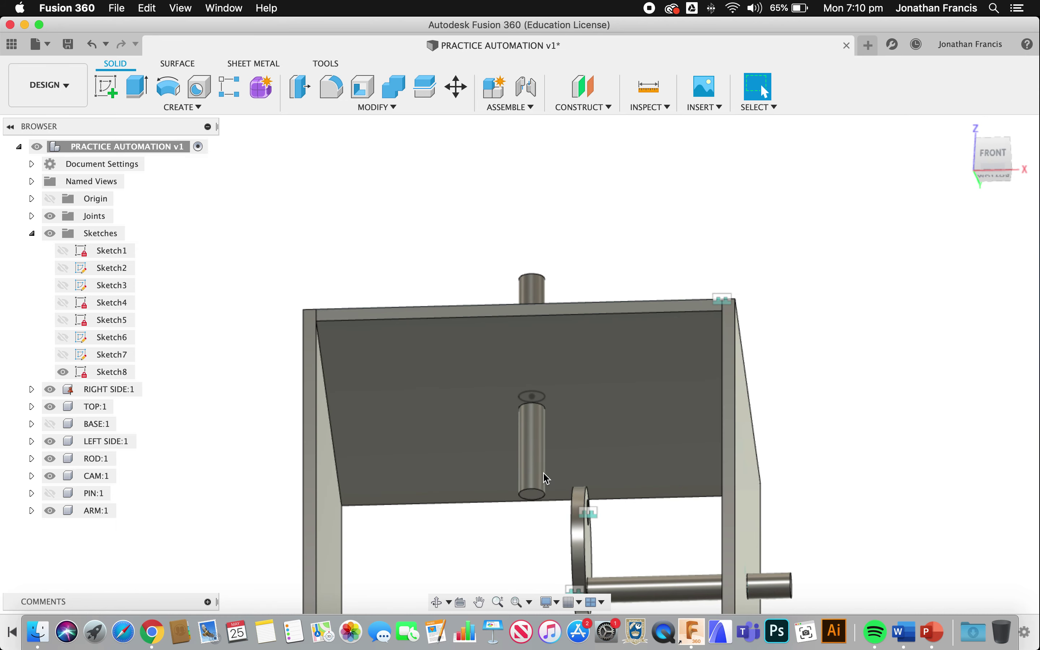
pyautogui.click(533, 496)
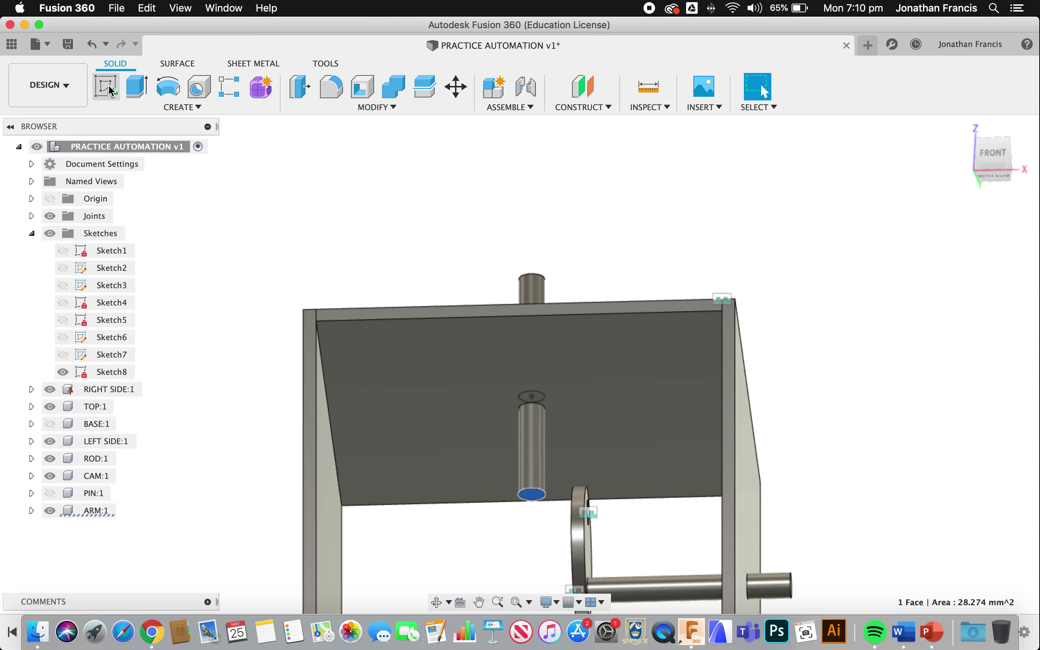
# - Start a sketch on the rod's bottom face and draw a rectangle around the circle
pyautogui.click(108, 85)
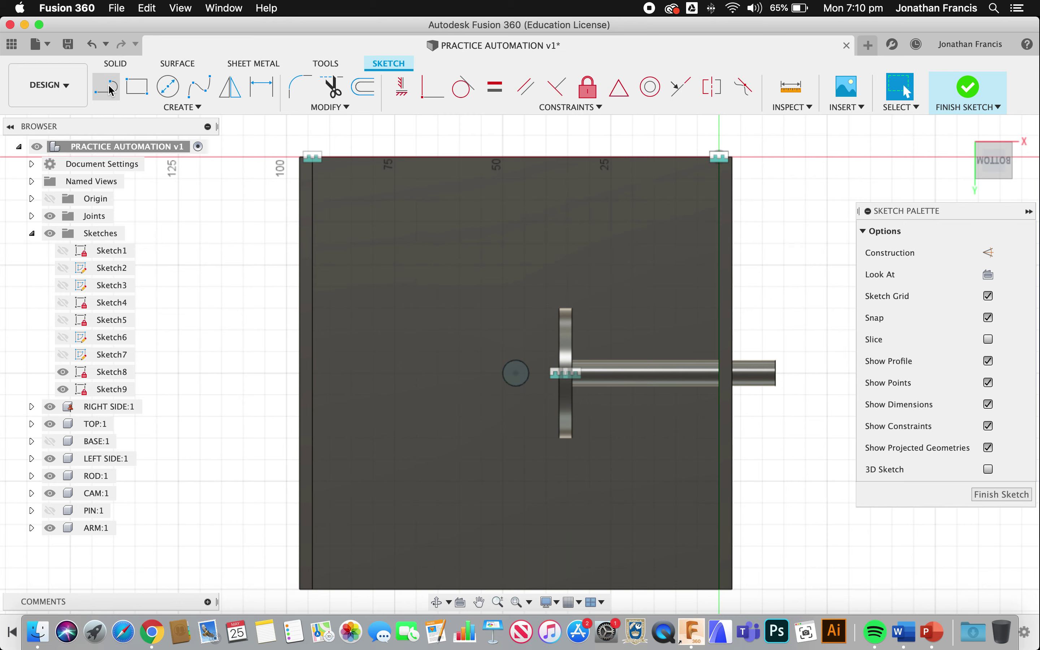
pyautogui.press('r')
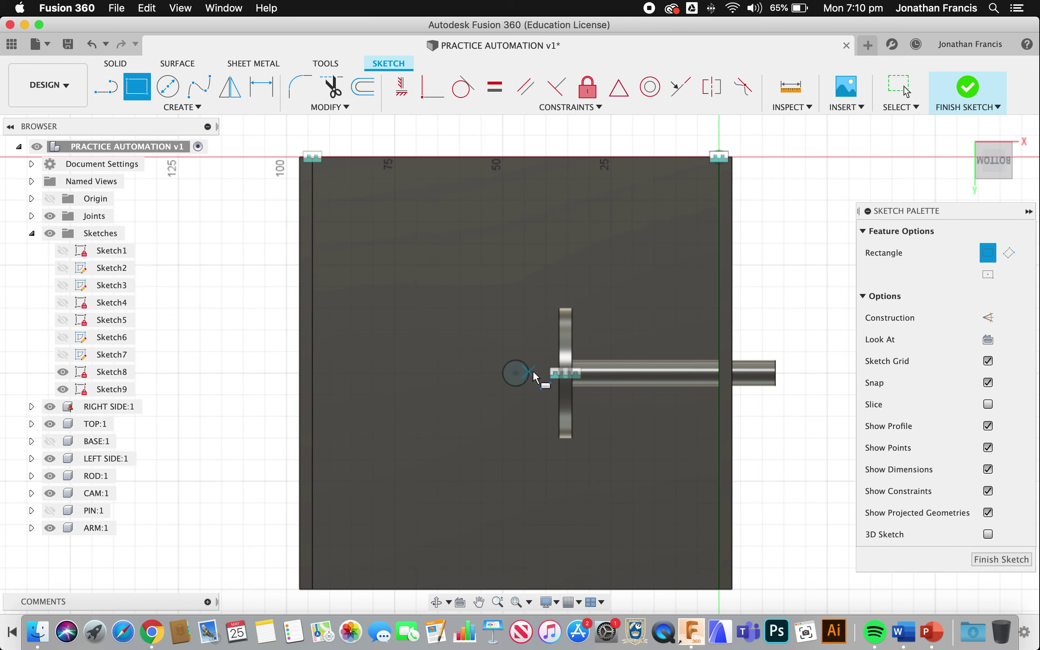
pyautogui.click(489, 350)
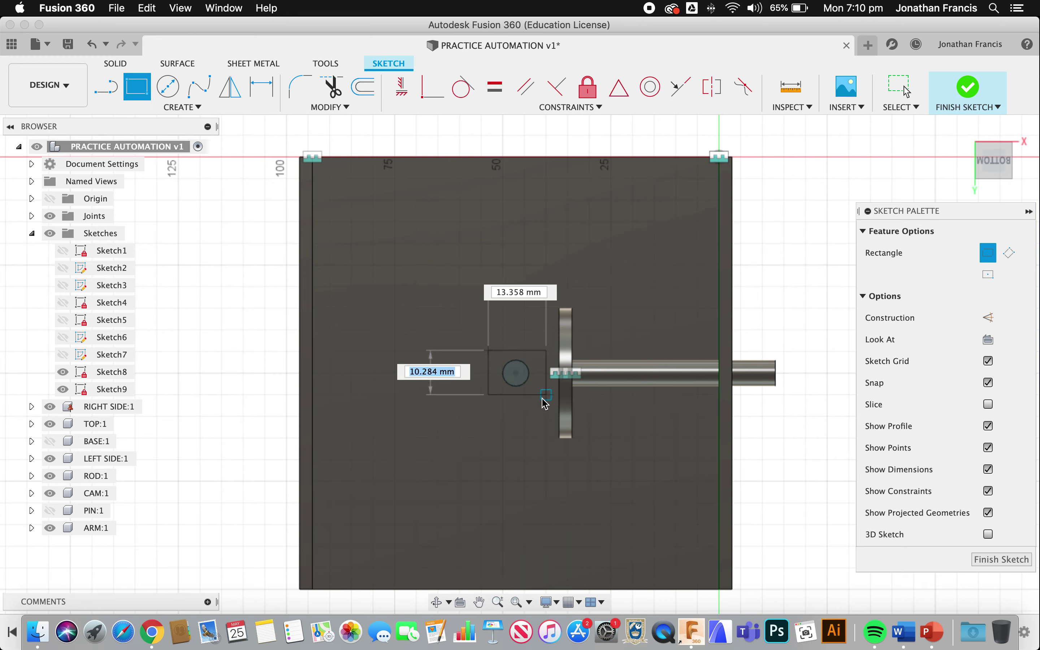
pyautogui.click(539, 397)
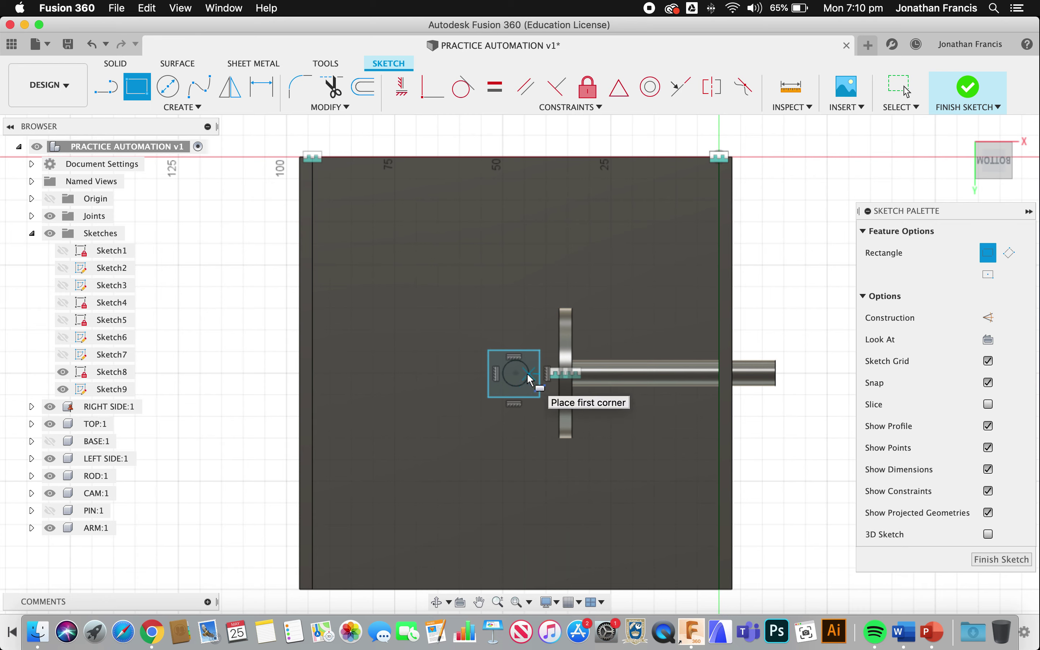
# - Dimension the rectangle's width and height to 12 mm
pyautogui.press('d')
pyautogui.click(523, 352)
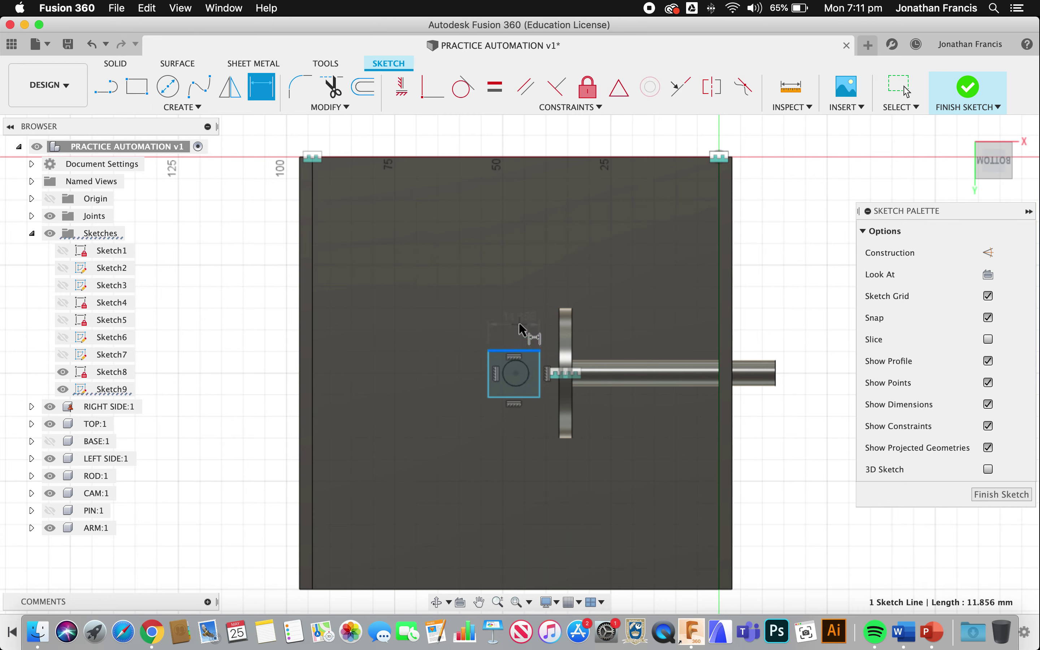
pyautogui.click(521, 325)
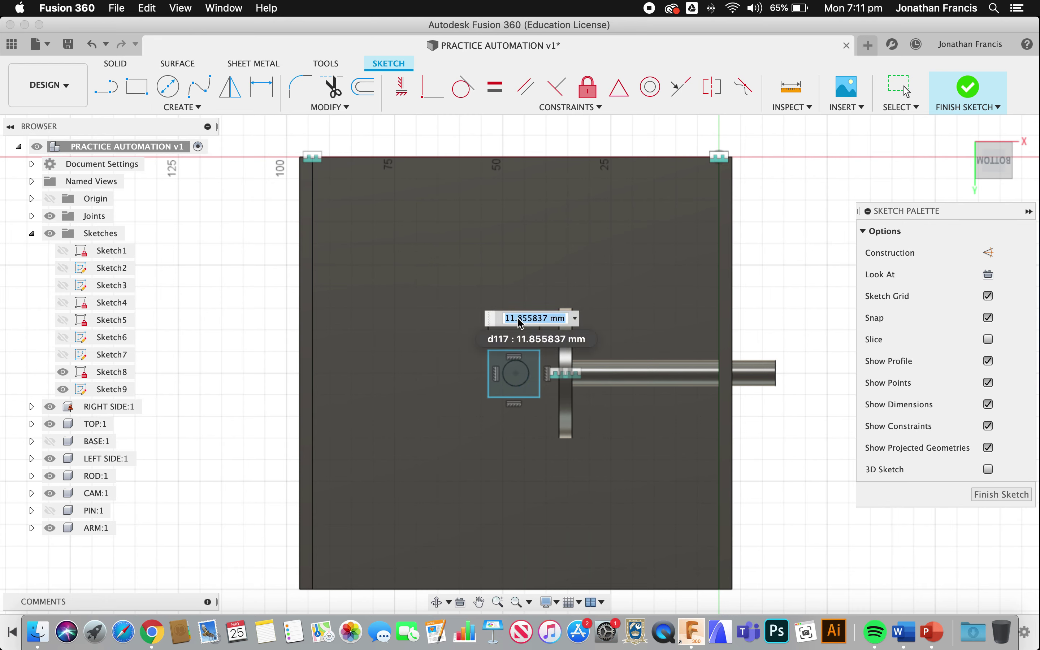
pyautogui.write('12')
pyautogui.press('Return')
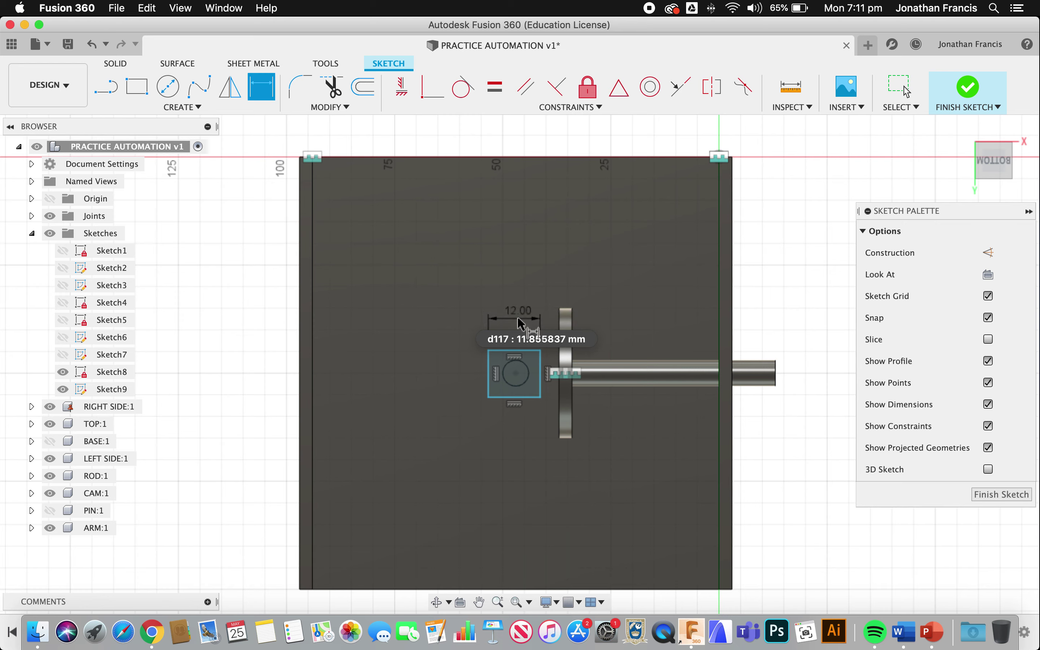
pyautogui.click(494, 374)
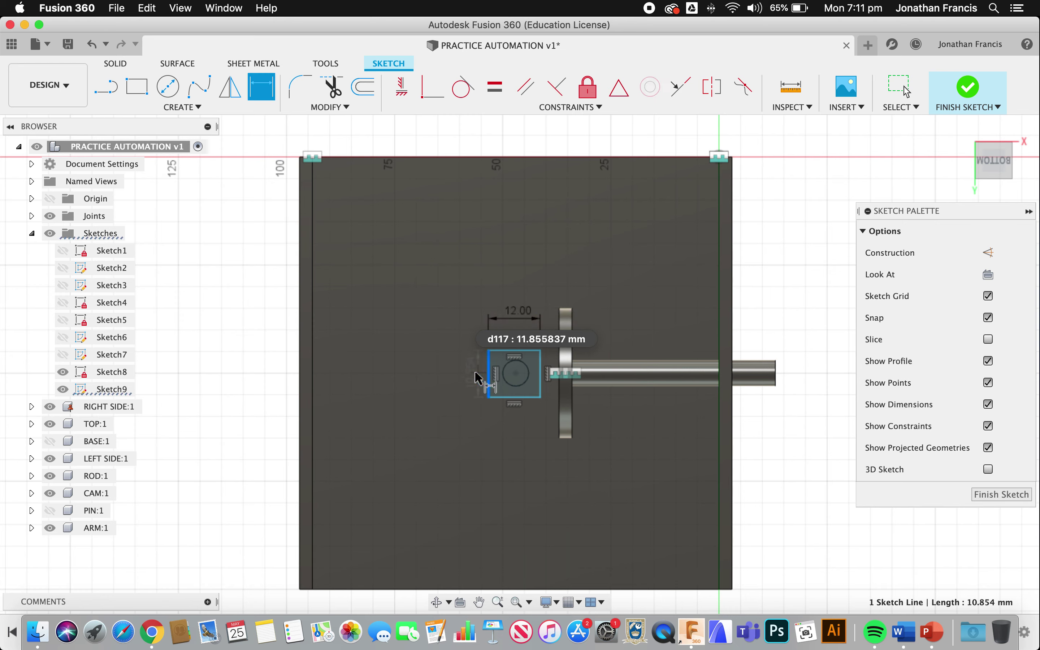
pyautogui.click(469, 375)
pyautogui.write('12')
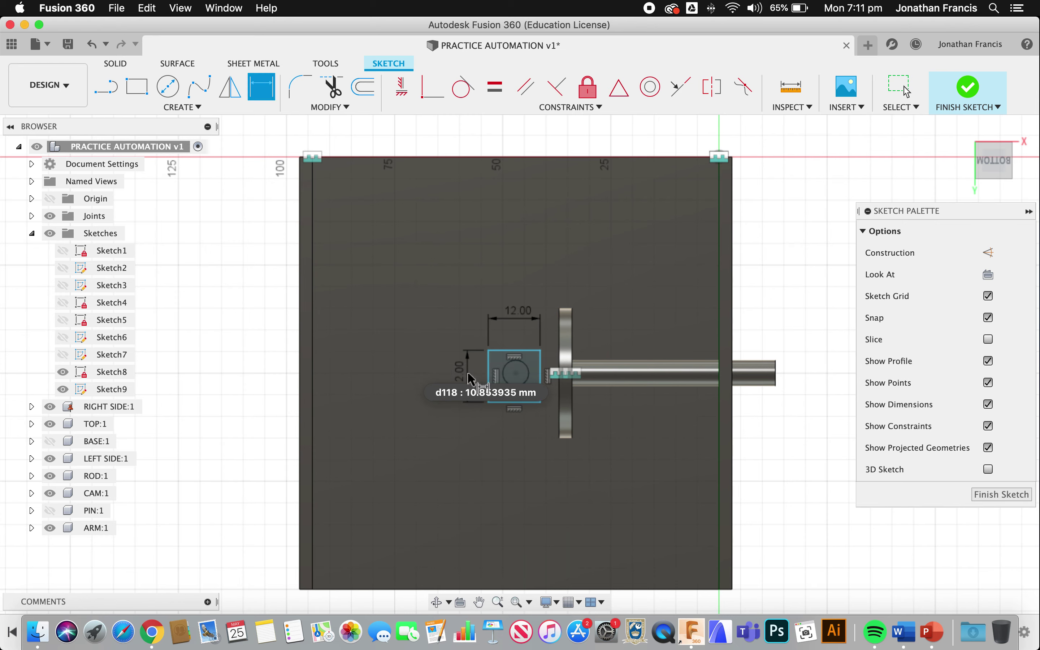
# - Dimension the circle centre 6 mm from the square's top and left edges
pyautogui.click(514, 371)
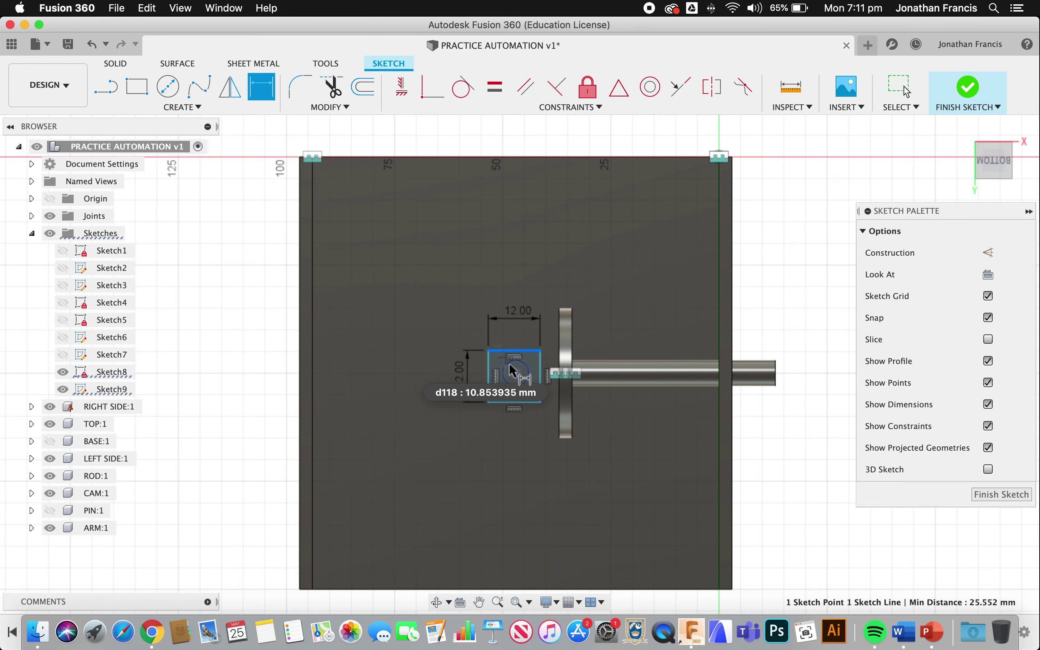
pyautogui.click(415, 379)
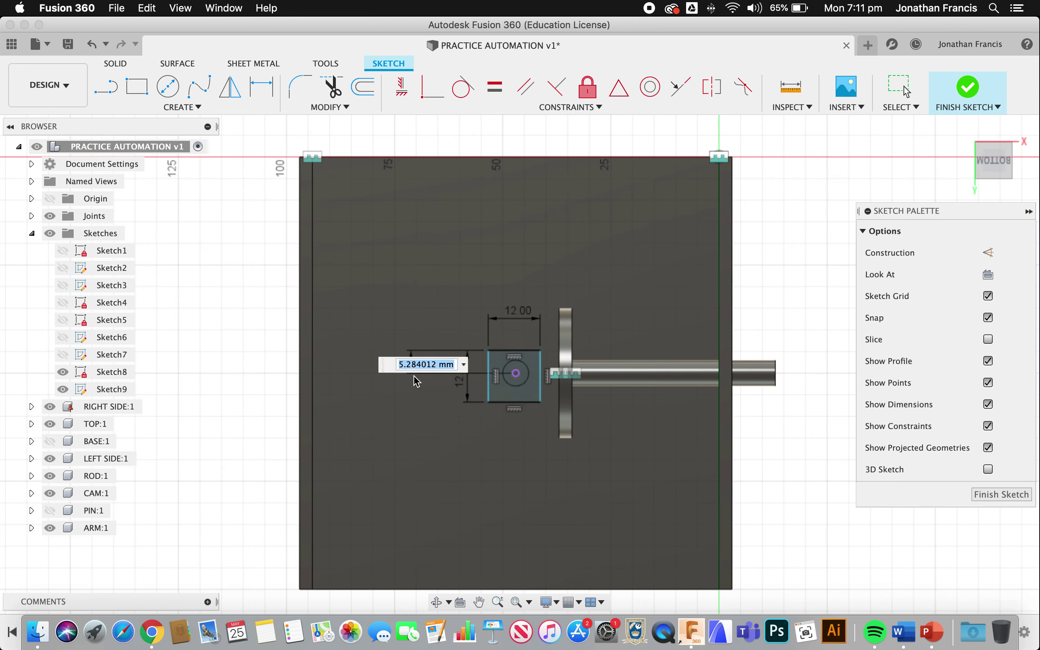
pyautogui.write('6')
pyautogui.press('Return')
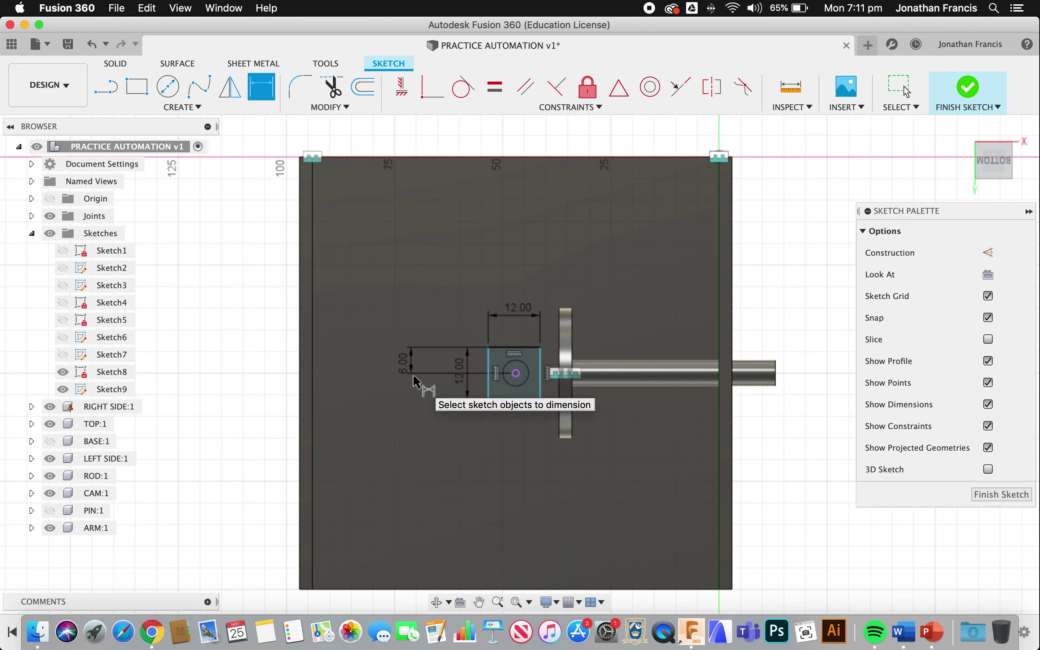
pyautogui.click(517, 374)
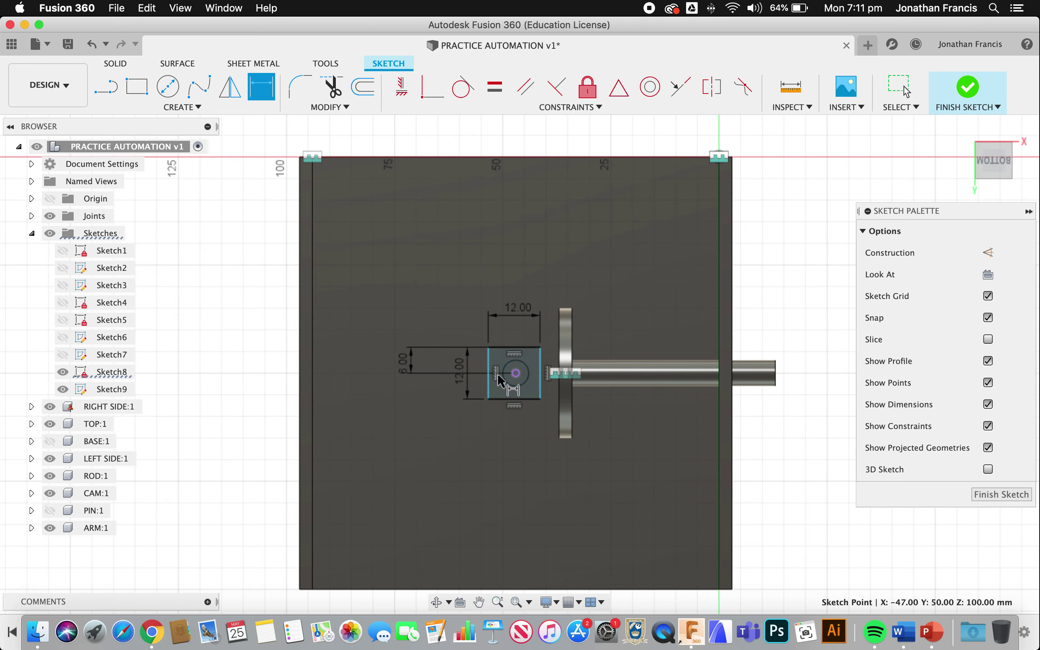
pyautogui.click(493, 381)
pyautogui.click(493, 430)
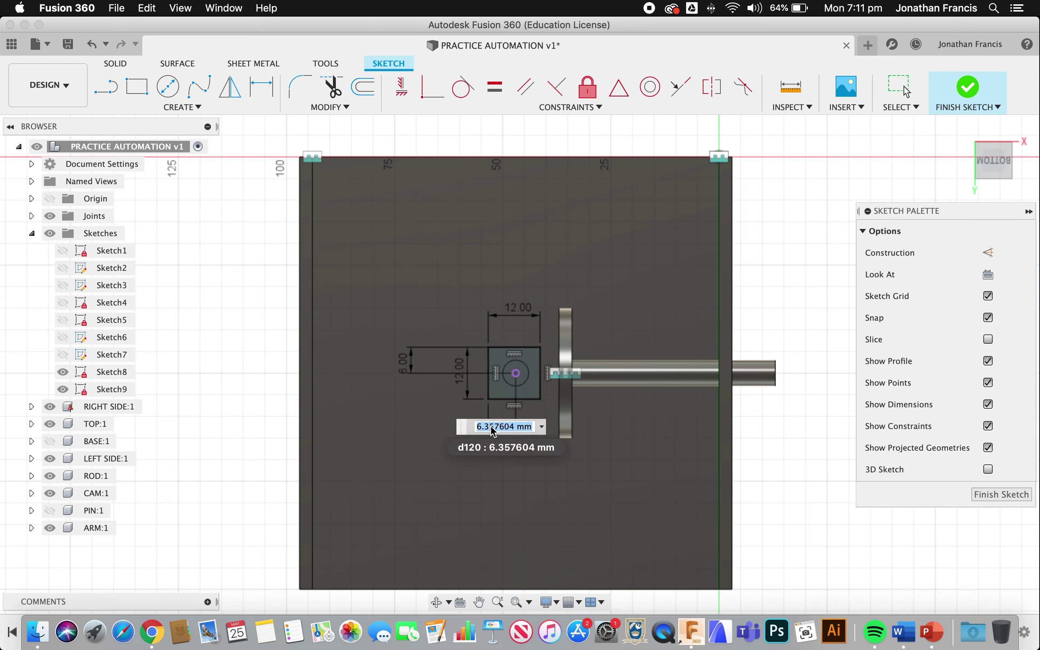
pyautogui.write('6')
pyautogui.press('Return')
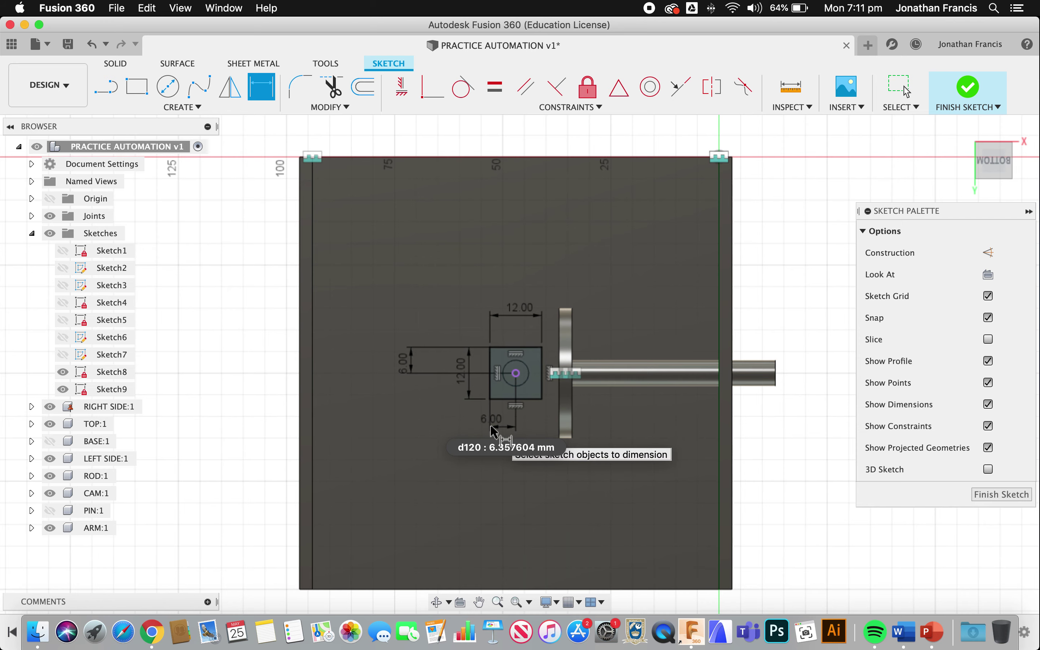
# - Extrude the square and hole profiles 10 mm downward, joined to the ARM rod
pyautogui.press('e')
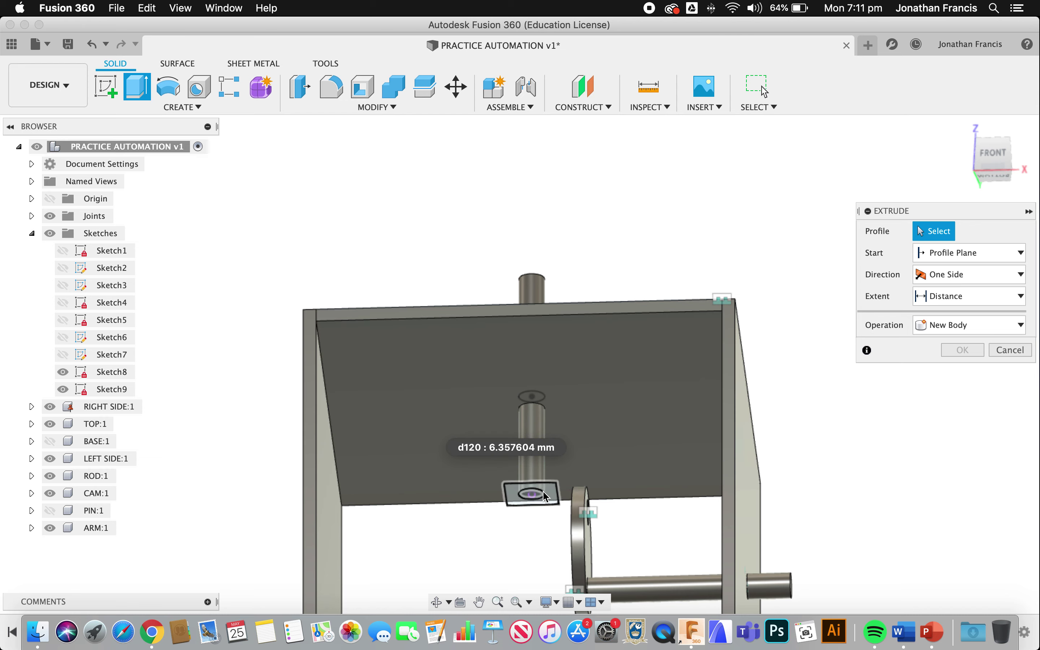
pyautogui.click(551, 496)
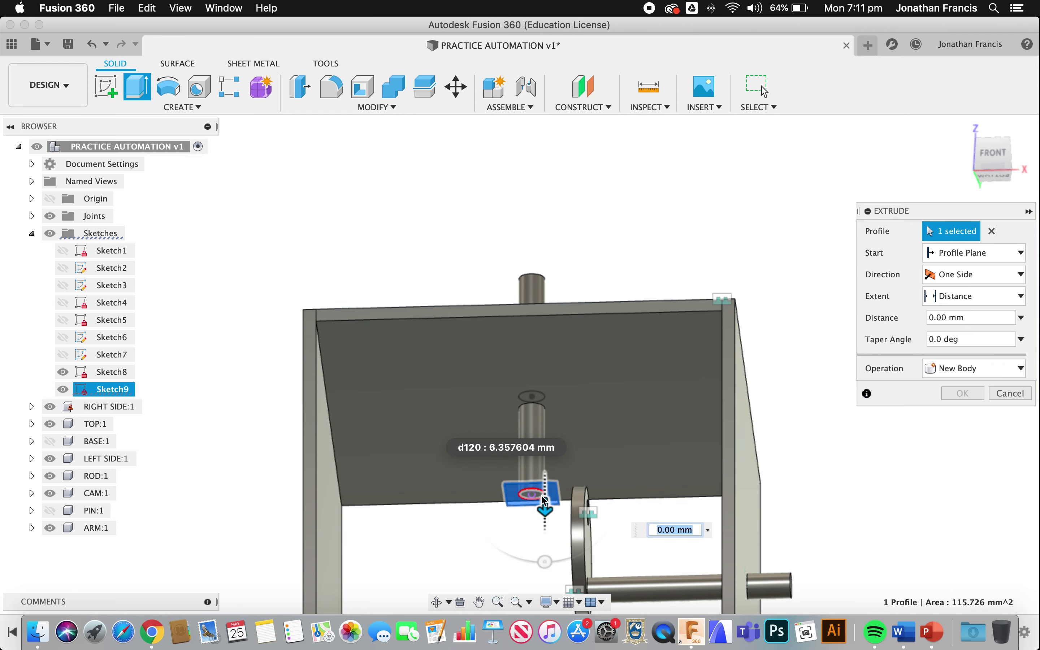
pyautogui.click(536, 499)
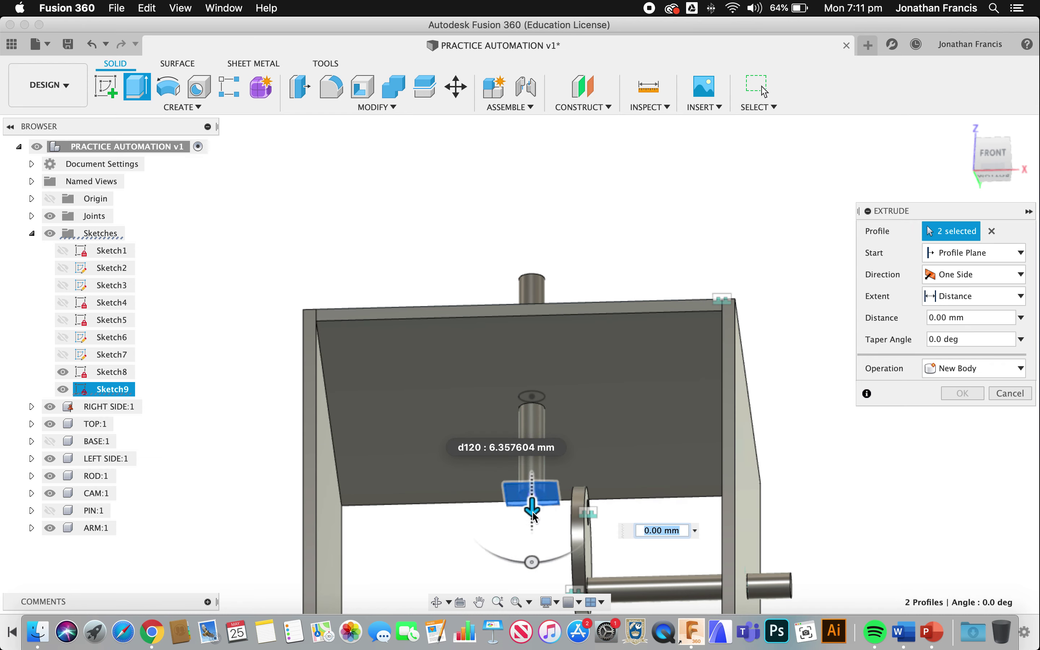
pyautogui.moveTo(533, 530); pyautogui.dragTo(532, 565)
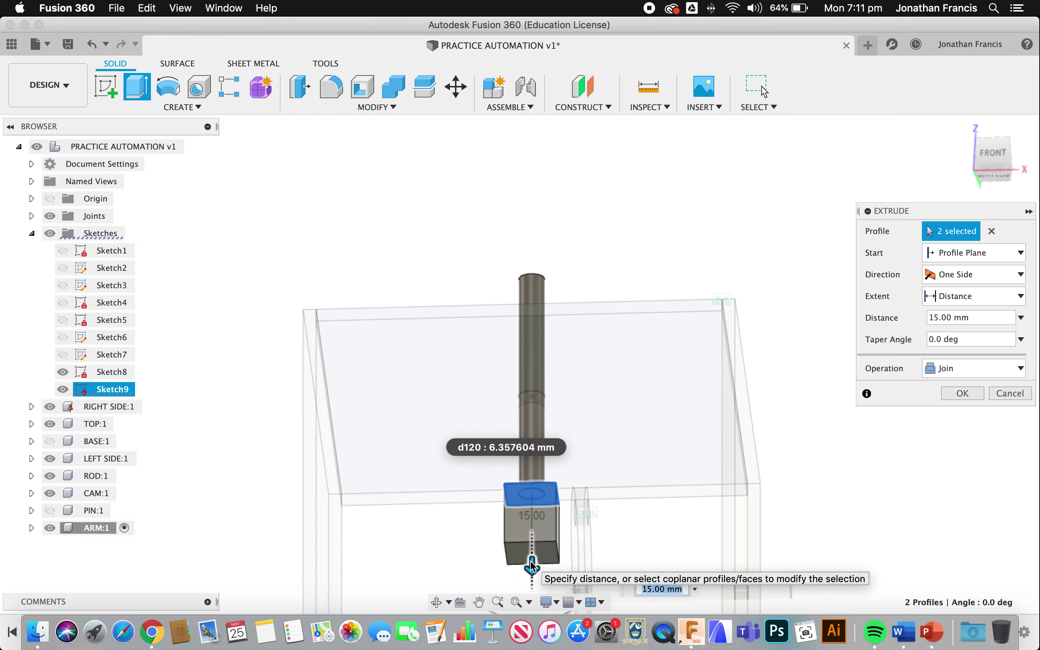
pyautogui.keyDown('shift'); pyautogui.scroll(5, 633, 471); pyautogui.keyUp('shift')
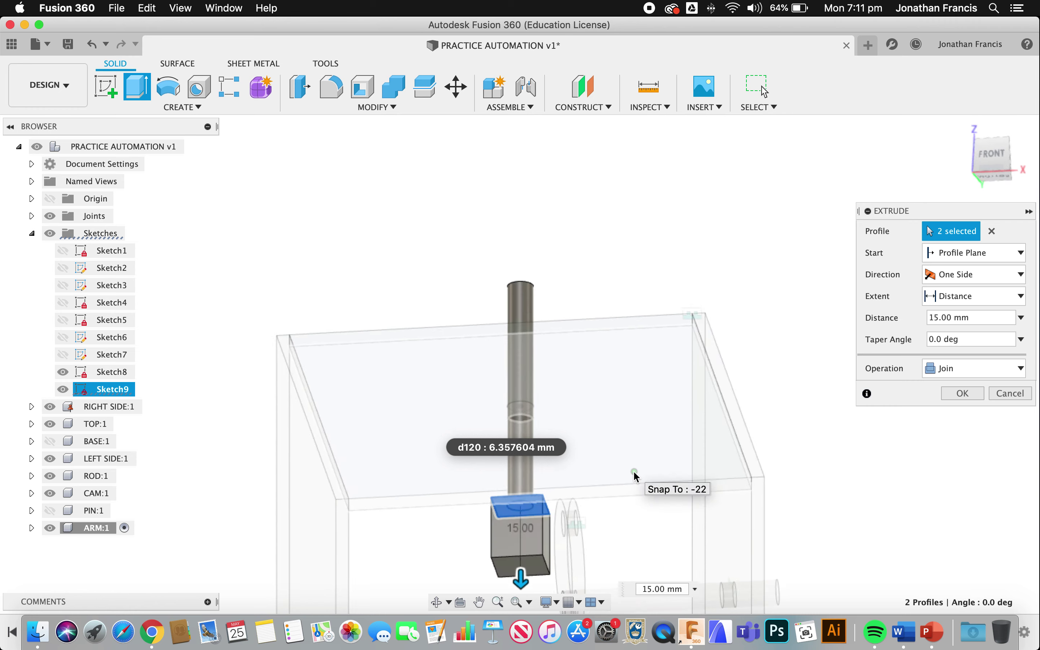
pyautogui.scroll(-5, 635, 473)
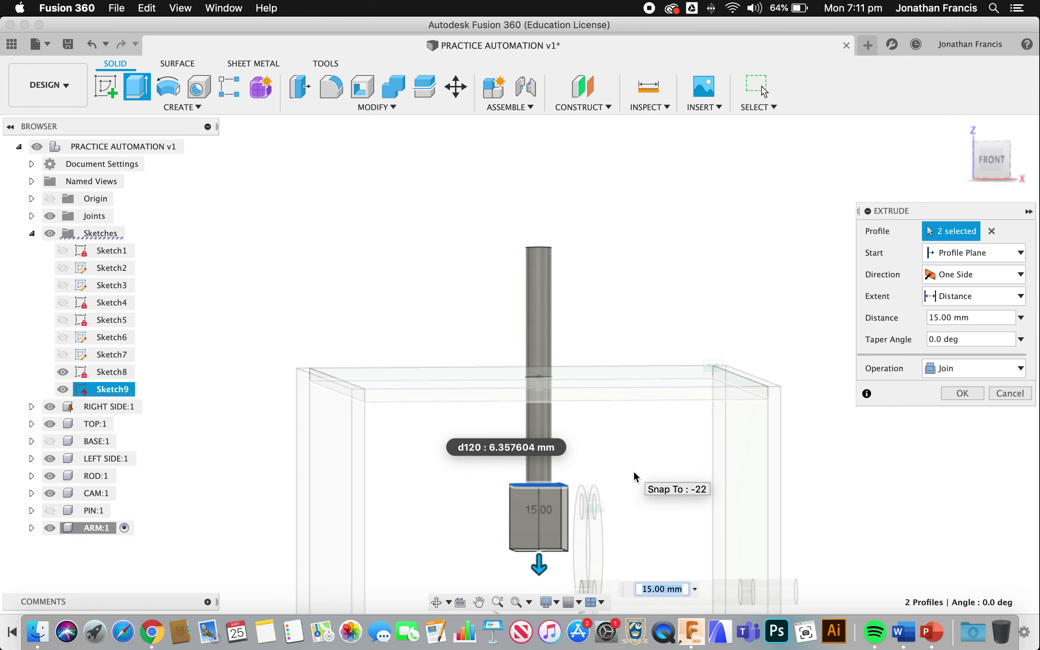
pyautogui.keyDown('shift'); pyautogui.hscroll(-3, 636, 476); pyautogui.keyUp('shift')
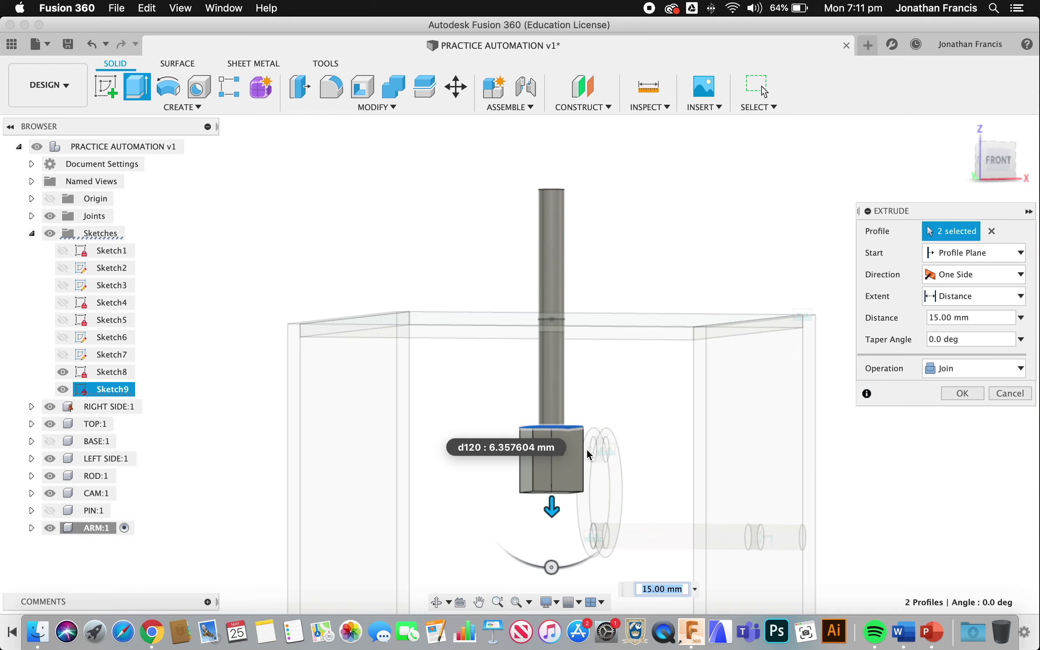
pyautogui.moveTo(556, 506); pyautogui.dragTo(551, 489)
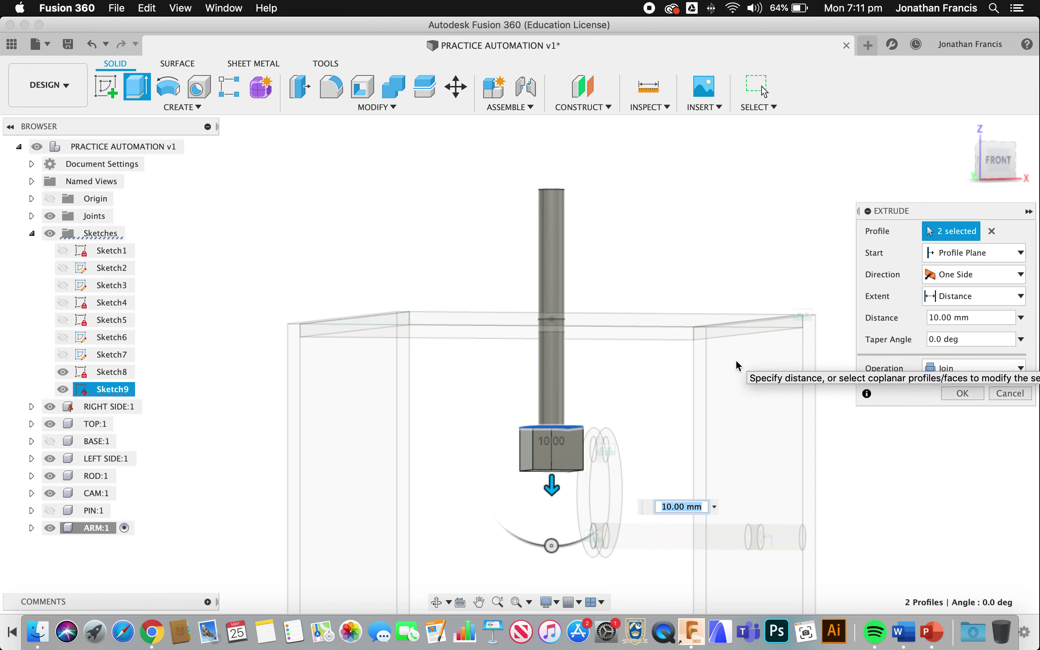
pyautogui.click(1020, 165)
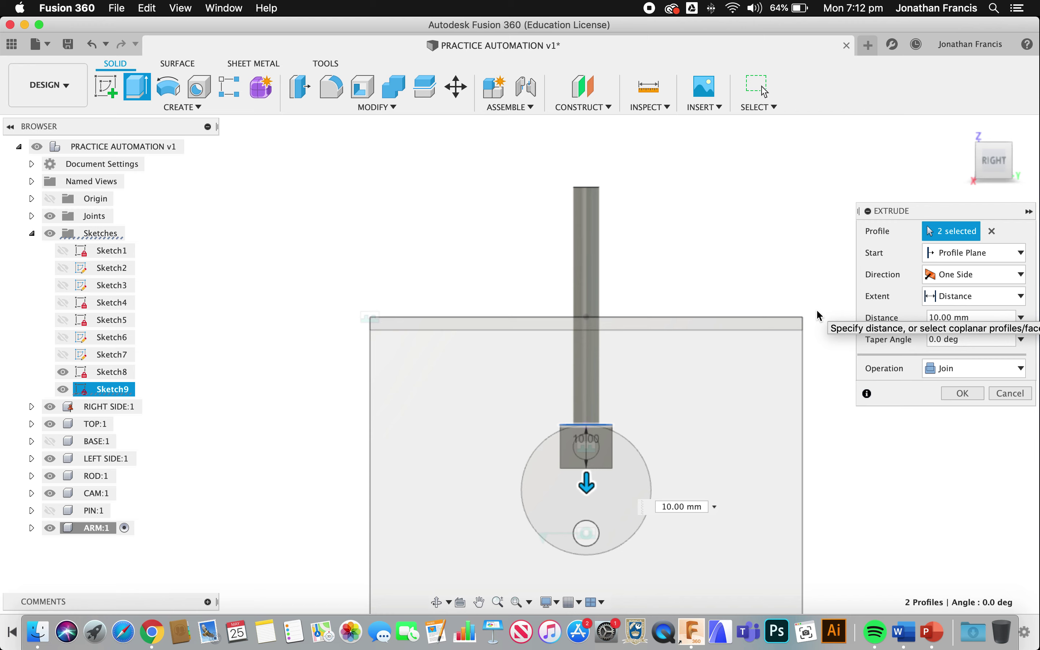
pyautogui.keyDown('shift'); pyautogui.hscroll(10, 794, 294); pyautogui.keyUp('shift')
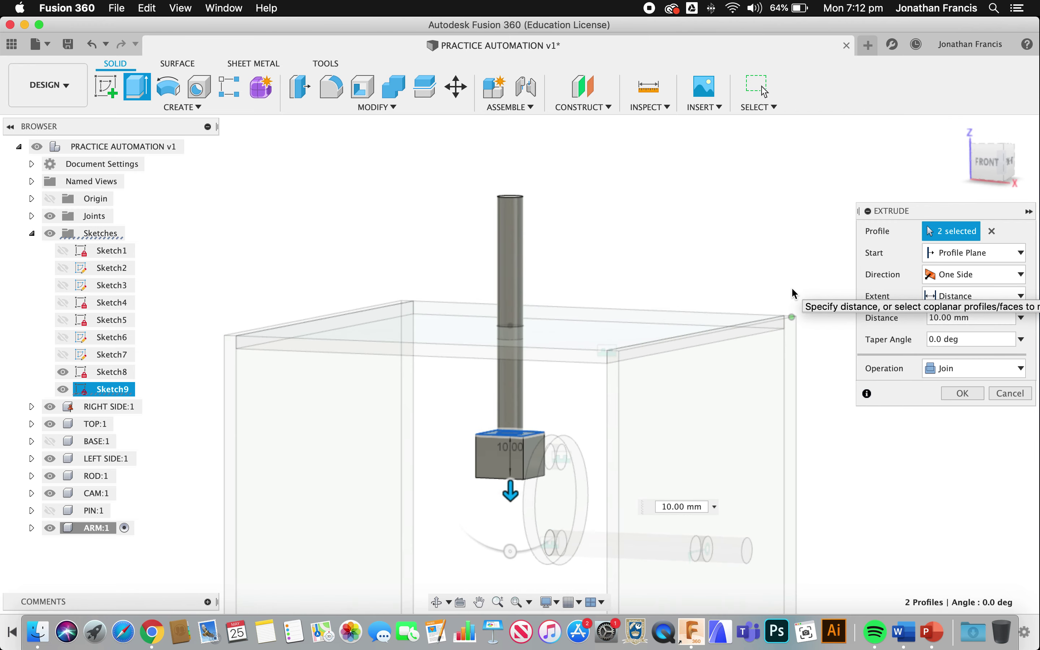
pyautogui.keyDown('shift'); pyautogui.hscroll(2, 794, 294); pyautogui.keyUp('shift')
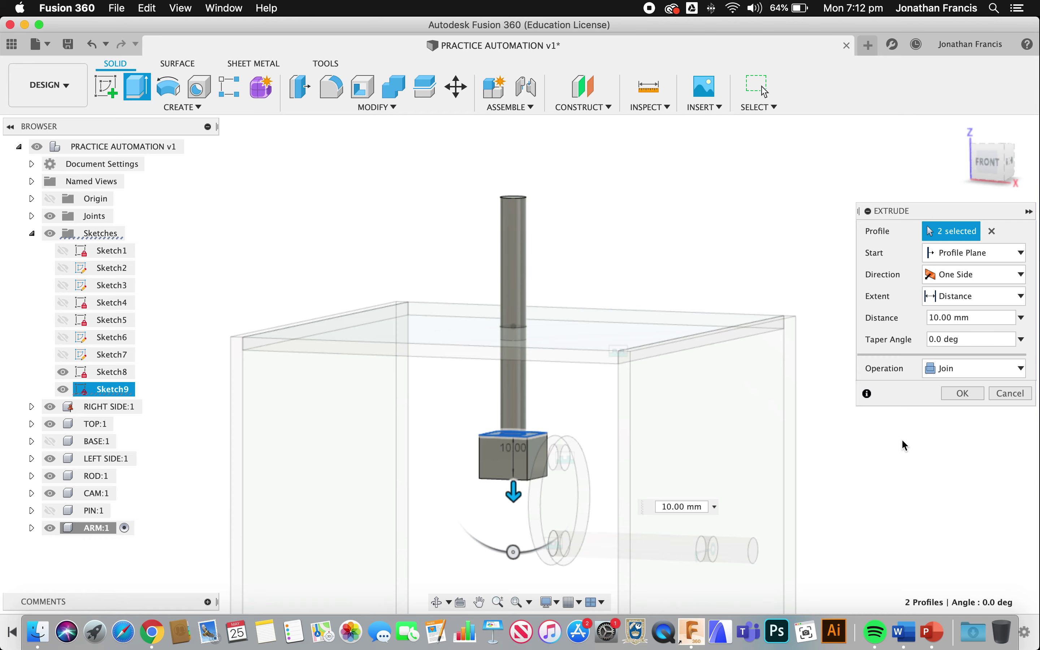
pyautogui.click(963, 392)
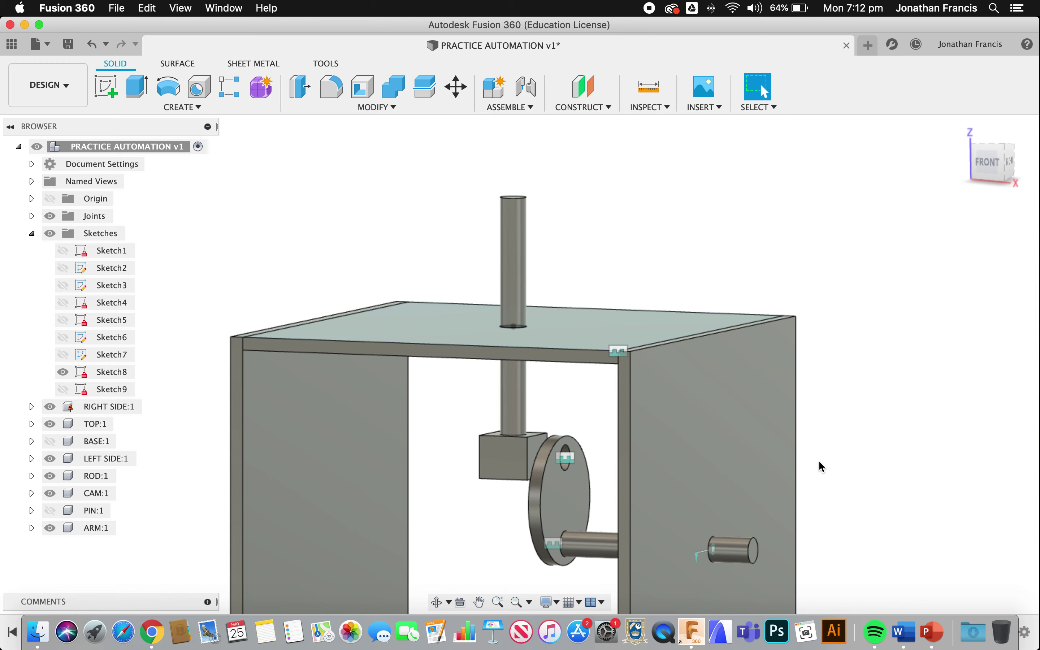
# - Show Sketch7 and cut its cam circle 18 mm through the ARM block
pyautogui.keyDown('shift'); pyautogui.moveTo(798, 453); pyautogui.dragTo(799, 449, button='middle'); pyautogui.keyUp('shift')
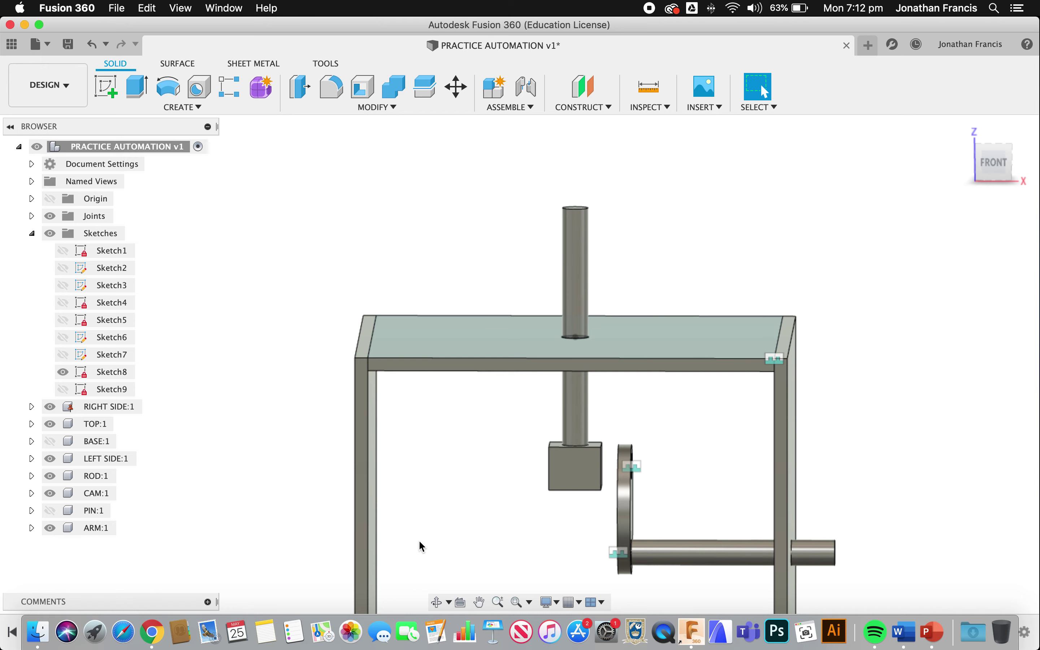
pyautogui.hotkey('shift', 'F5')
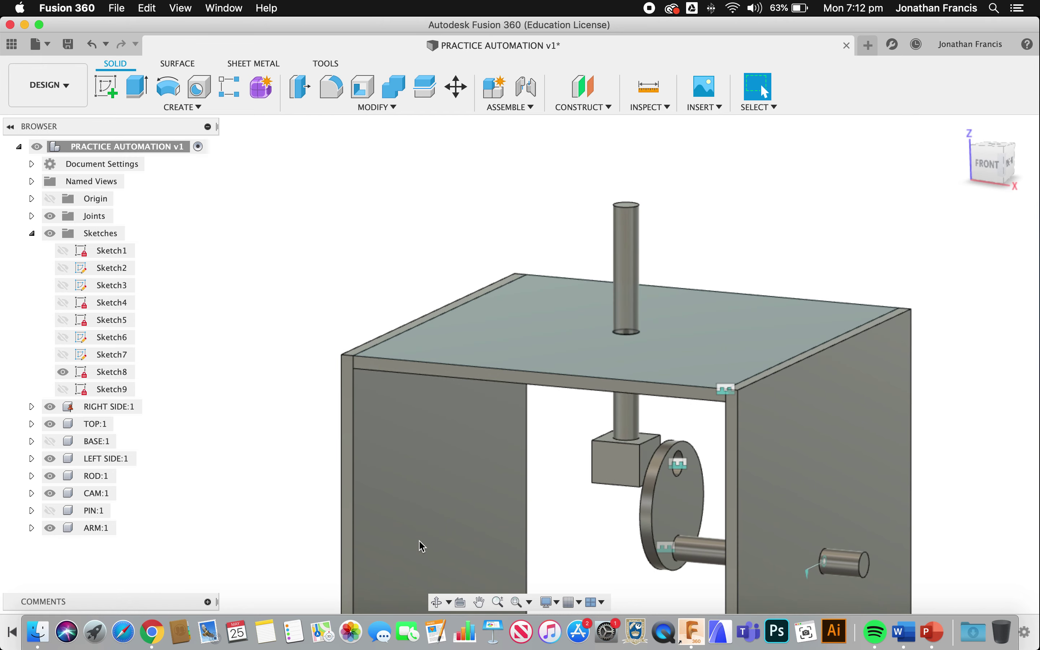
pyautogui.click(683, 461)
pyautogui.press('e')
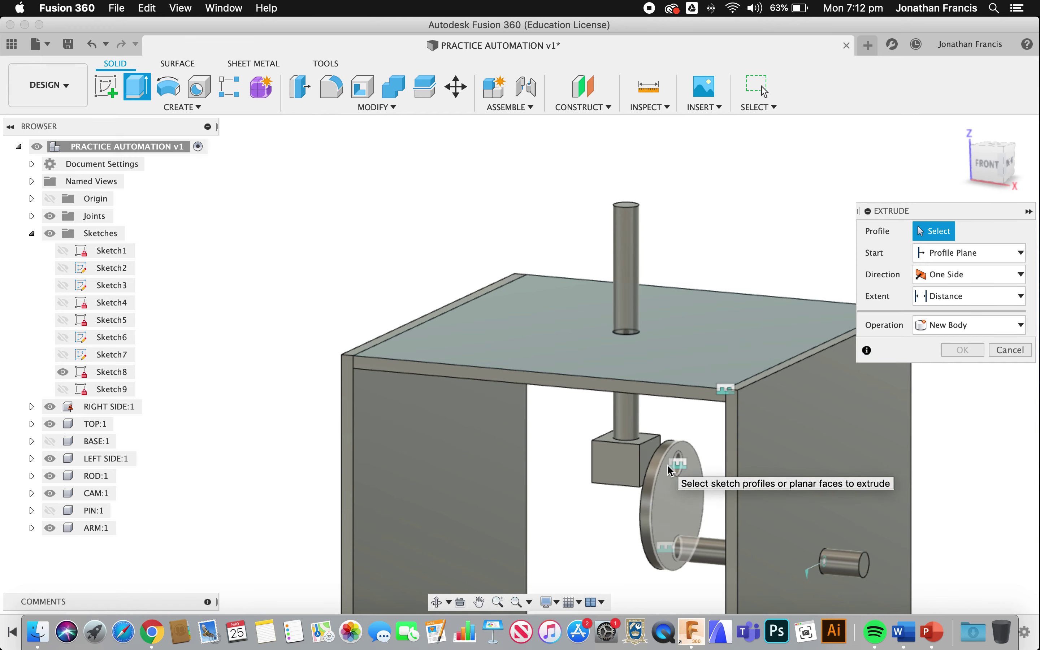
pyautogui.keyDown('shift'); pyautogui.hscroll(-5, 671, 471); pyautogui.keyUp('shift')
pyautogui.keyDown('shift'); pyautogui.hscroll(-3, 668, 467); pyautogui.keyUp('shift')
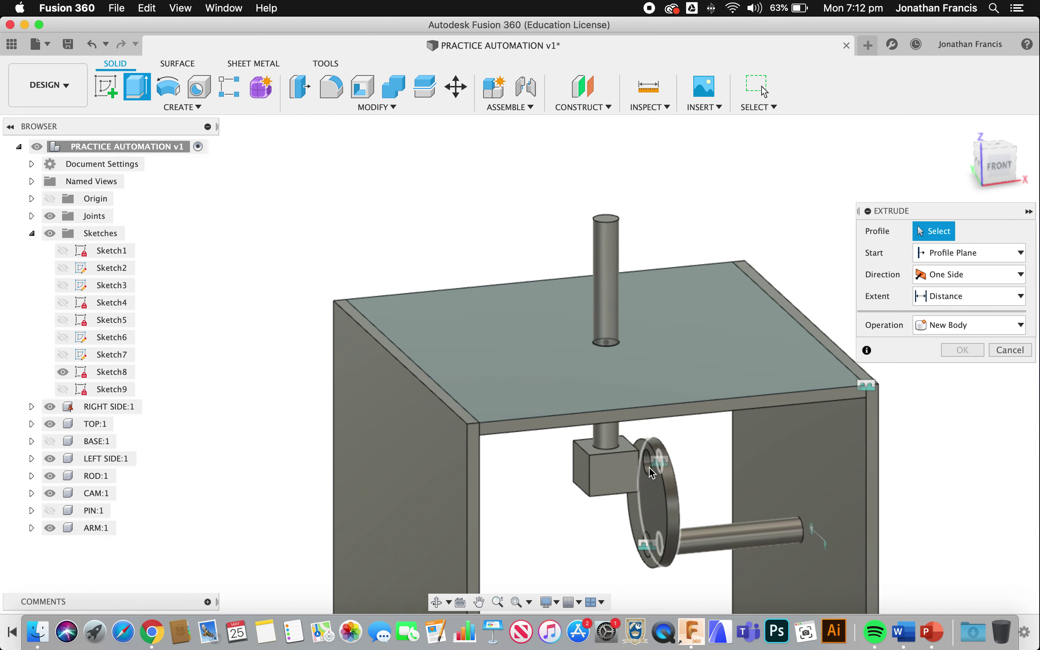
pyautogui.scroll(5, 650, 459)
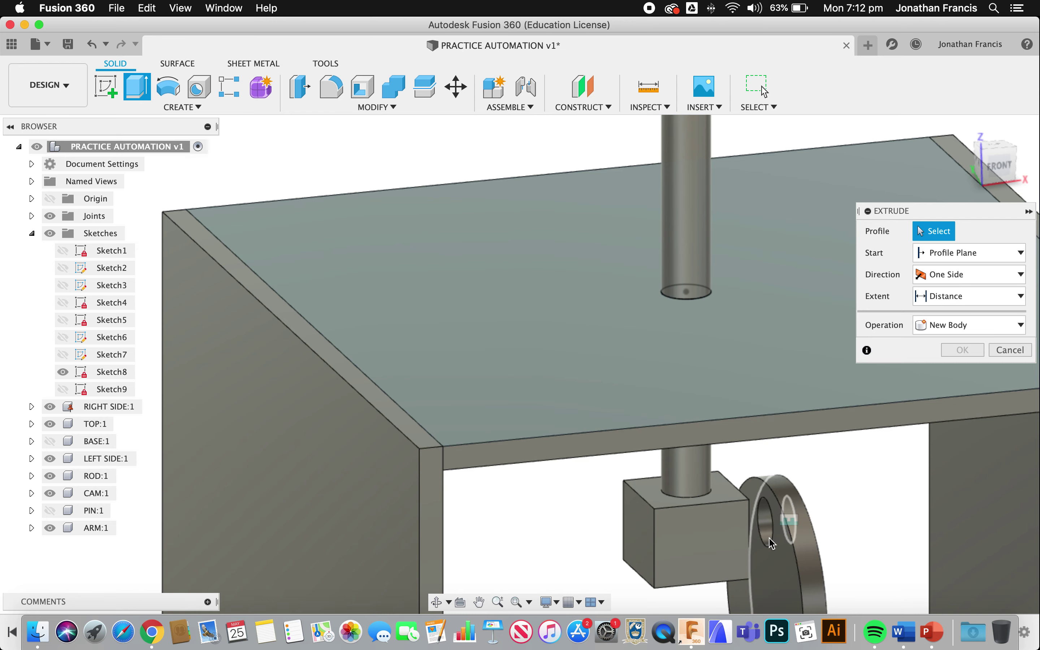
pyautogui.click(67, 355)
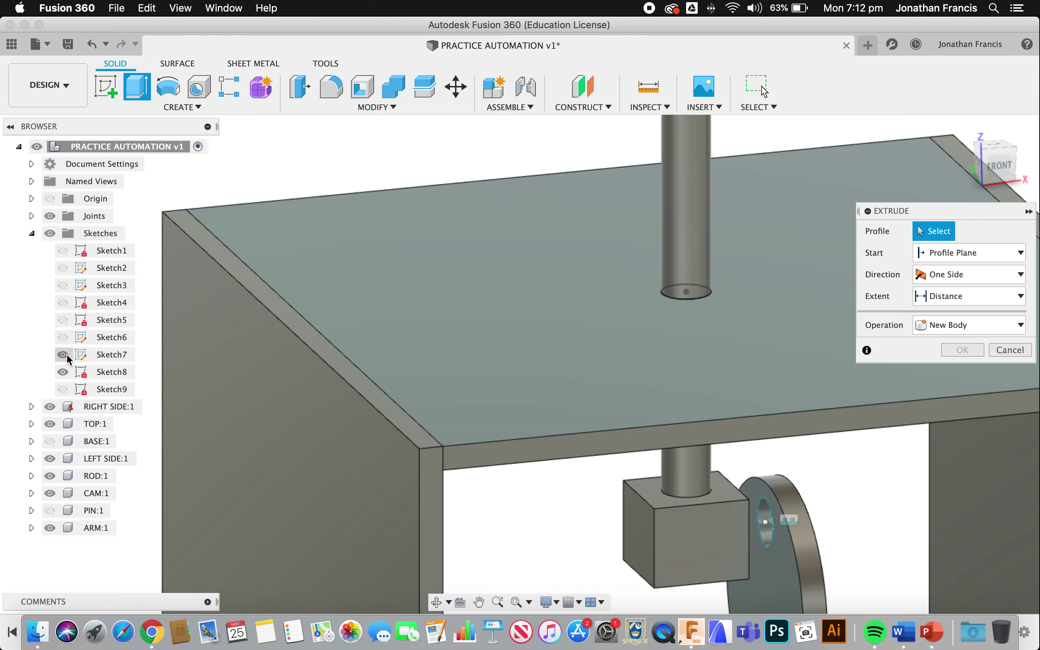
pyautogui.click(766, 511)
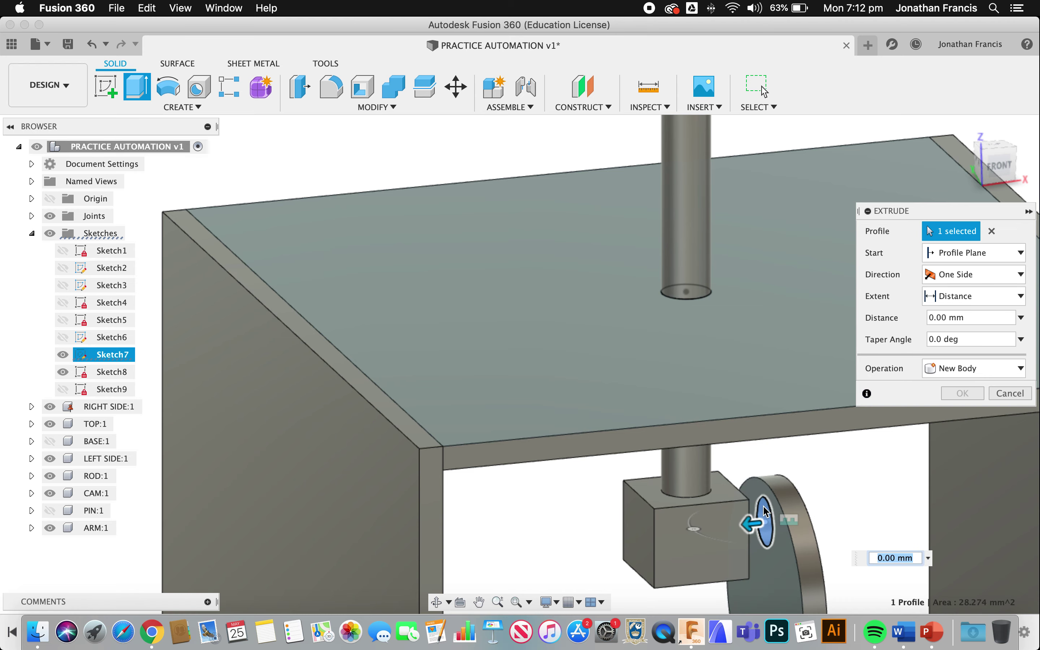
pyautogui.moveTo(757, 525); pyautogui.dragTo(610, 537)
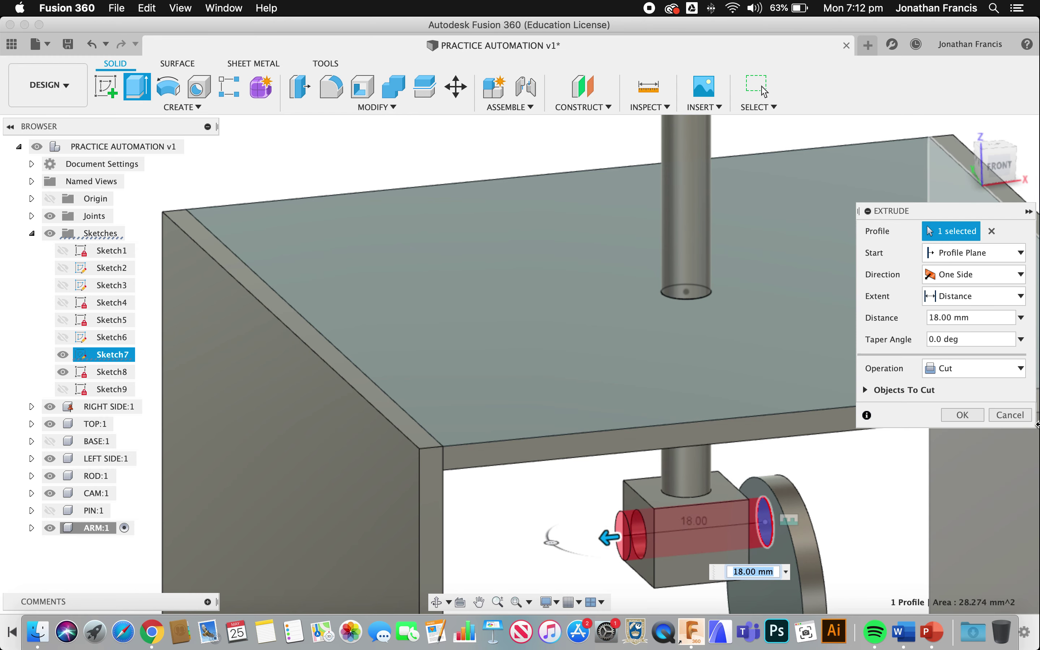
pyautogui.click(866, 390)
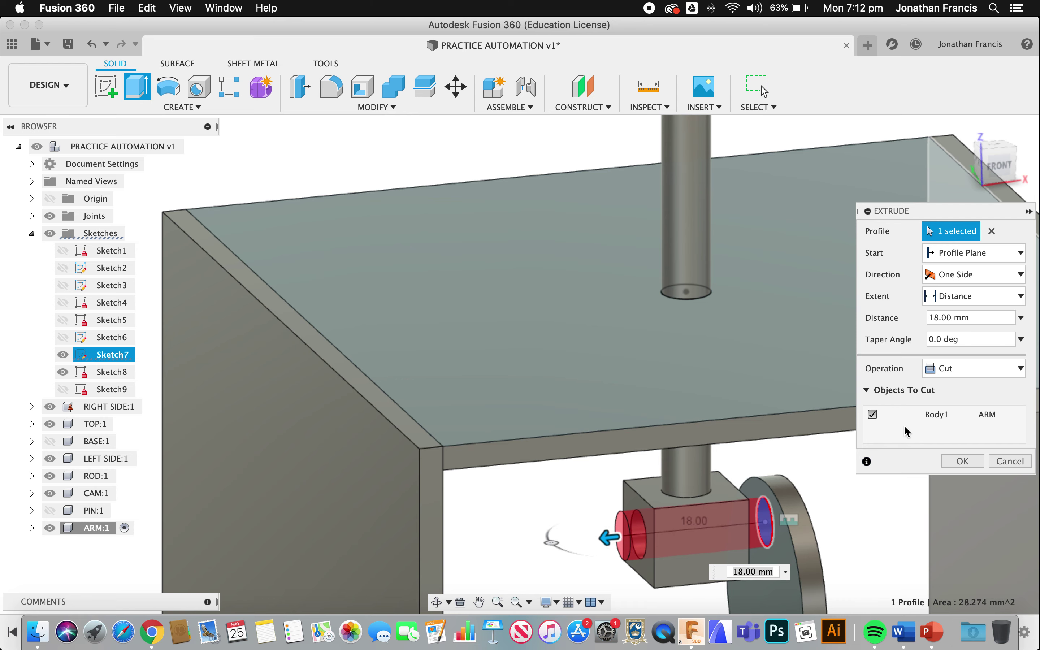
pyautogui.click(962, 461)
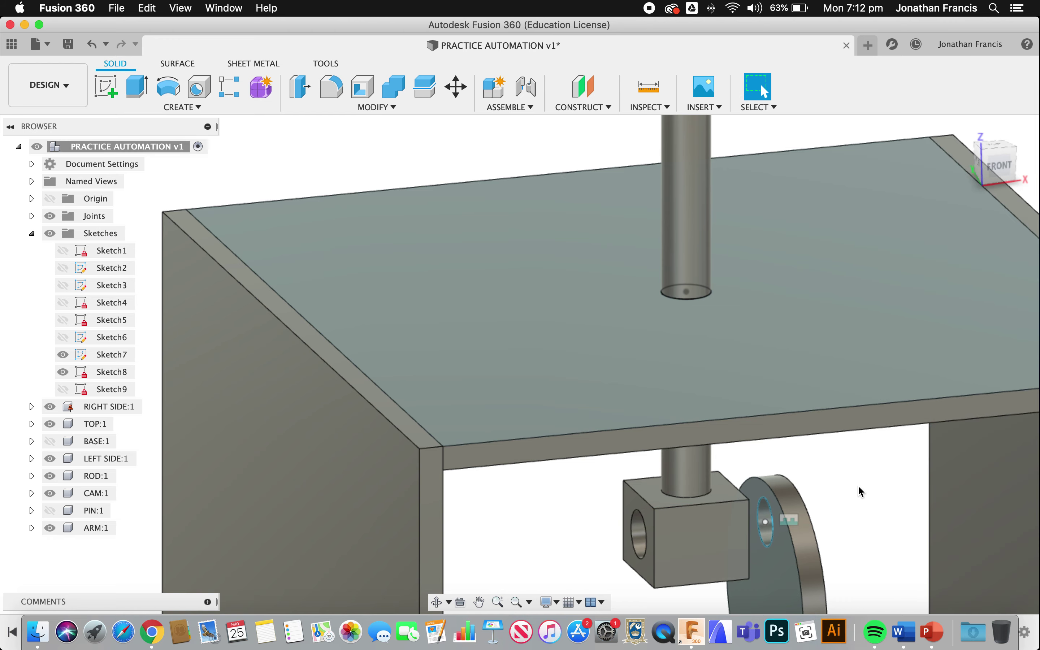
# - Show the PIN again and fillet the block's front and back top edges at 2 mm
pyautogui.keyDown('shift'); pyautogui.moveTo(854, 482); pyautogui.dragTo(855, 482, button='middle'); pyautogui.keyUp('shift')
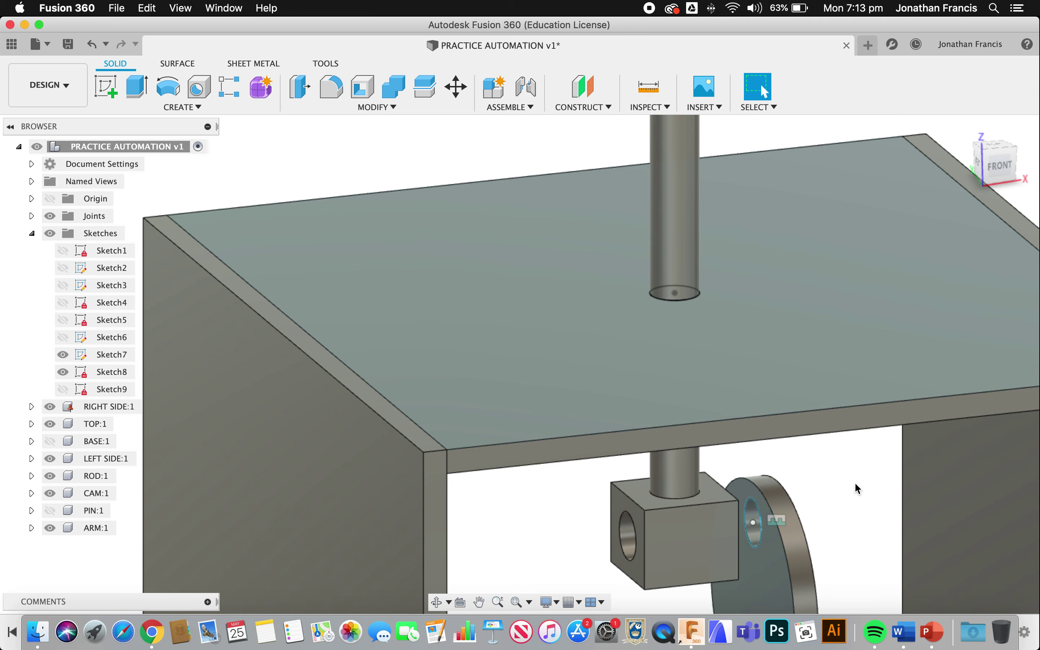
pyautogui.click(49, 510)
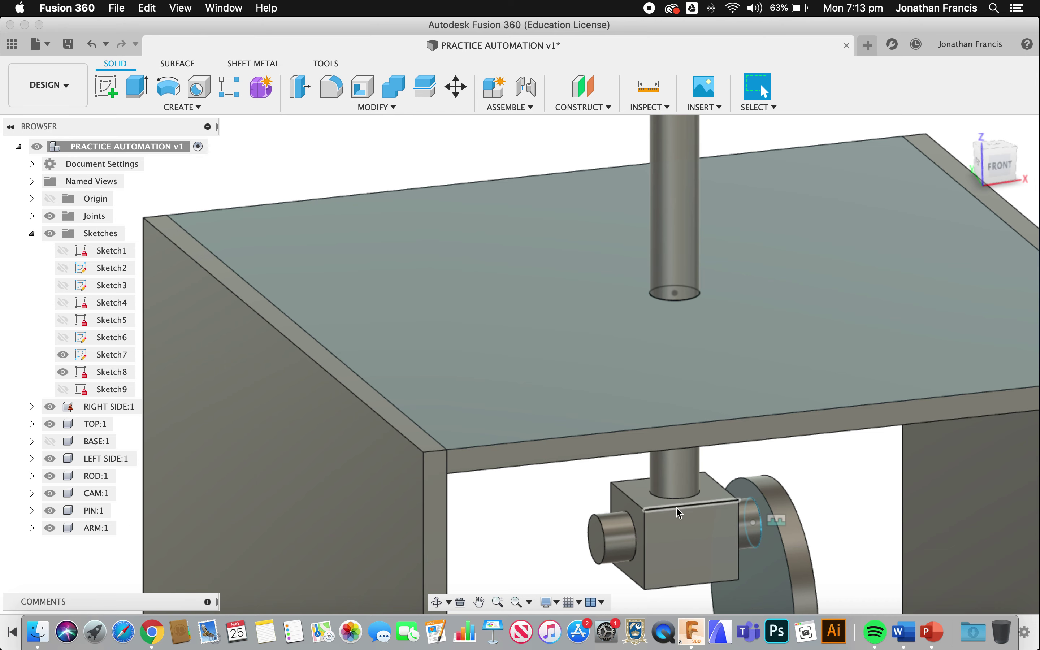
pyautogui.click(677, 508)
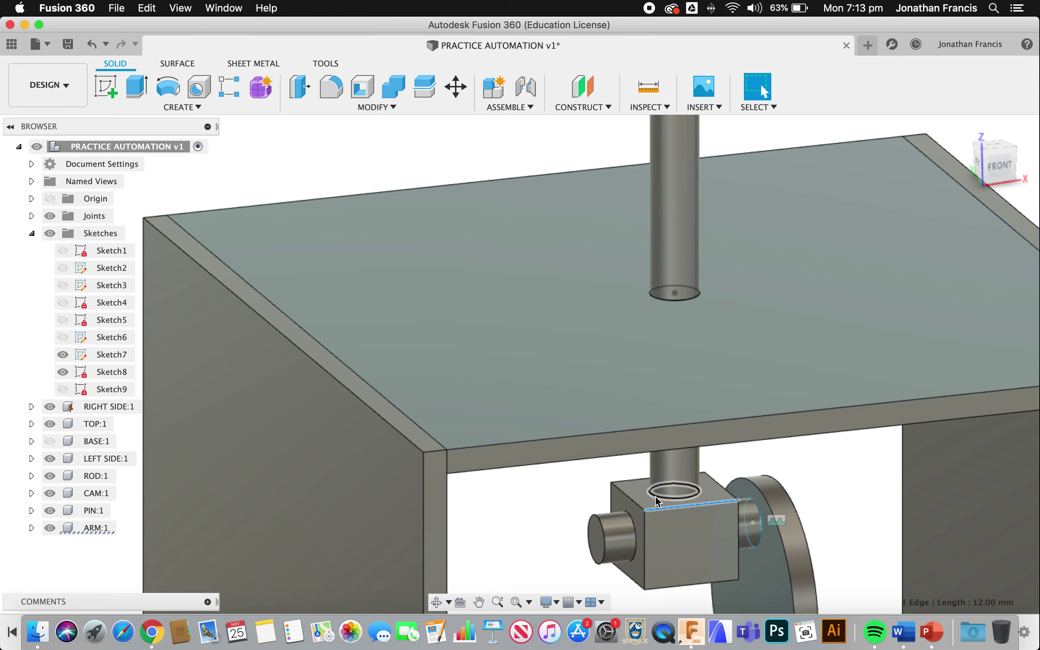
pyautogui.keyDown('shift'); pyautogui.click(637, 480); pyautogui.keyUp('shift')
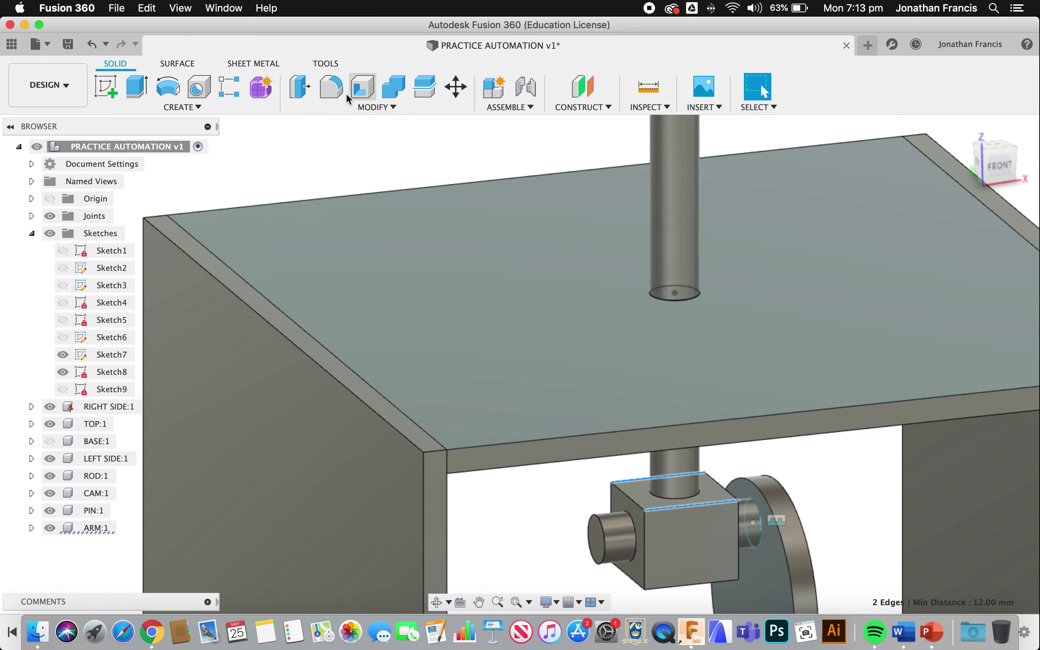
pyautogui.click(331, 86)
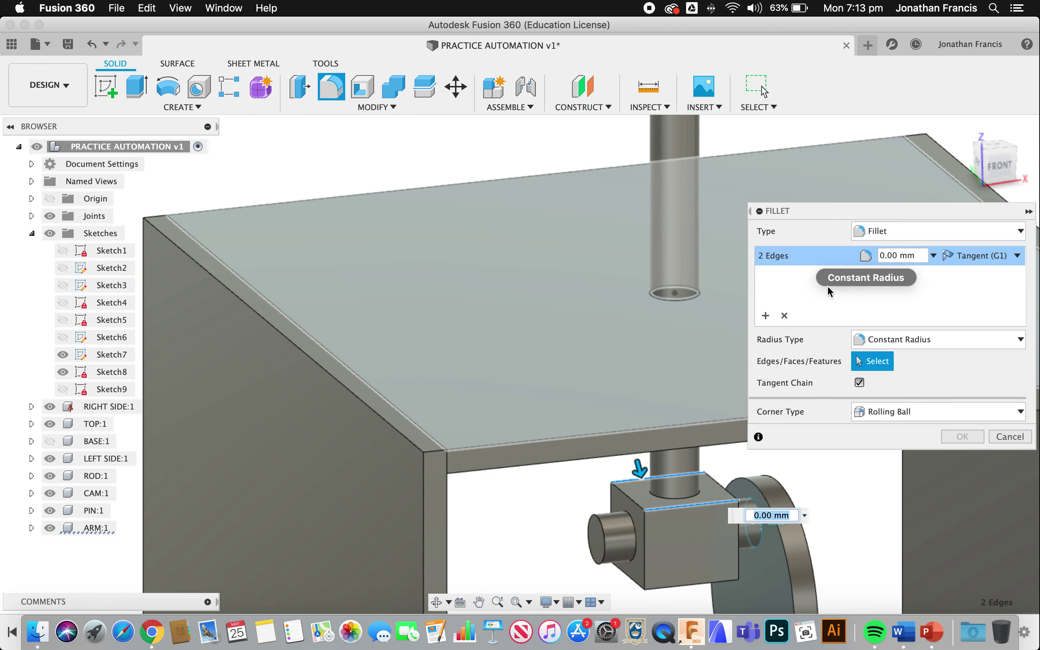
pyautogui.write('2')
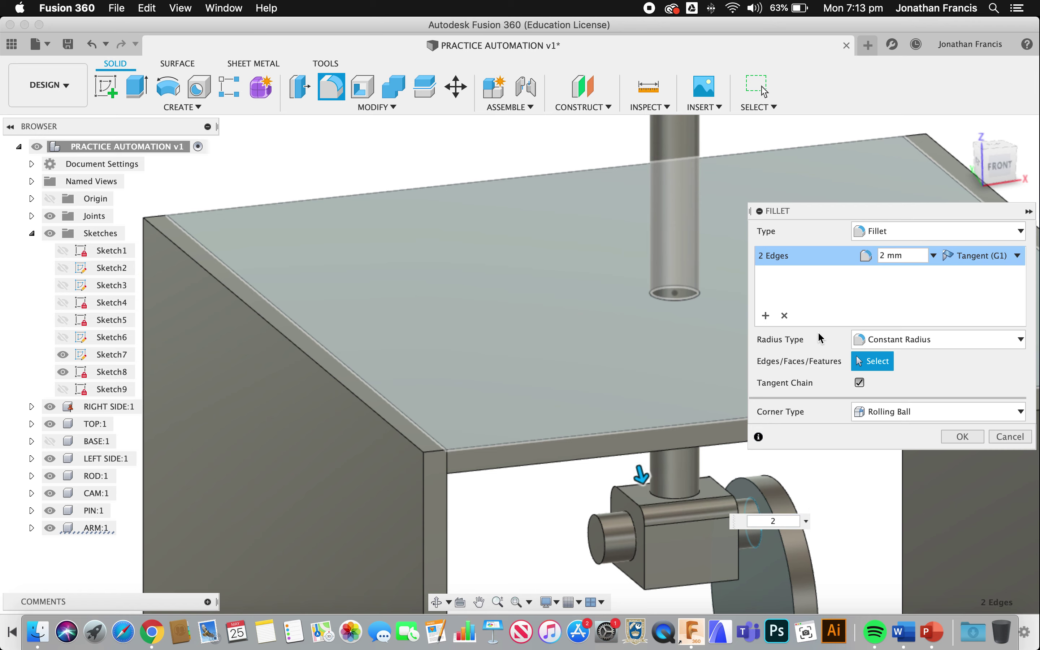
pyautogui.click(964, 437)
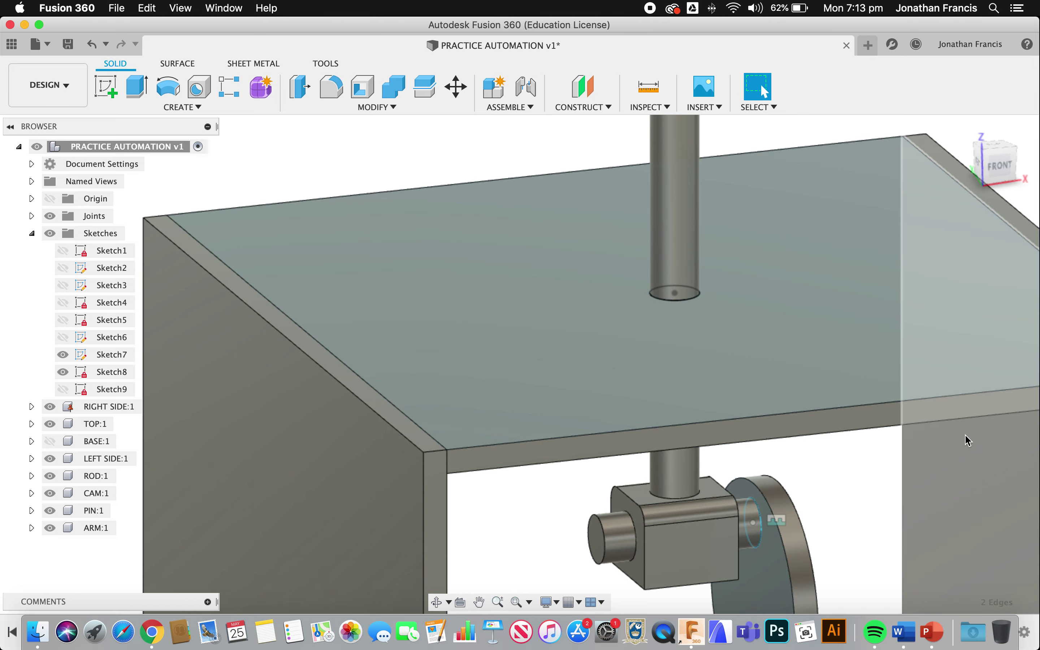
# - Fillet the block's two lower edges at 2 mm
pyautogui.keyDown('shift'); pyautogui.moveTo(703, 595); pyautogui.dragTo(701, 583, button='middle'); pyautogui.keyUp('shift')
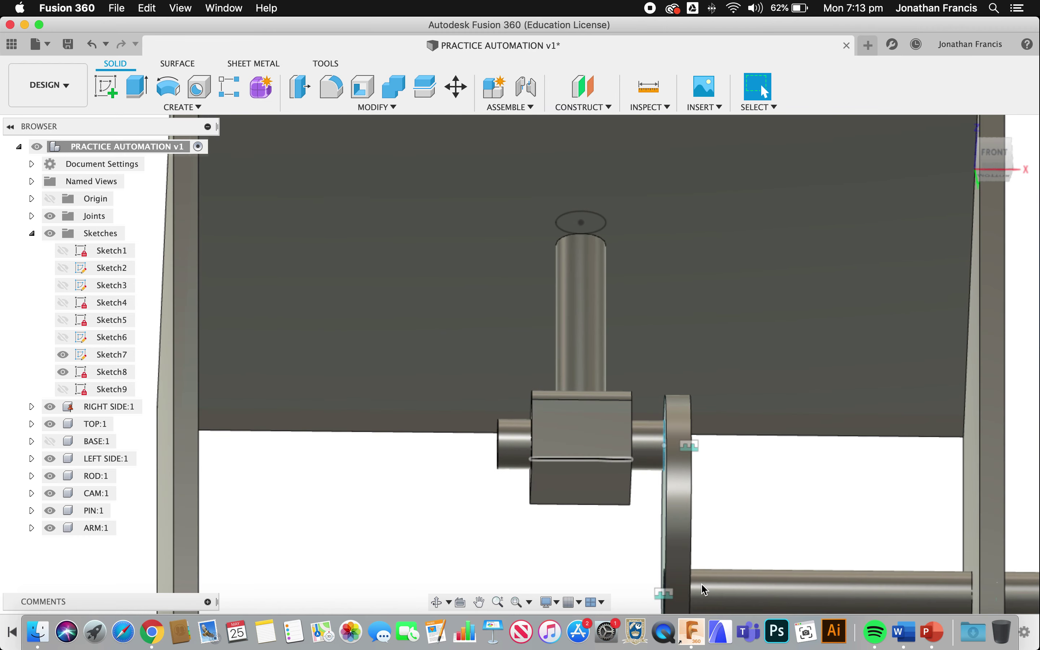
pyautogui.click(581, 459)
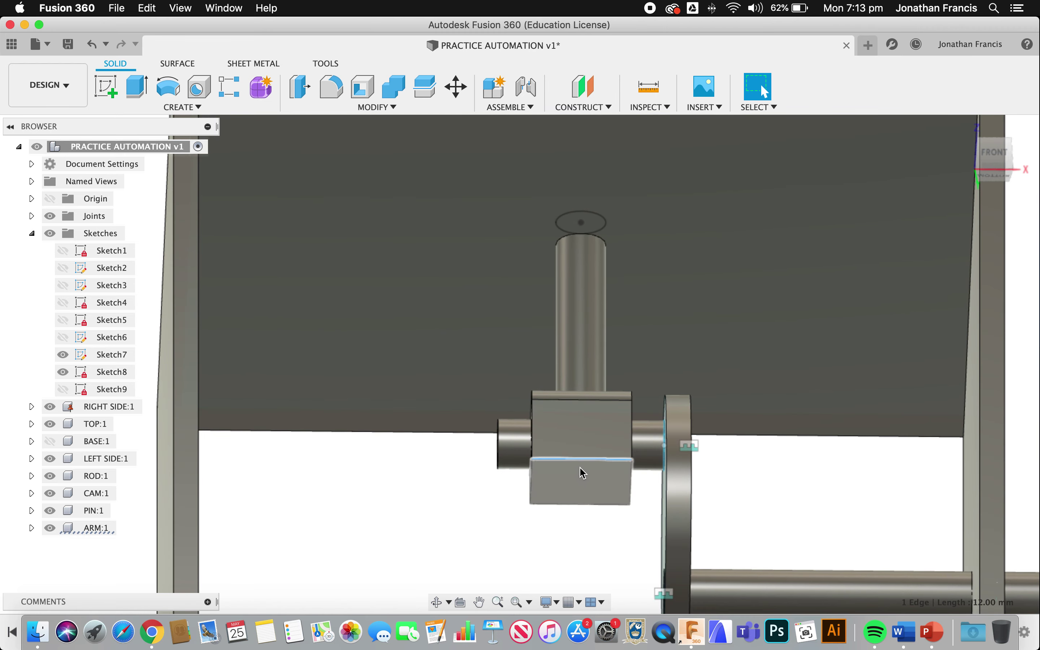
pyautogui.click(577, 504)
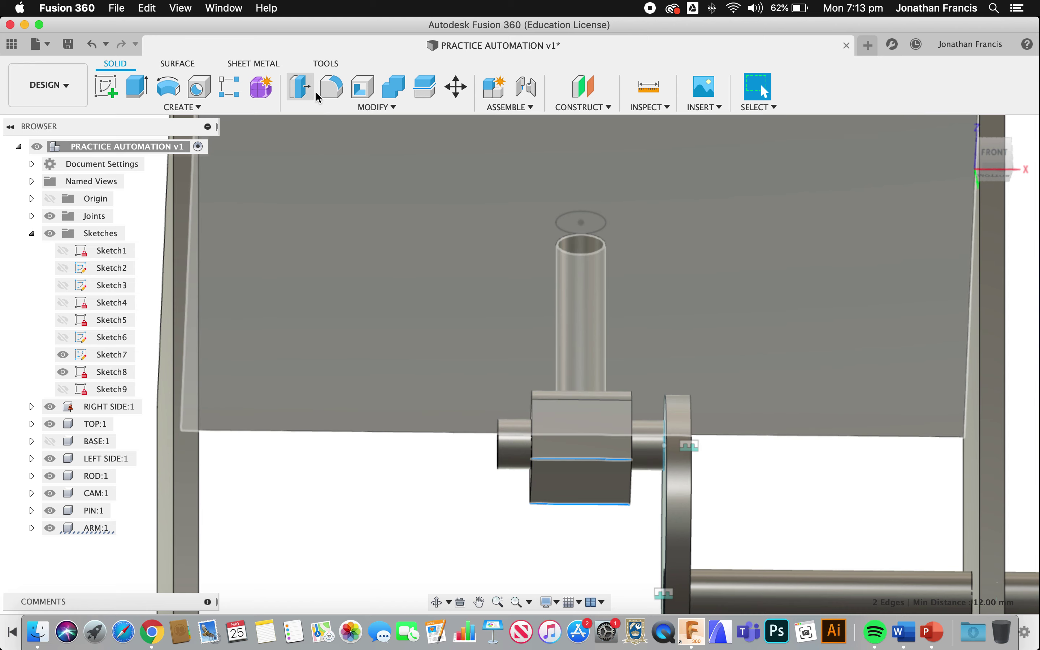
pyautogui.click(331, 93)
pyautogui.write('2')
pyautogui.press('Return')
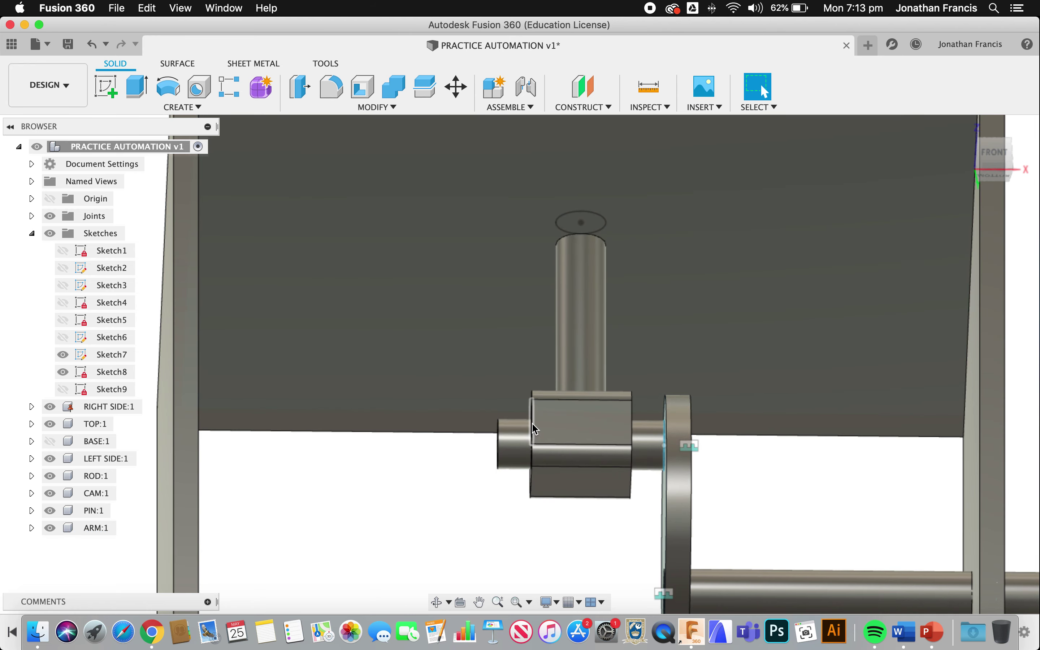
# - Select the block's vertical and upper corner edges for rounding
pyautogui.click(532, 422)
pyautogui.keyDown('shift'); pyautogui.click(633, 428); pyautogui.keyUp('shift')
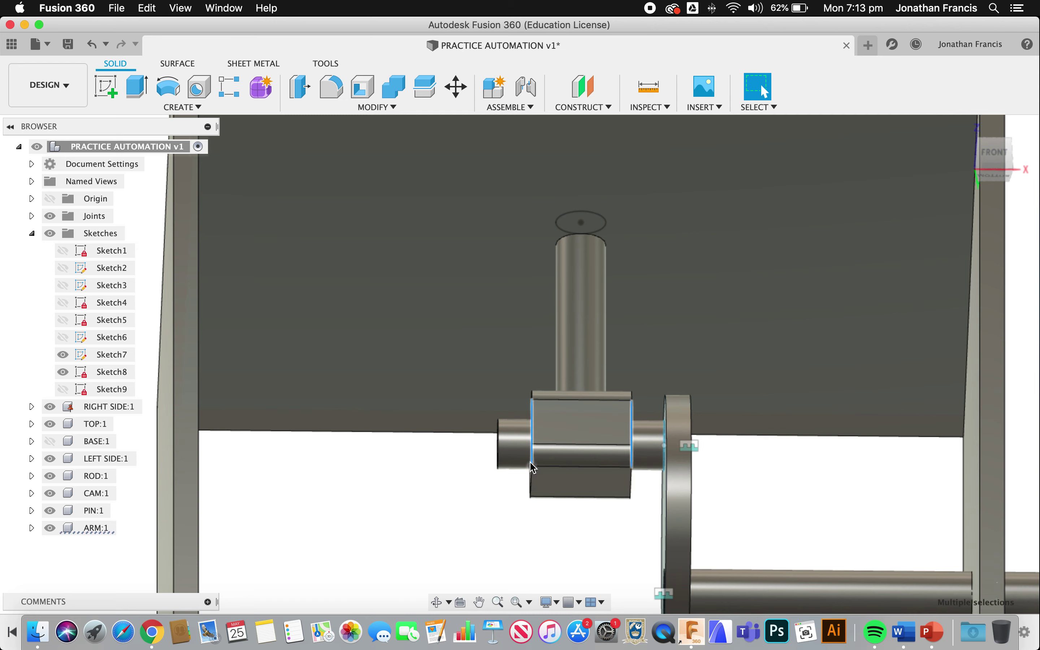
pyautogui.keyDown('shift'); pyautogui.click(531, 475); pyautogui.keyUp('shift')
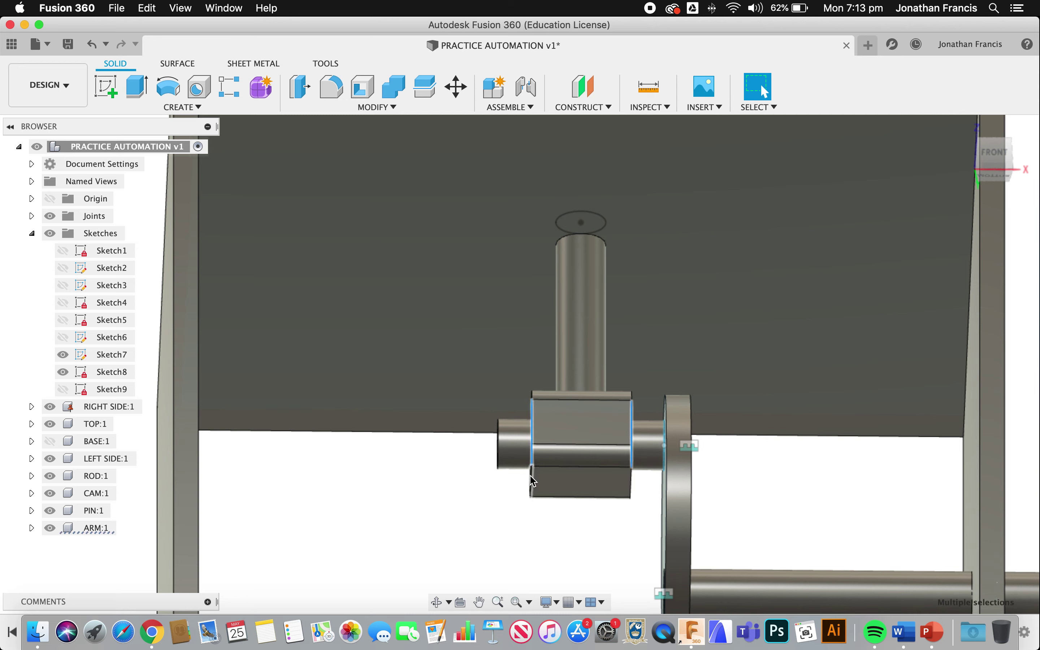
pyautogui.keyDown('shift'); pyautogui.click(630, 484); pyautogui.keyUp('shift')
pyautogui.keyDown('shift'); pyautogui.scroll(-5, 581, 489); pyautogui.keyUp('shift')
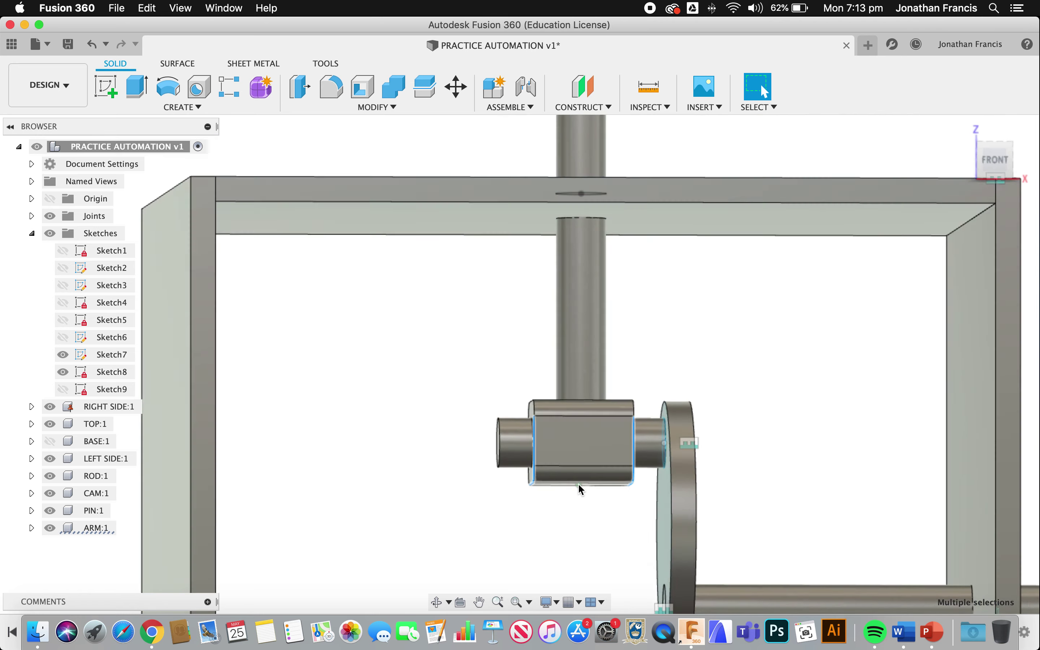
pyautogui.click(540, 422)
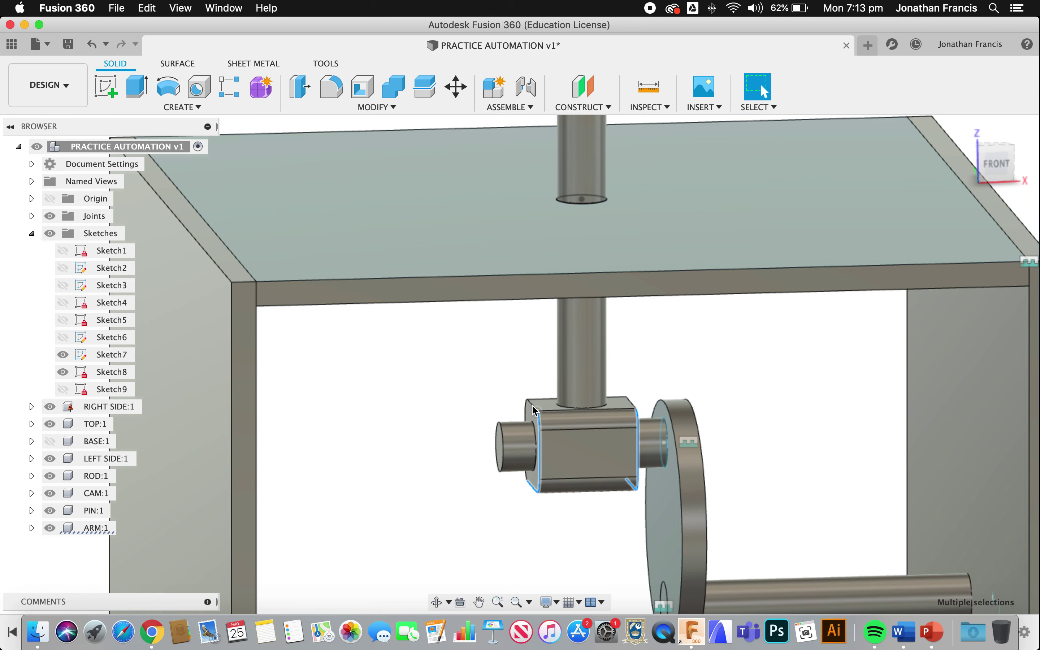
pyautogui.scroll(4, 532, 404)
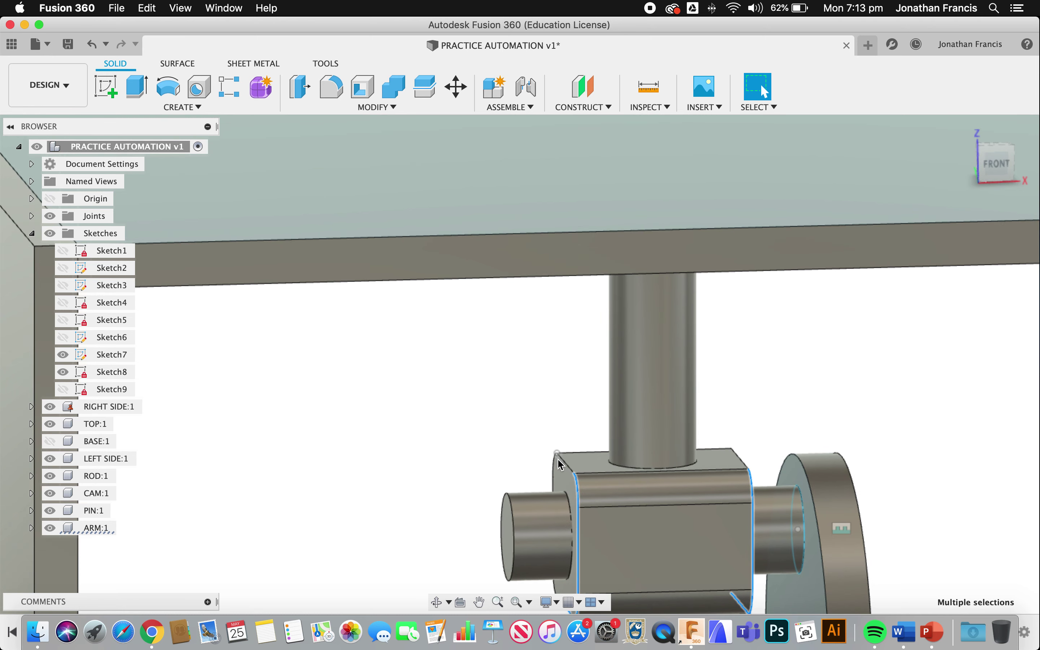
pyautogui.click(565, 464)
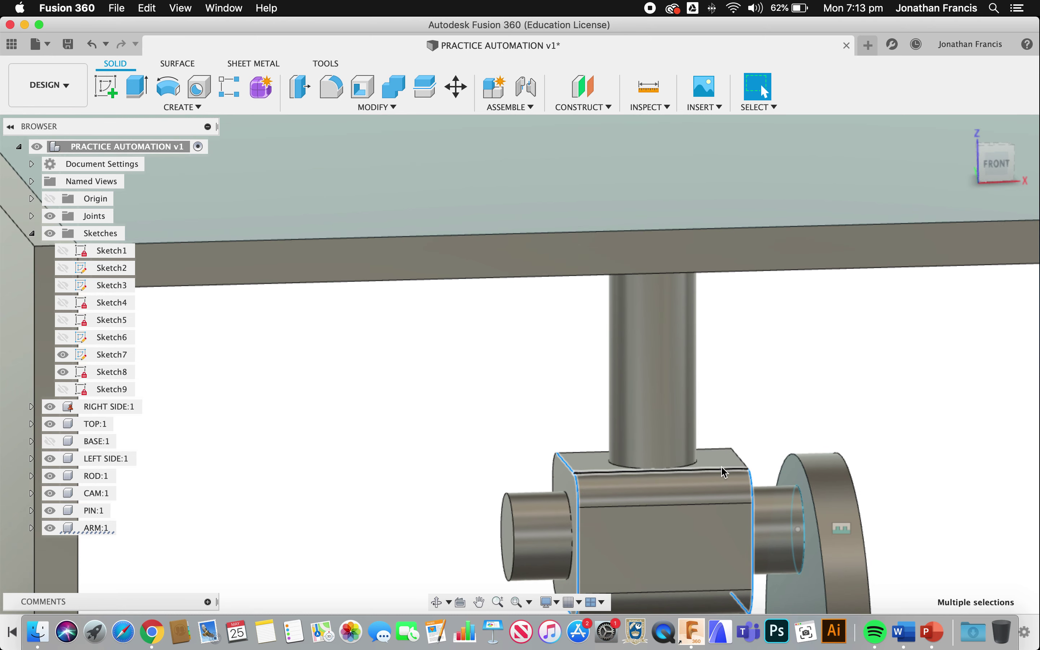
pyautogui.click(739, 461)
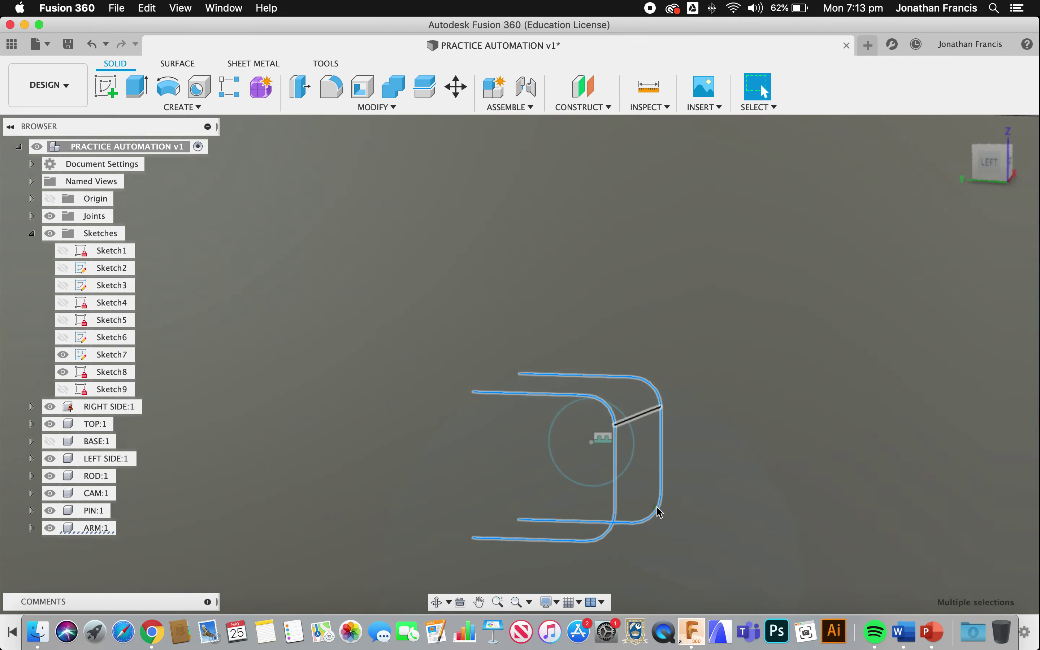
# - Add the remaining top and side edges and fillet all 16 at 2 mm
pyautogui.keyDown('shift'); pyautogui.hscroll(10, 660, 512); pyautogui.keyUp('shift')
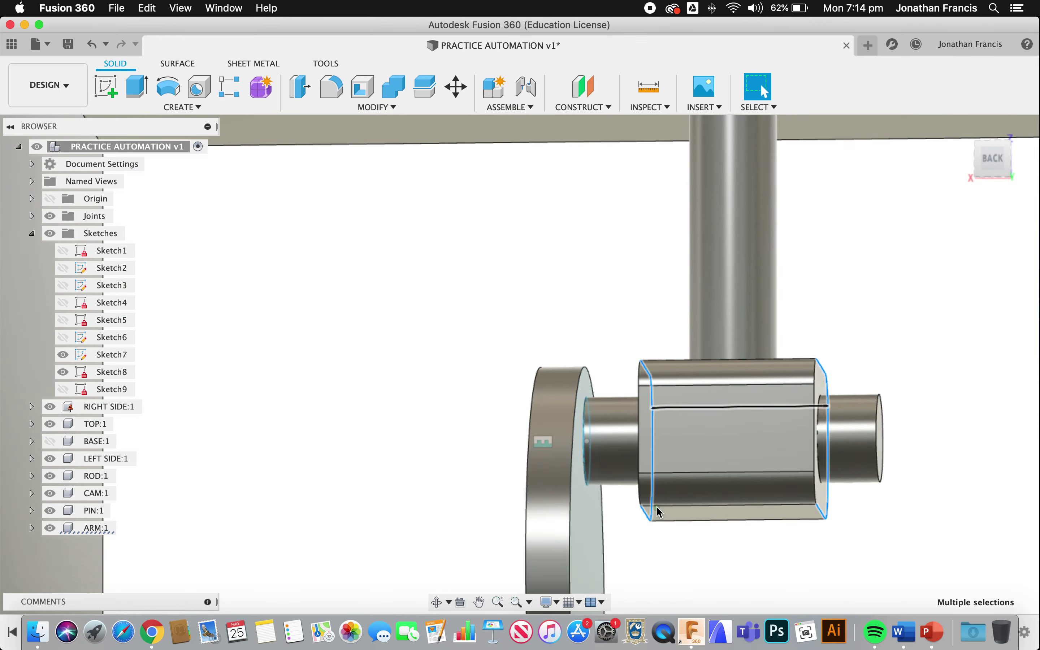
pyautogui.keyDown('shift'); pyautogui.hscroll(2, 659, 512); pyautogui.keyUp('shift')
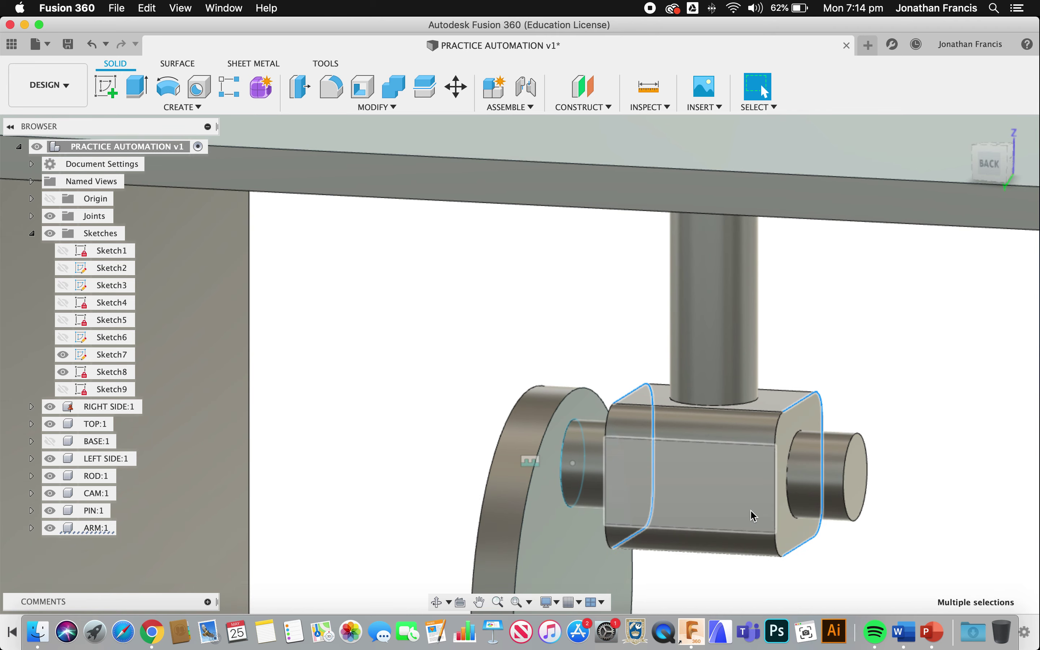
pyautogui.click(607, 428)
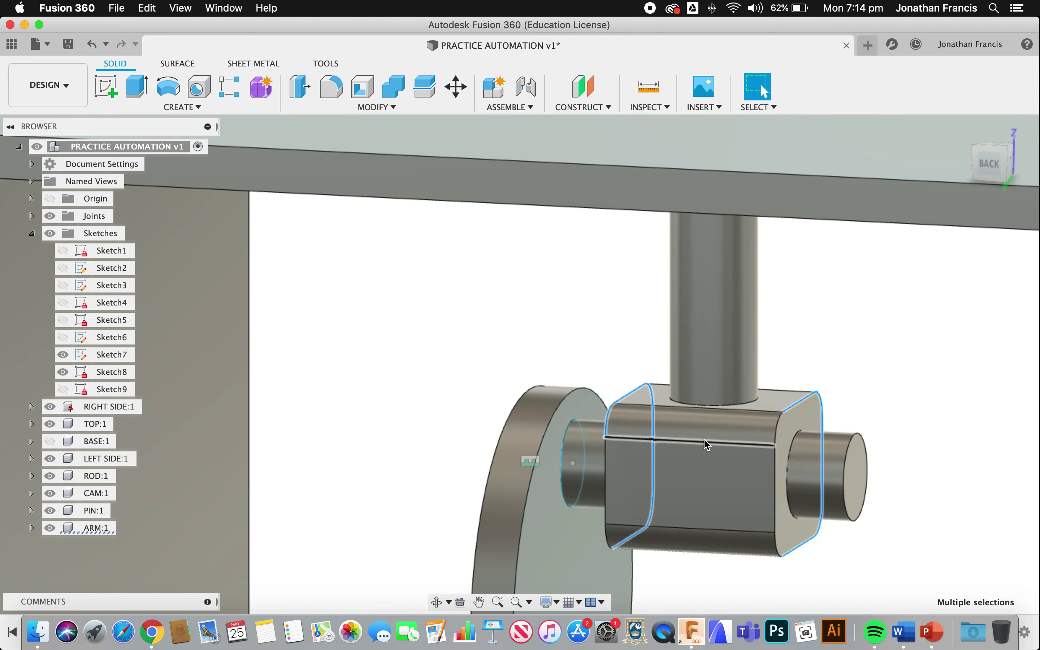
pyautogui.click(777, 430)
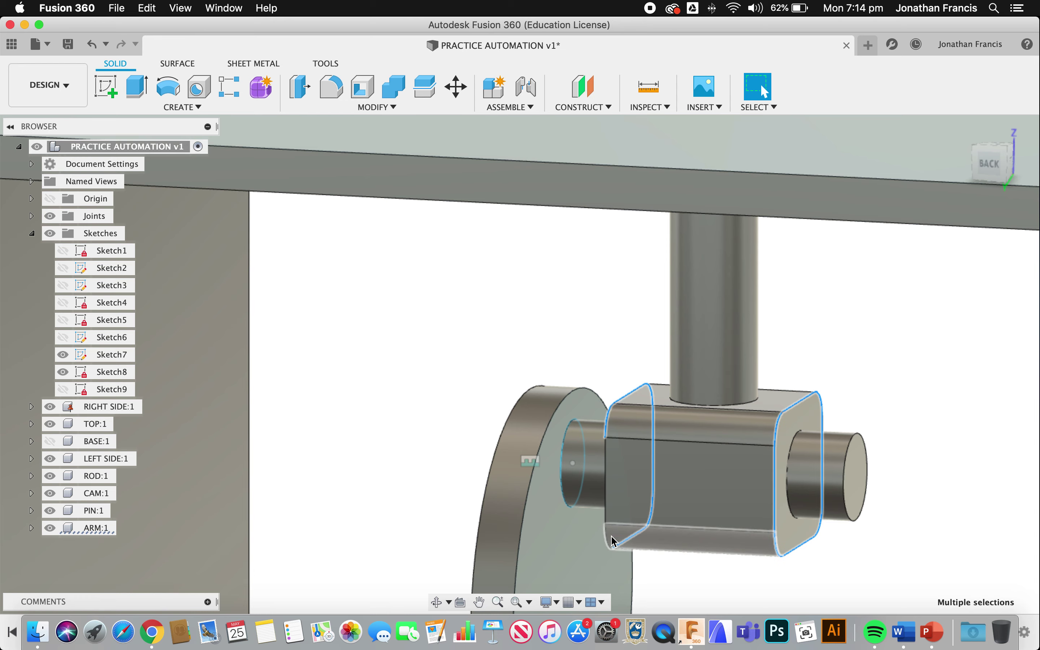
pyautogui.click(608, 522)
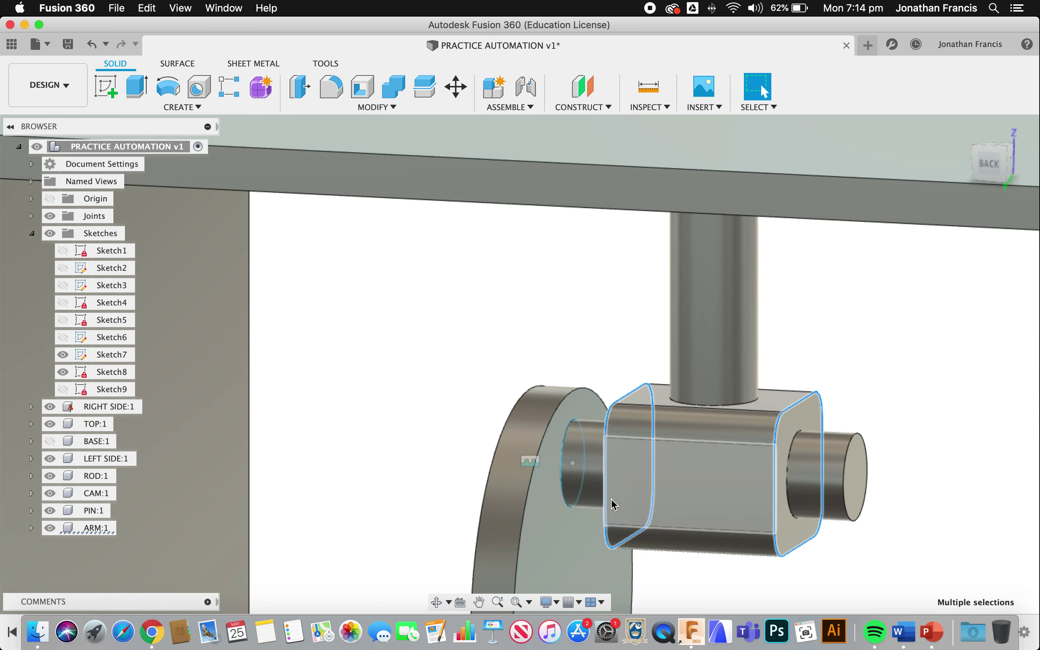
pyautogui.click(337, 89)
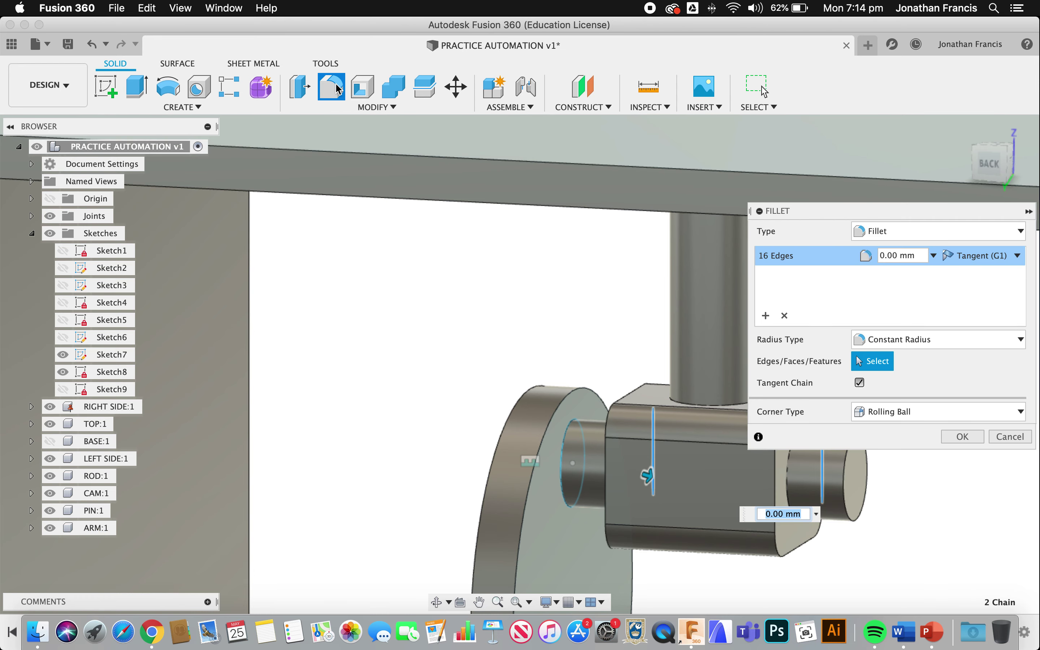
pyautogui.write('2')
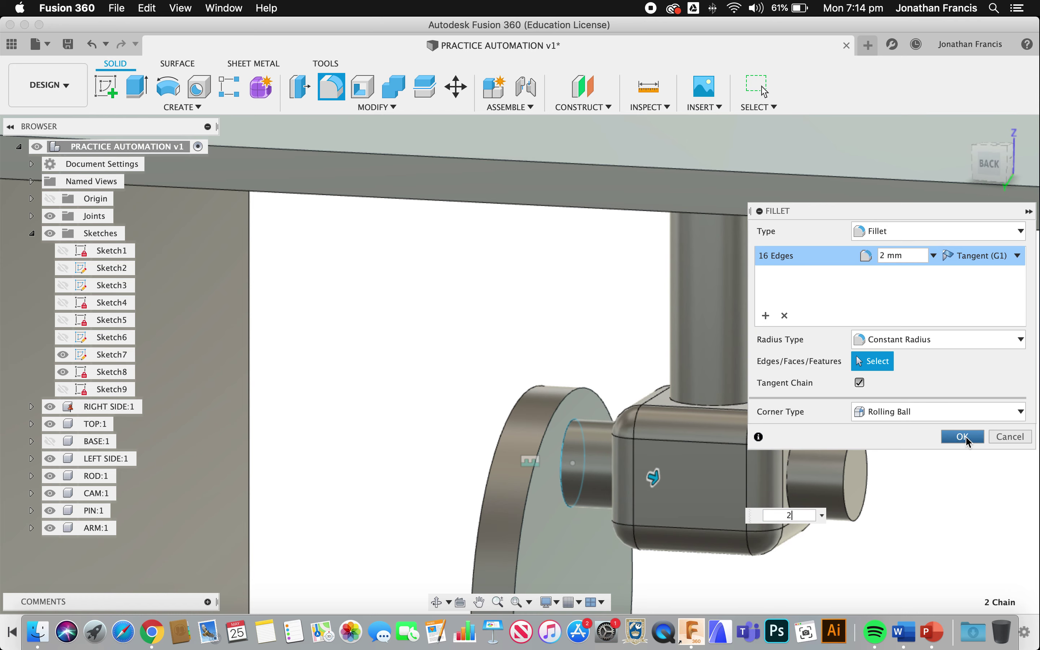
pyautogui.click(963, 437)
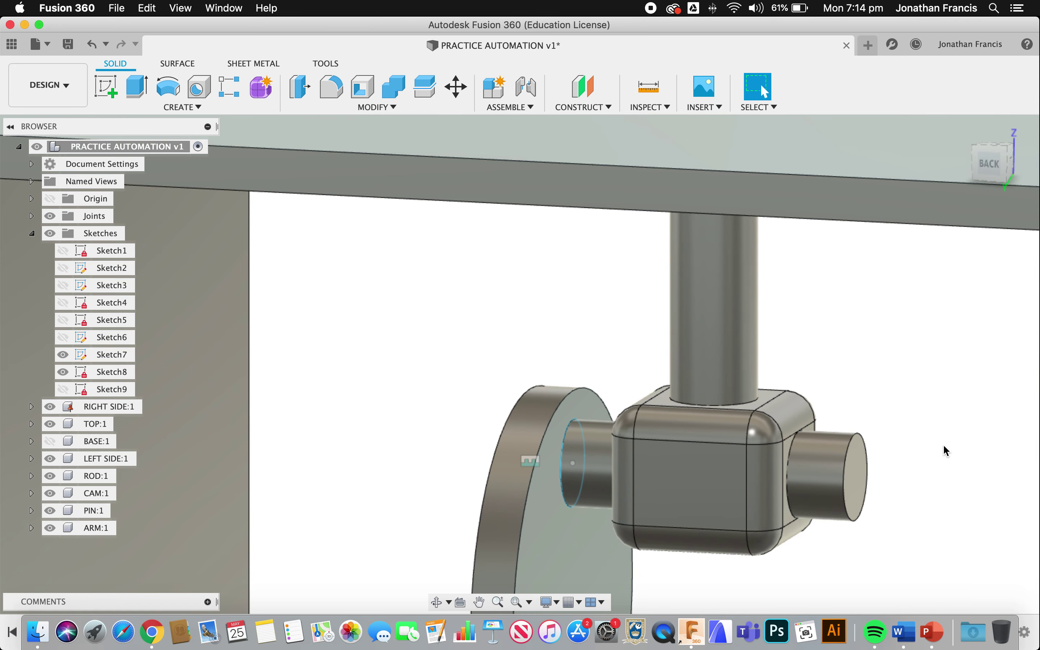
pyautogui.keyDown('shift'); pyautogui.moveTo(946, 412); pyautogui.dragTo(945, 420, button='middle'); pyautogui.keyUp('shift')
pyautogui.scroll(-10, 946, 420)
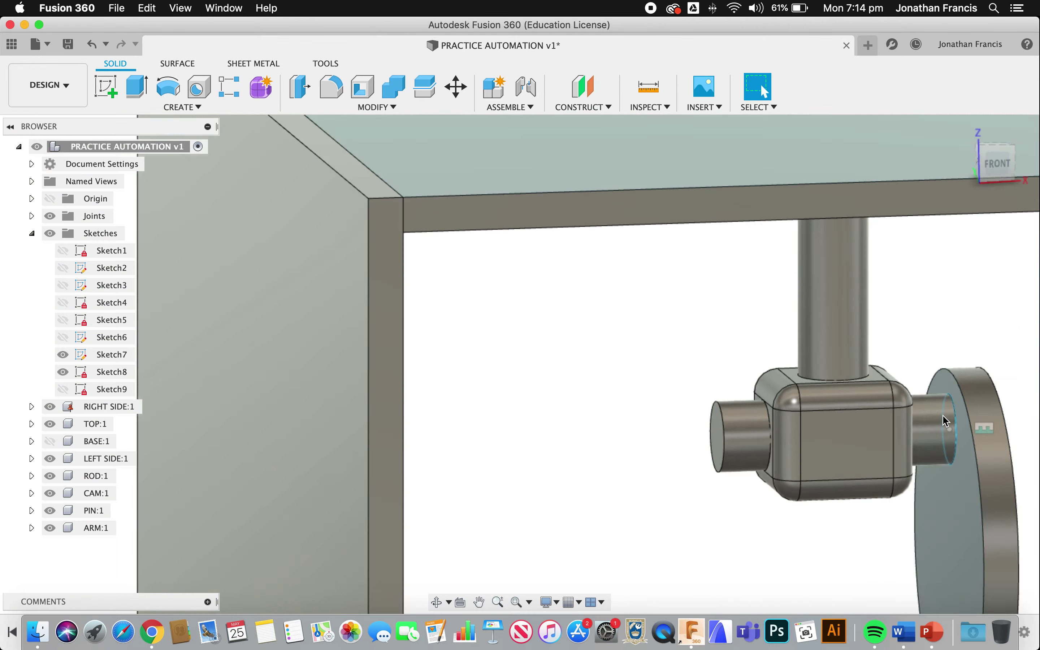
pyautogui.scroll(-5, 943, 416)
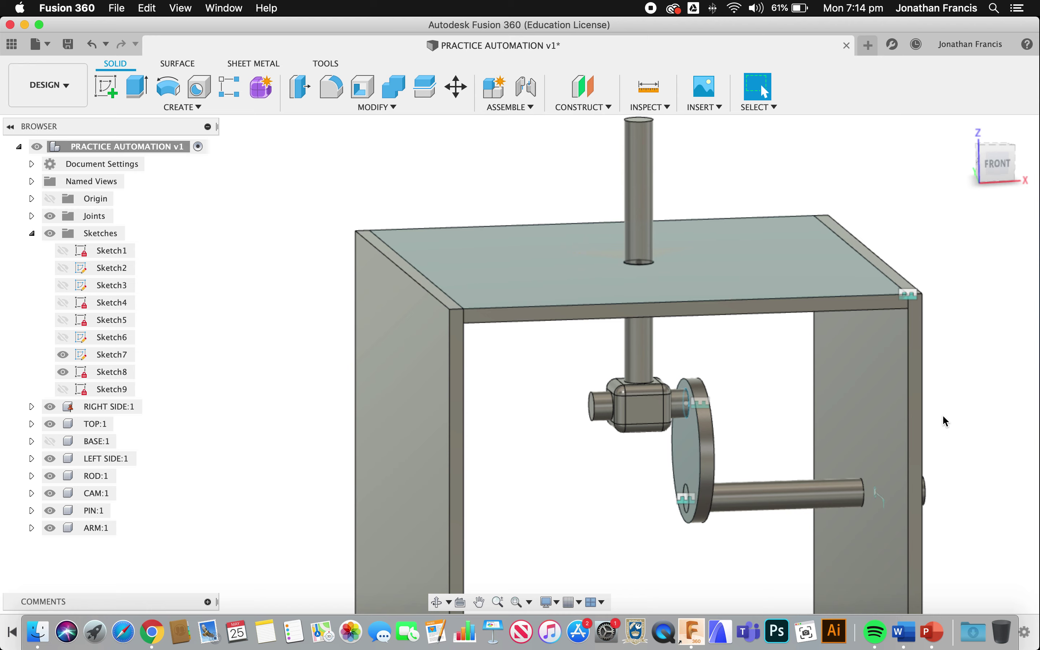
pyautogui.scroll(3, 943, 413)
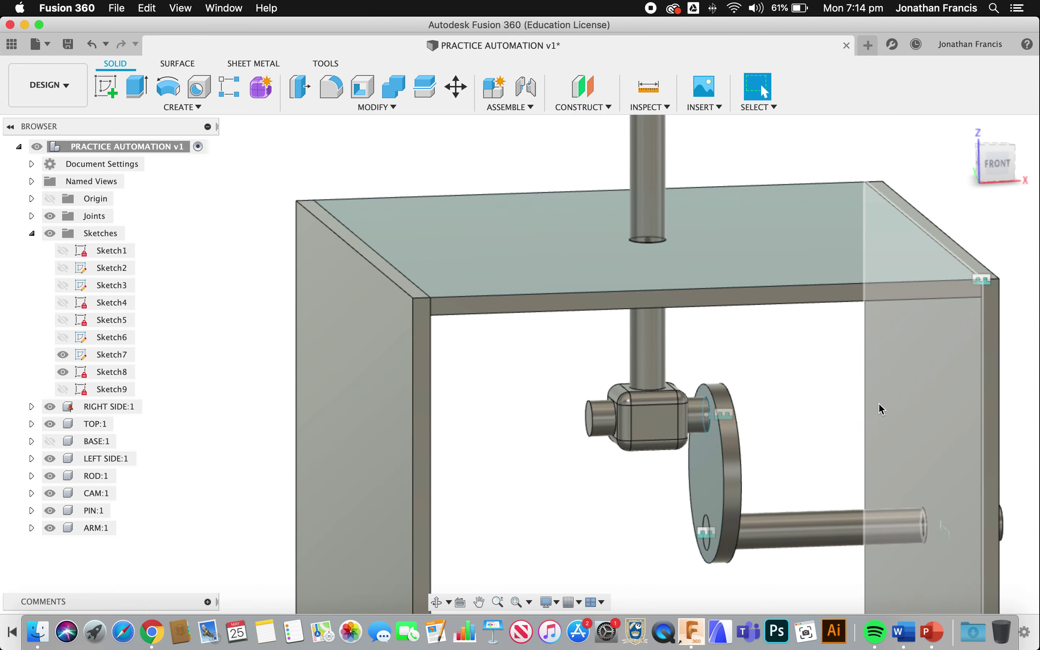
pyautogui.keyDown('shift'); pyautogui.scroll(5, 882, 408); pyautogui.keyUp('shift')
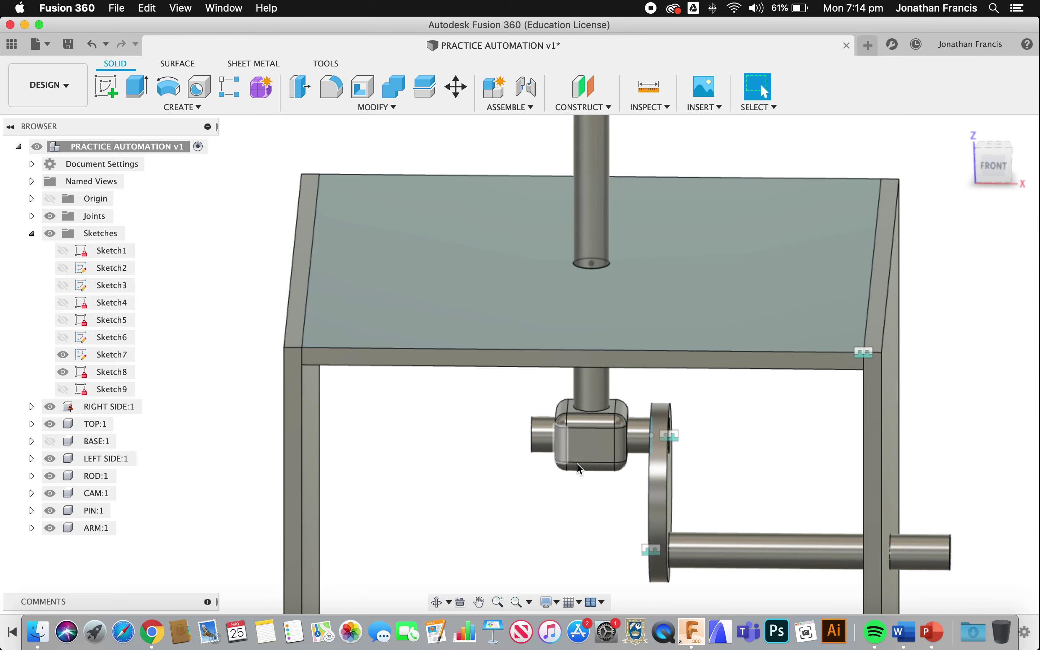
pyautogui.scroll(5, 548, 443)
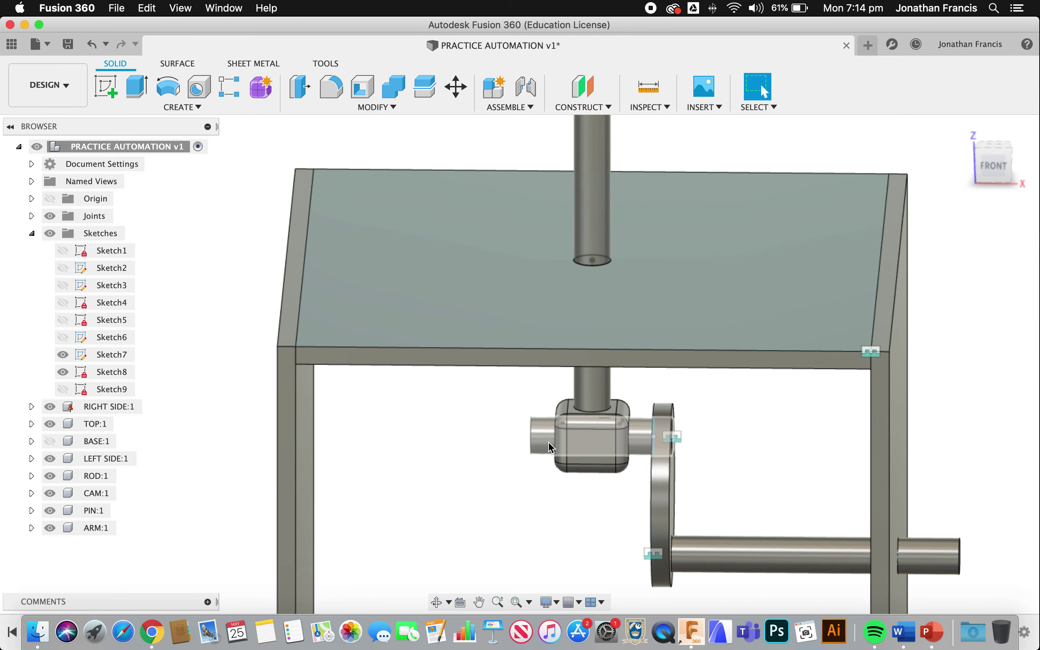
pyautogui.keyDown('shift'); pyautogui.scroll(-5, 548, 442); pyautogui.keyUp('shift')
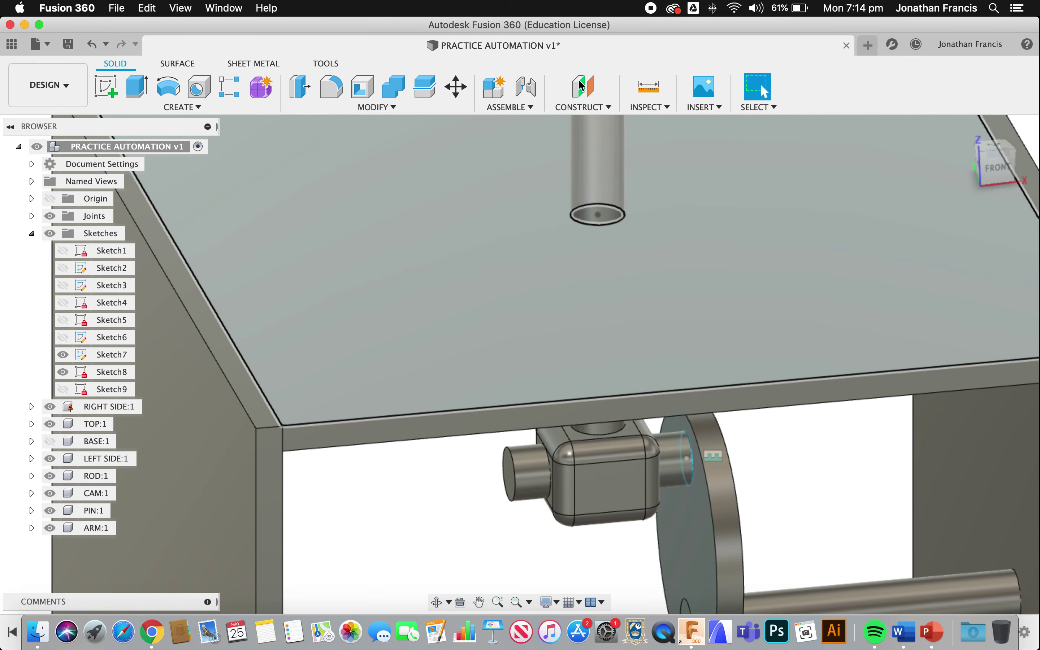
# - Measure the distance between the two circular rod-end edges (4.00 mm)
pyautogui.click(655, 91)
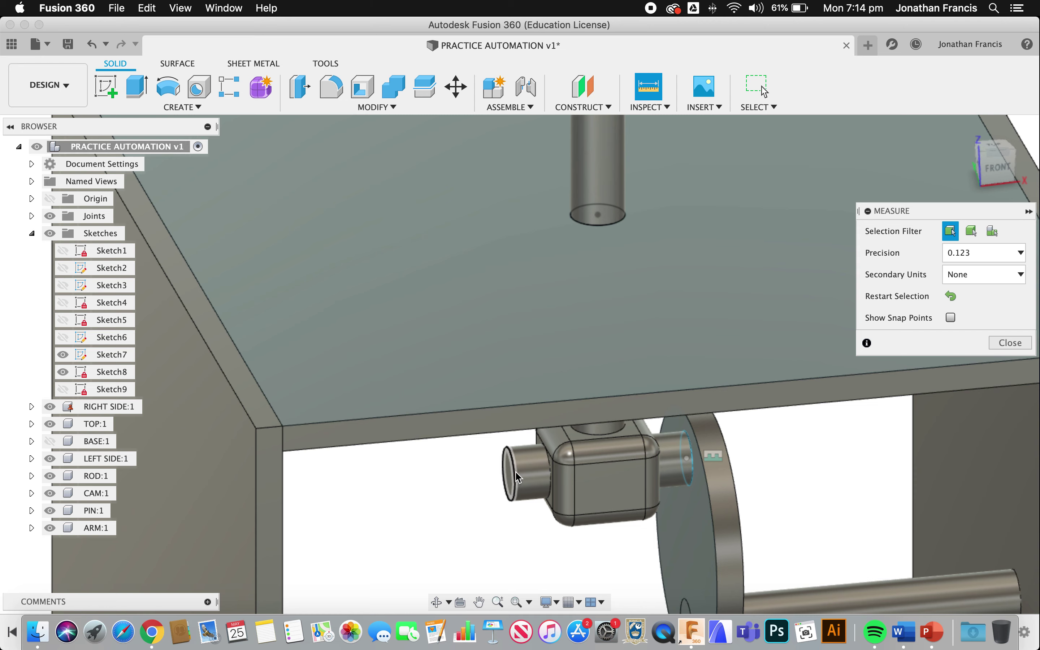
pyautogui.click(537, 471)
pyautogui.click(549, 469)
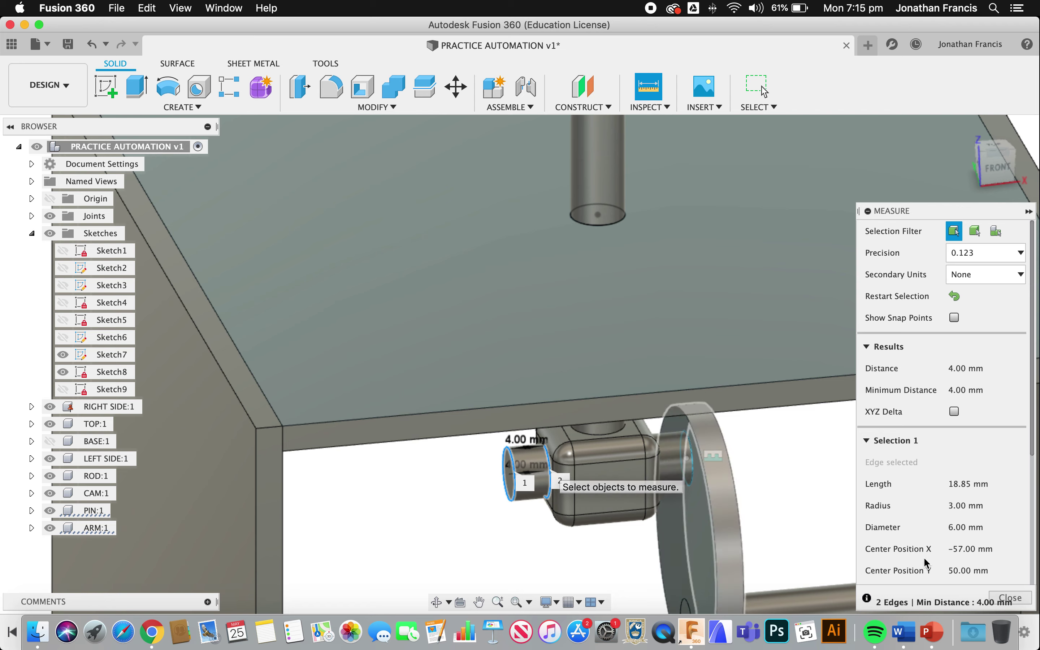
# - Clear the measurement and drag the arm down along its joint, below the pin
pyautogui.press('Escape')
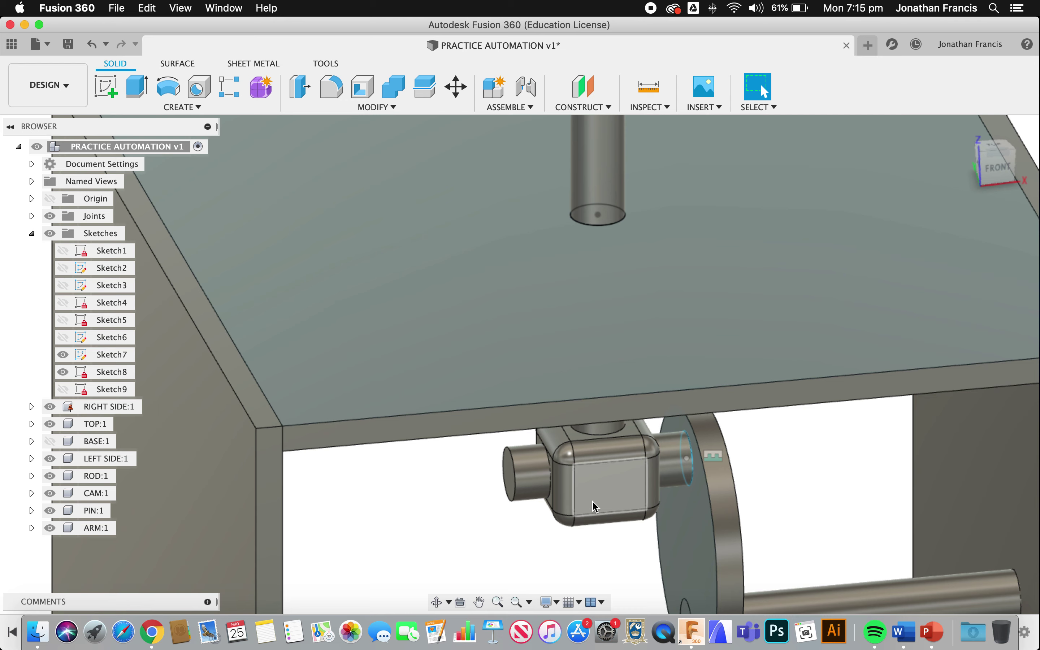
pyautogui.click(601, 483)
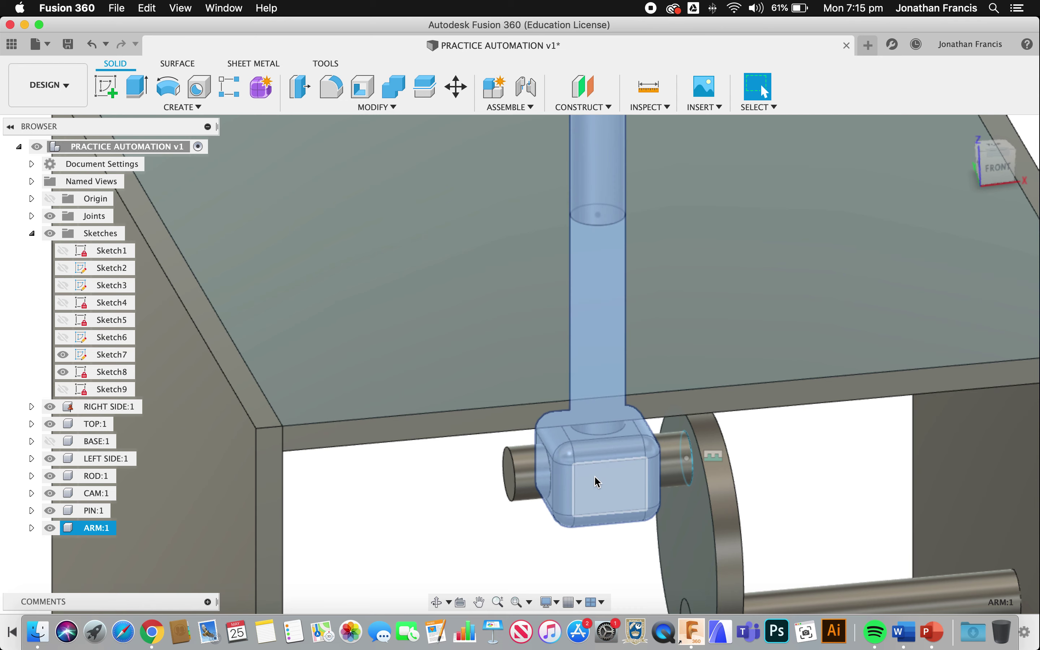
pyautogui.moveTo(599, 482); pyautogui.dragTo(572, 540)
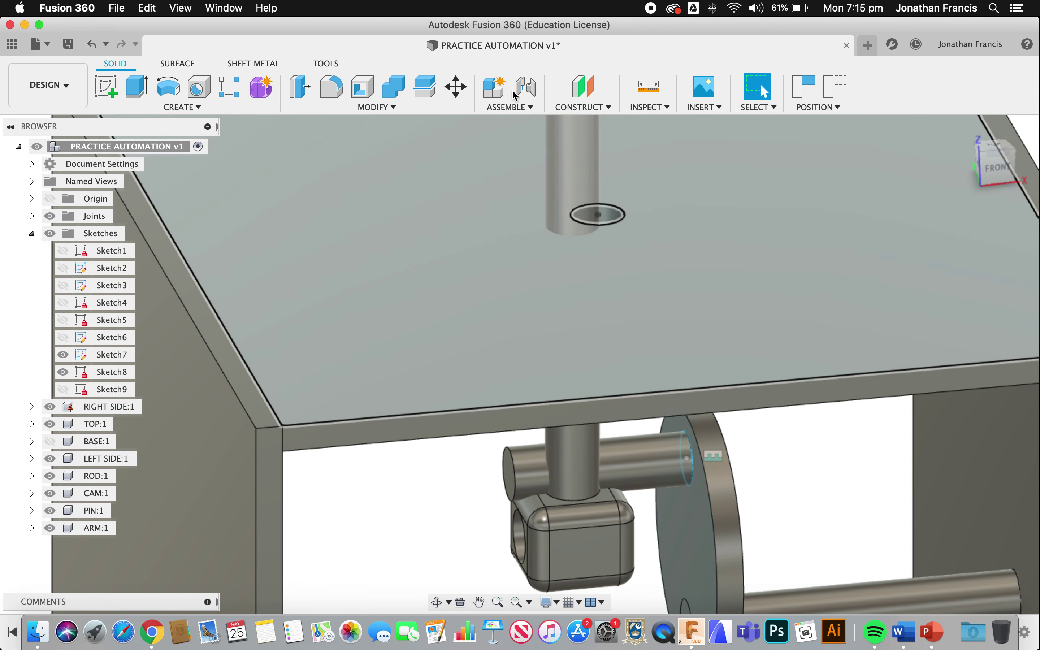
# - Start a joint that keeps the arm's moved position, linking the pin end to the arm's pin hole
pyautogui.click(525, 95)
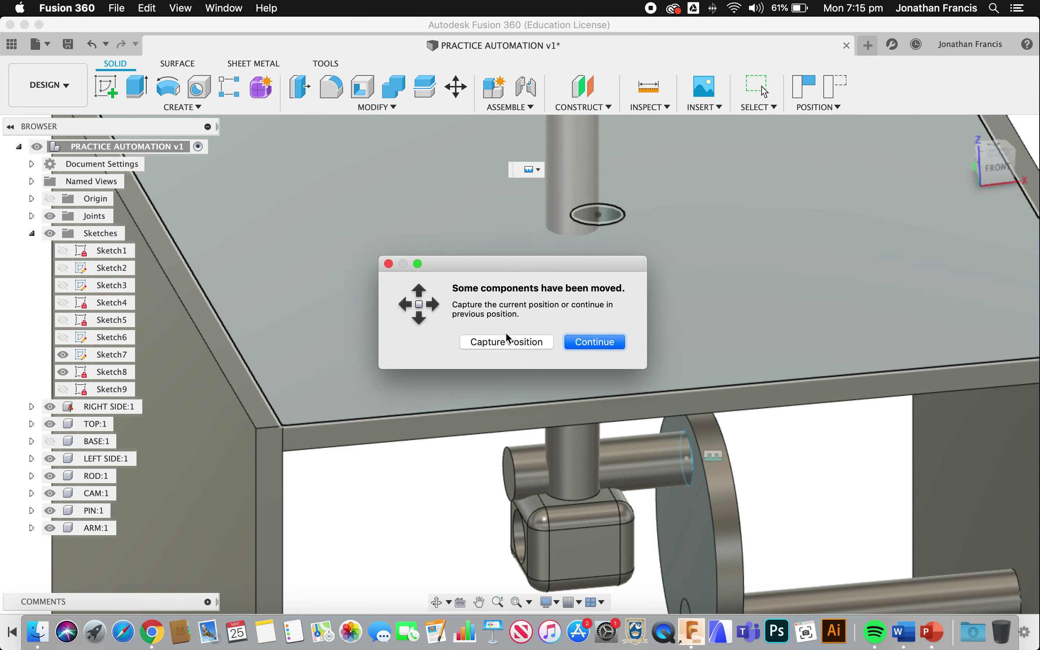
pyautogui.click(508, 342)
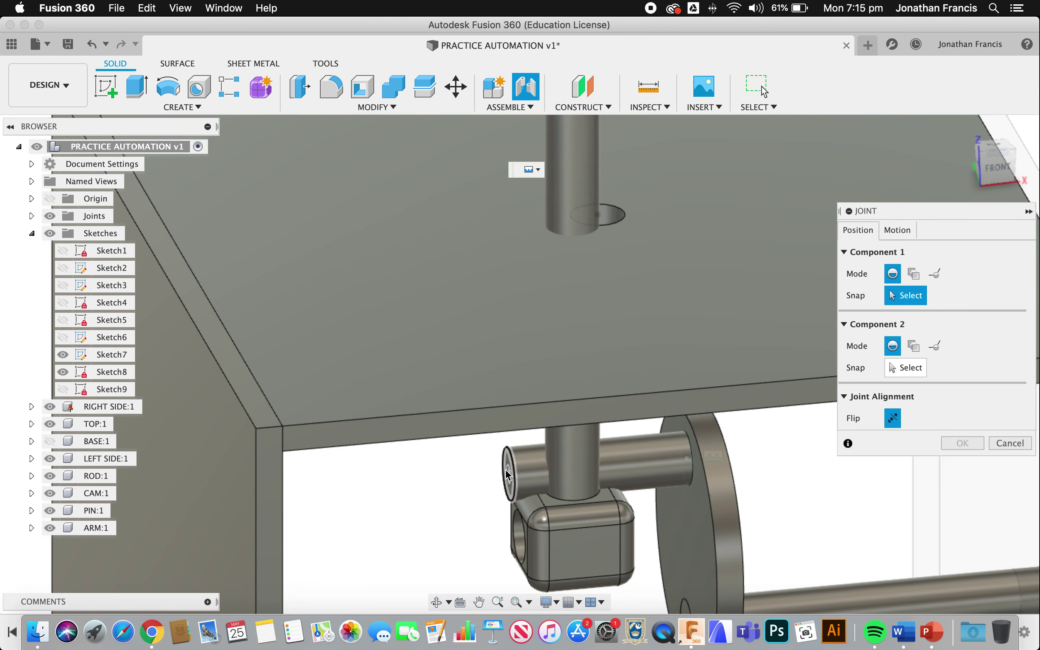
pyautogui.click(508, 468)
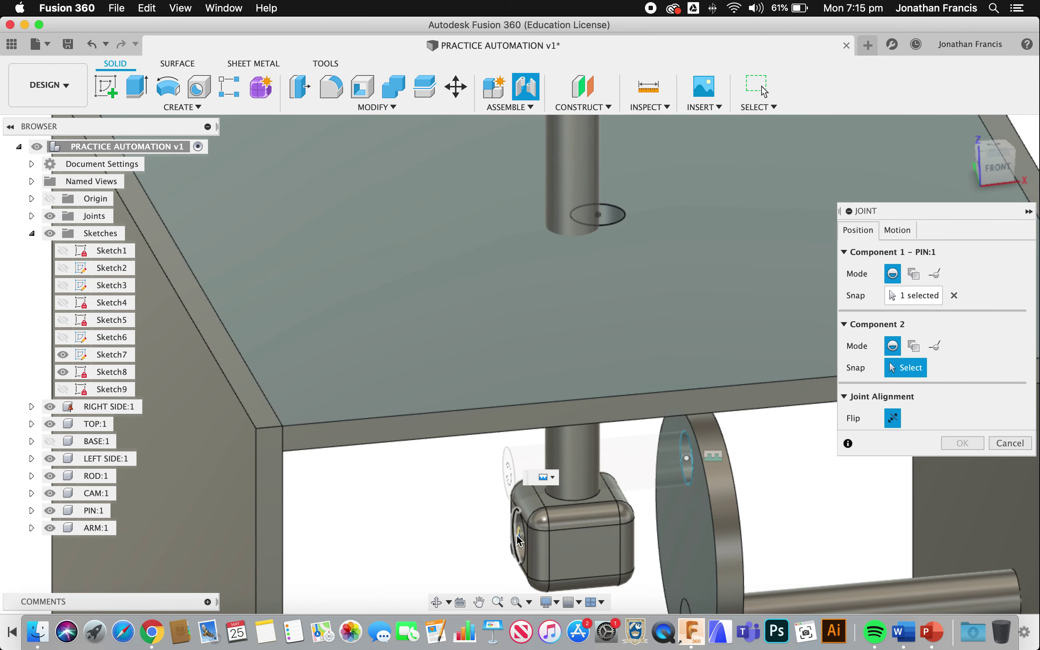
pyautogui.scroll(2, 521, 542)
pyautogui.keyDown('shift'); pyautogui.hscroll(-5, 520, 543); pyautogui.keyUp('shift')
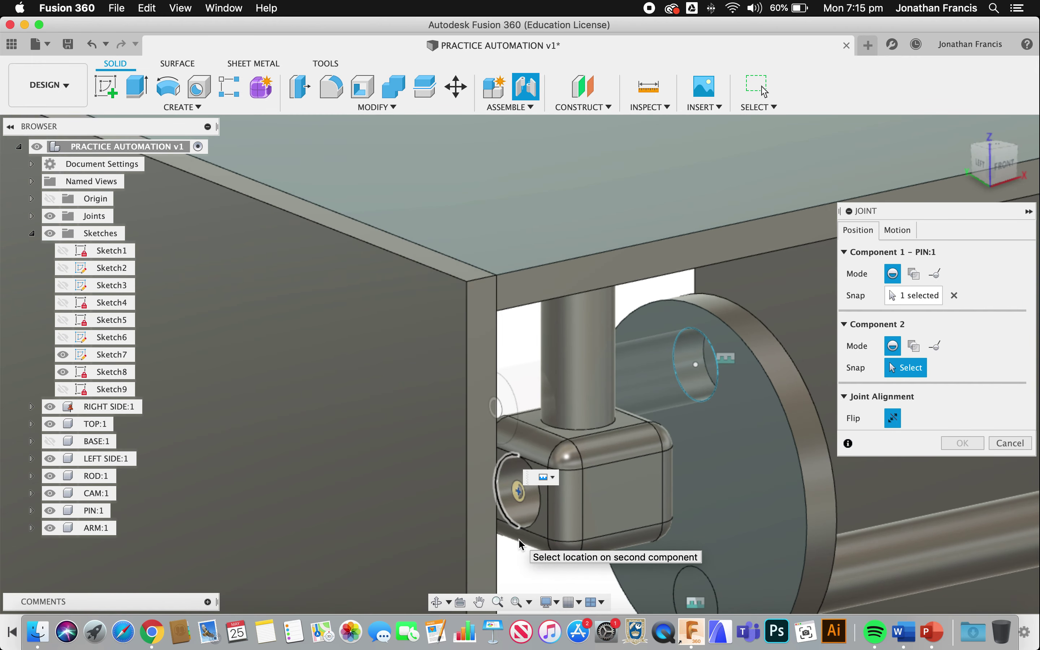
pyautogui.click(519, 494)
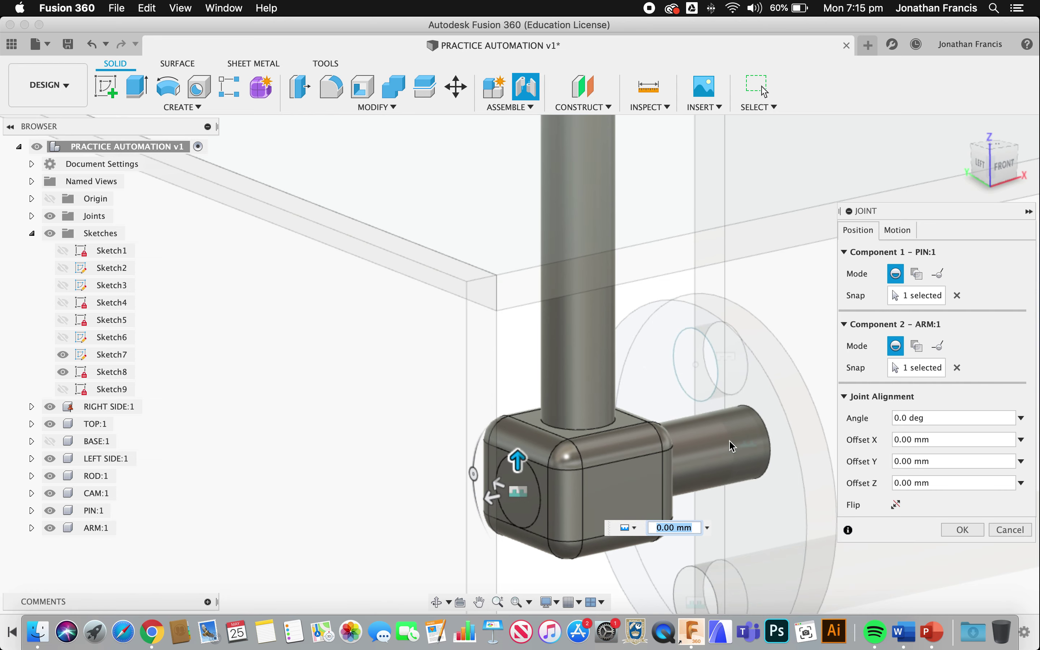
# - Offset the joint 4 mm along Z, make it Revolute, and create it
pyautogui.moveTo(494, 501); pyautogui.dragTo(457, 505)
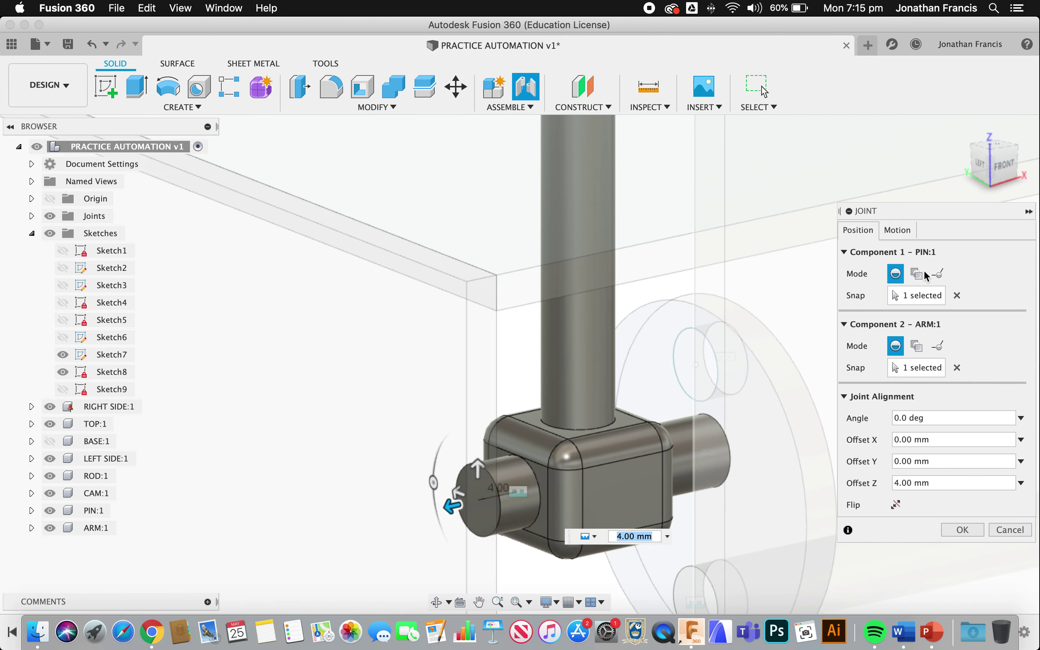
pyautogui.click(900, 230)
pyautogui.click(917, 252)
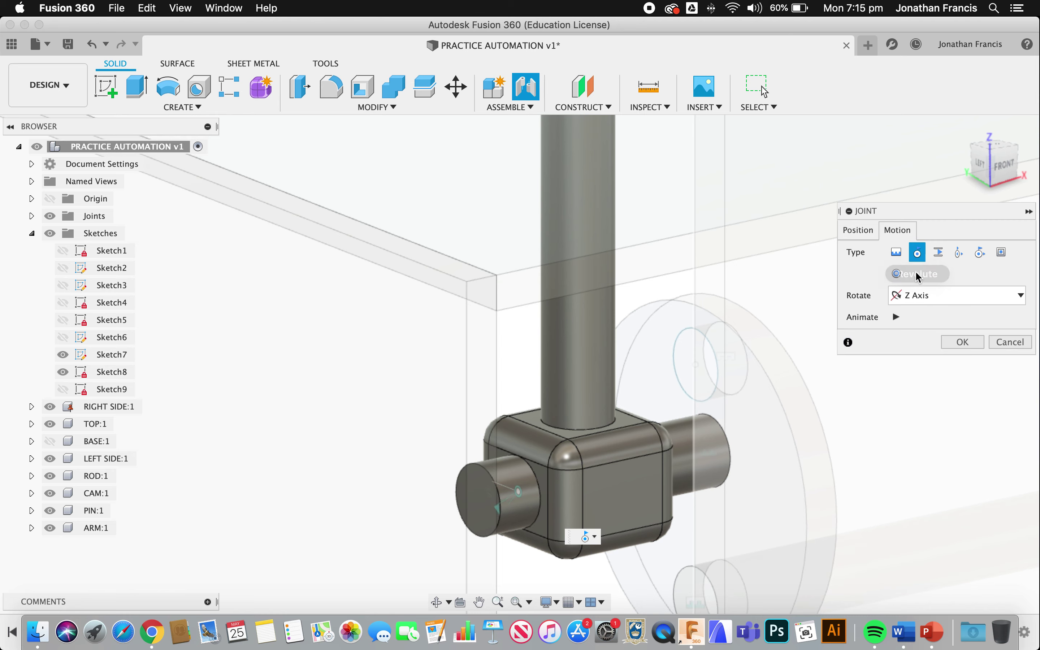
pyautogui.click(967, 343)
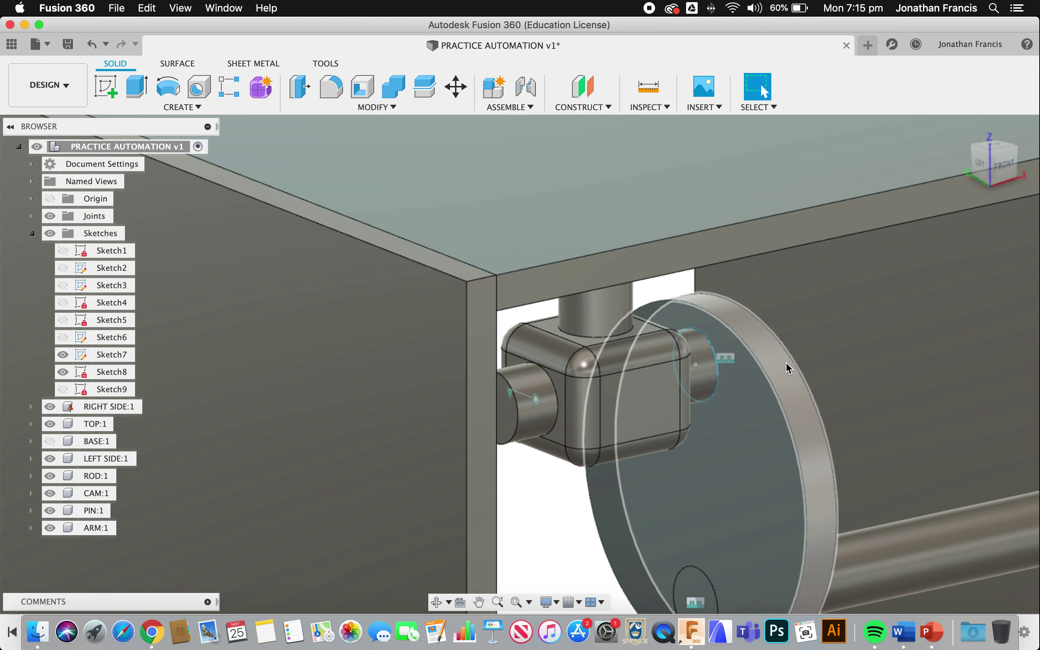
pyautogui.scroll(5, 787, 364)
pyautogui.scroll(5, 789, 368)
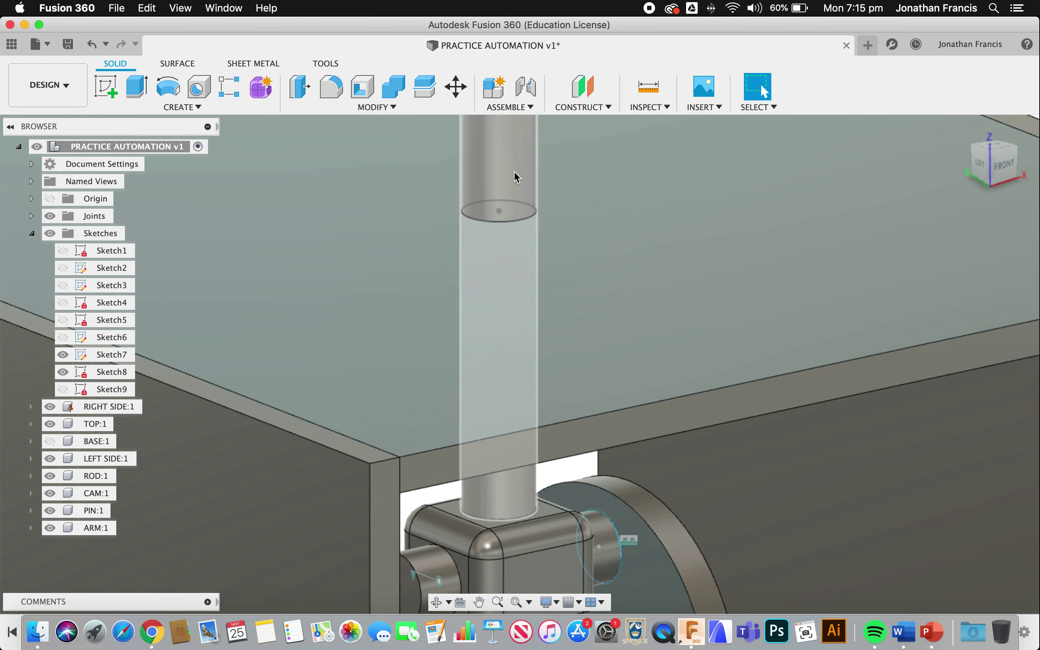
pyautogui.scroll(5, 521, 234)
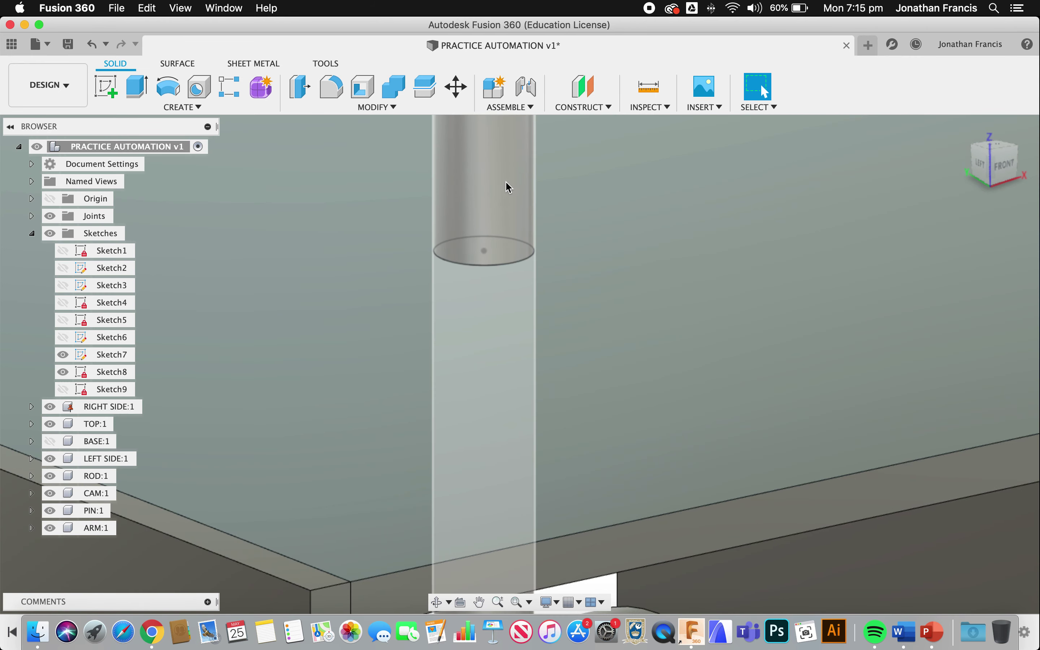
pyautogui.click(526, 87)
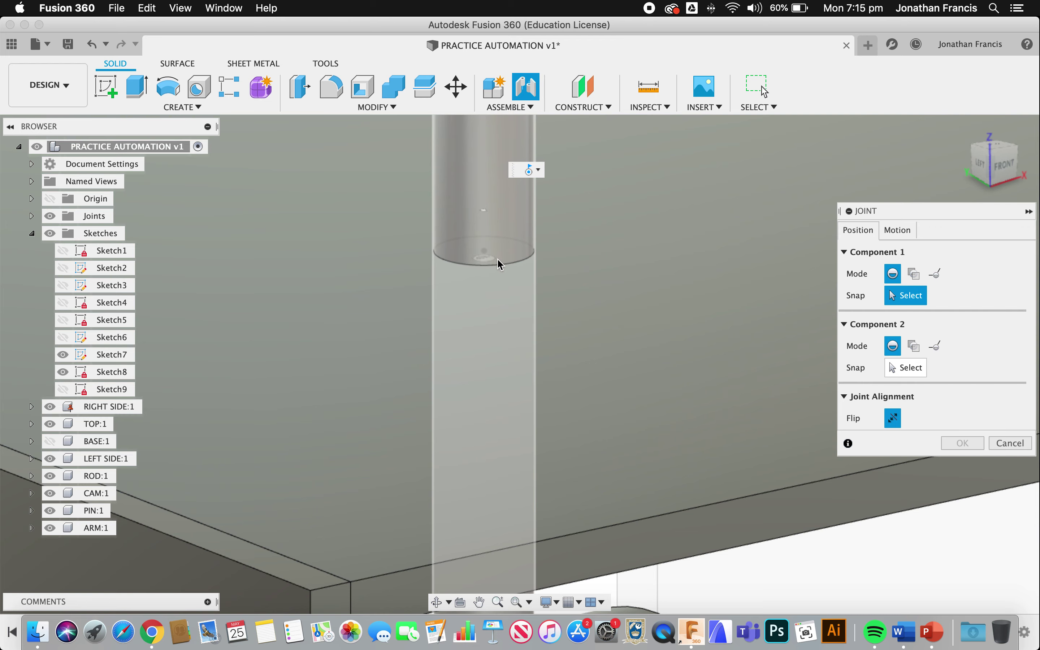
pyautogui.scroll(5, 493, 259)
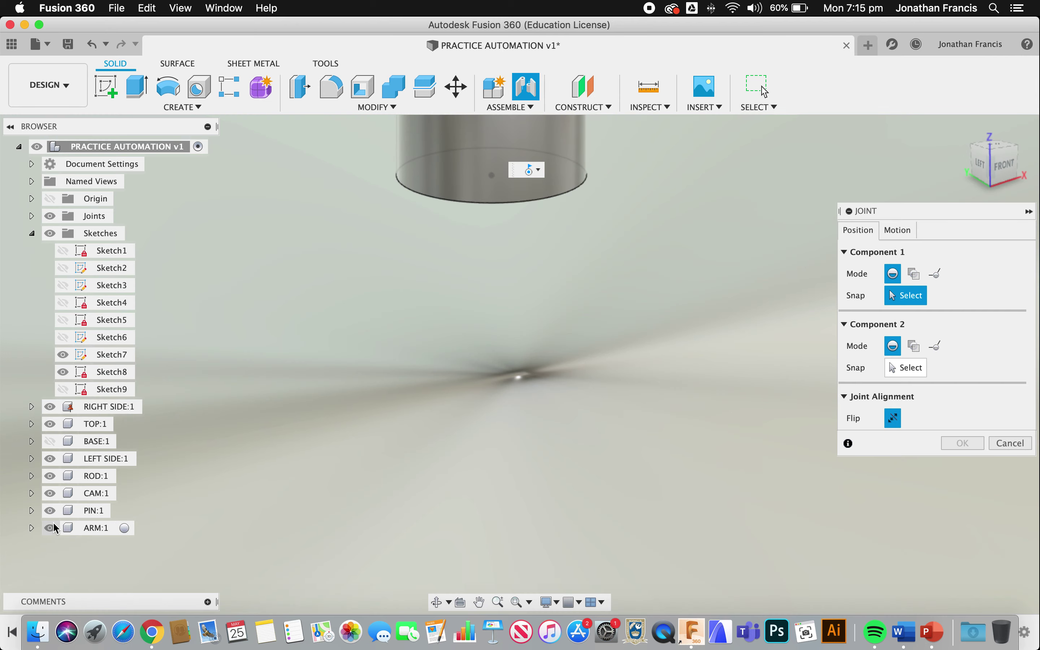
pyautogui.click(51, 529)
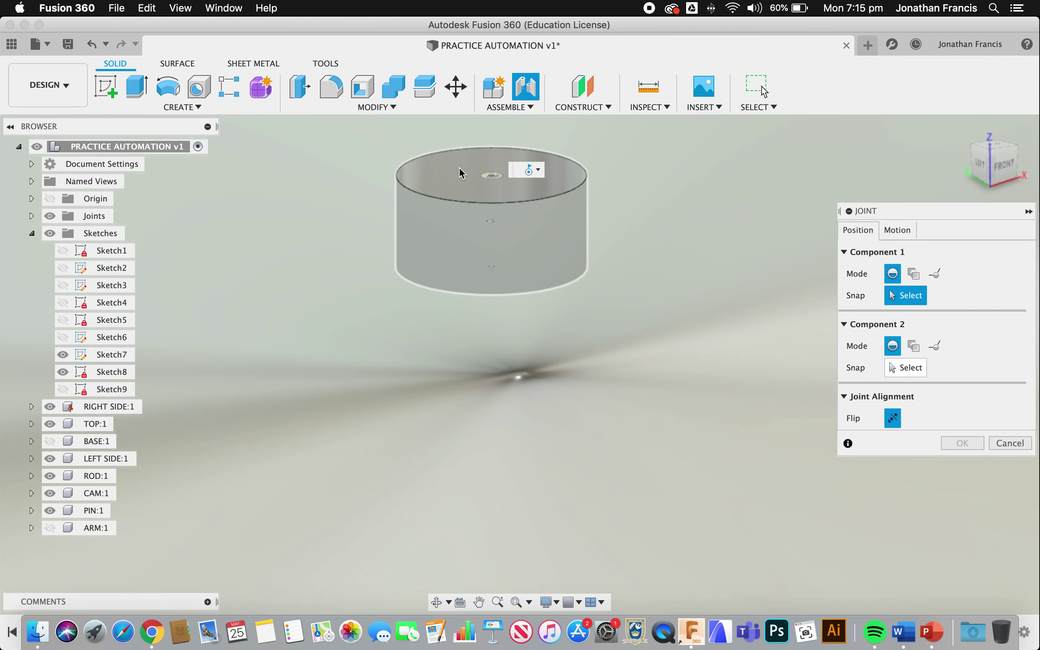
pyautogui.click(459, 167)
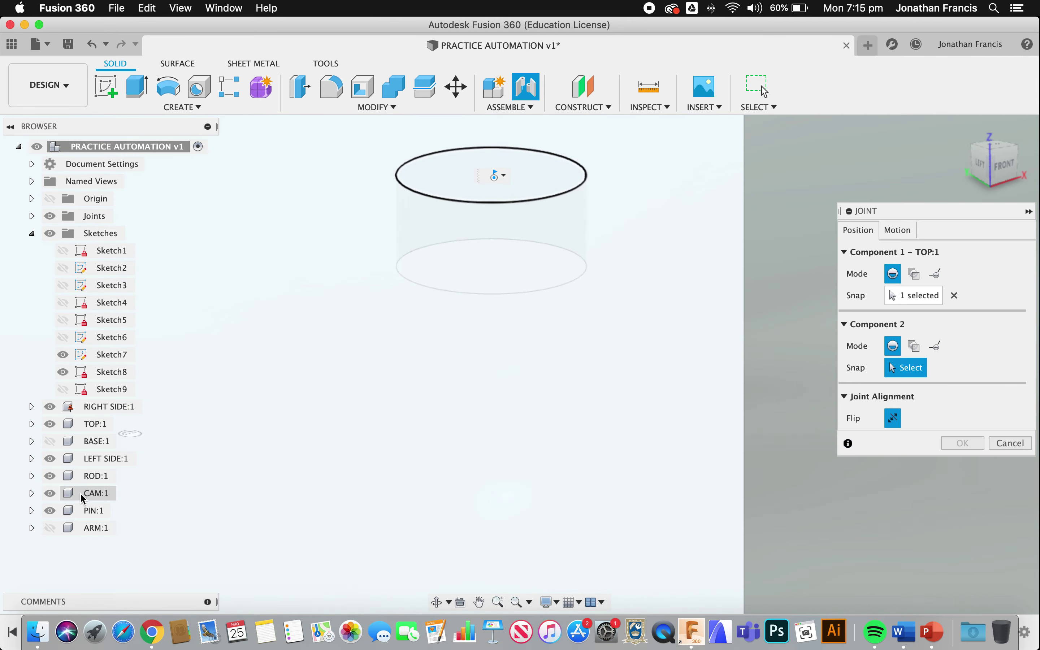
pyautogui.click(51, 532)
pyautogui.click(561, 151)
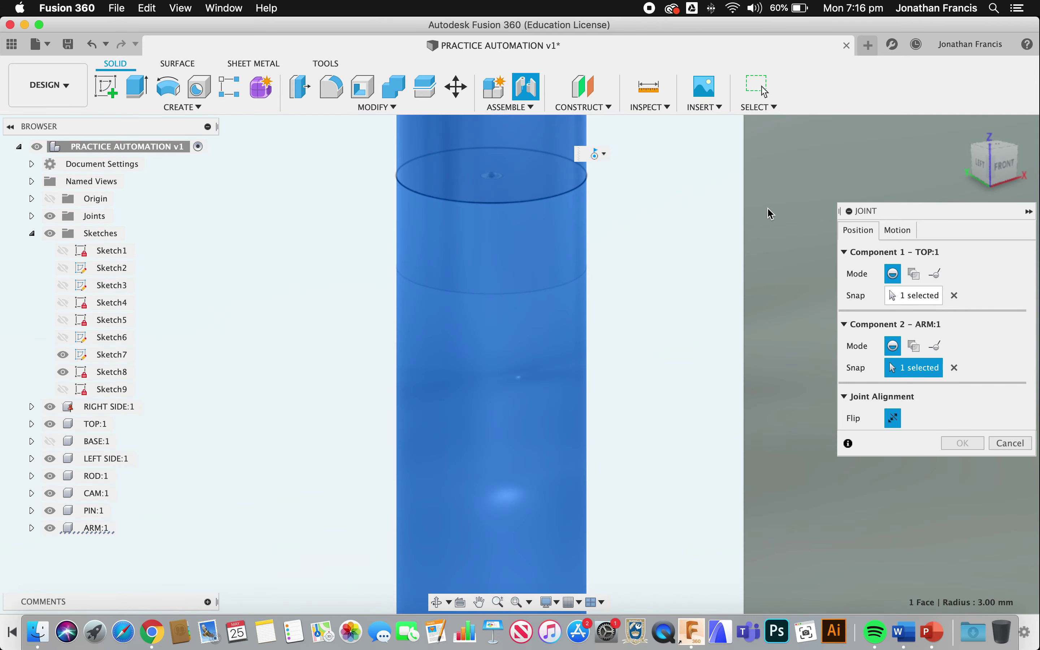
pyautogui.click(904, 232)
pyautogui.click(936, 253)
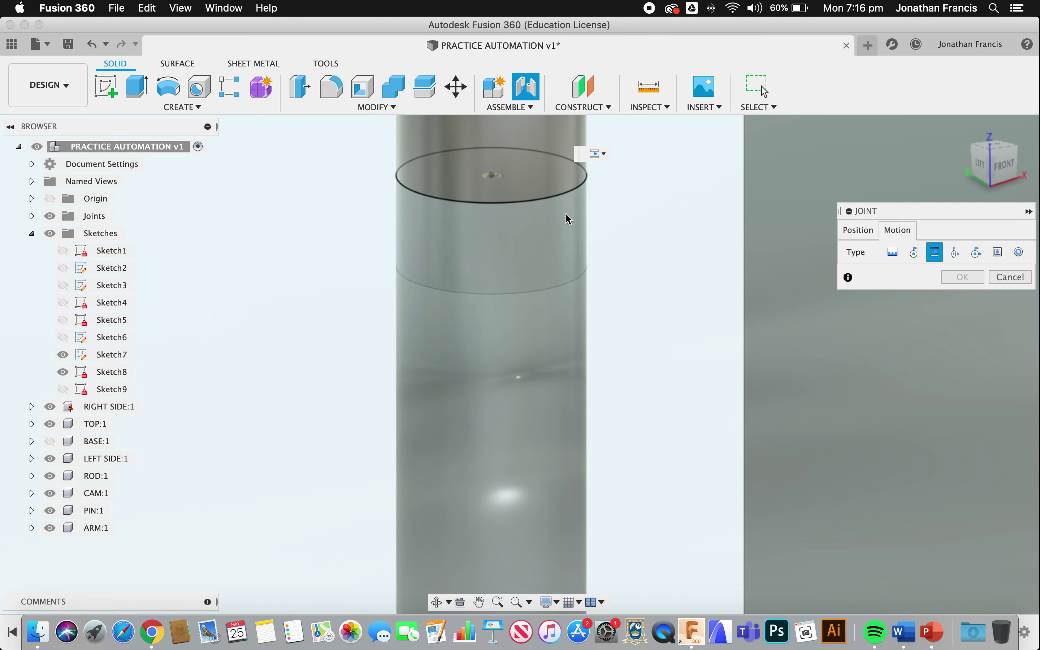
pyautogui.click(604, 155)
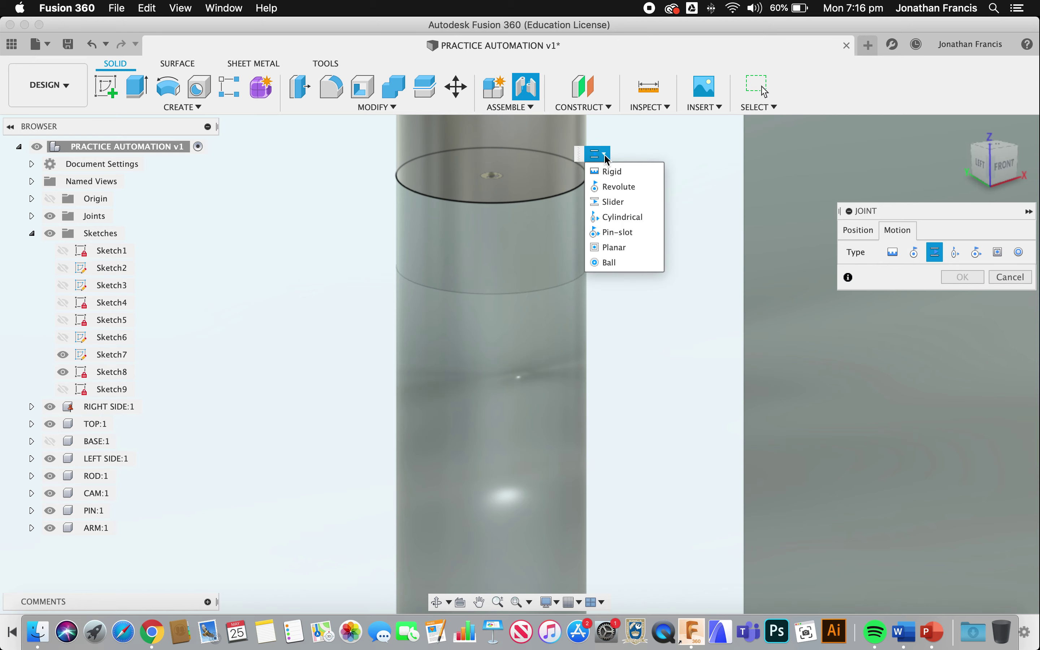
pyautogui.click(610, 202)
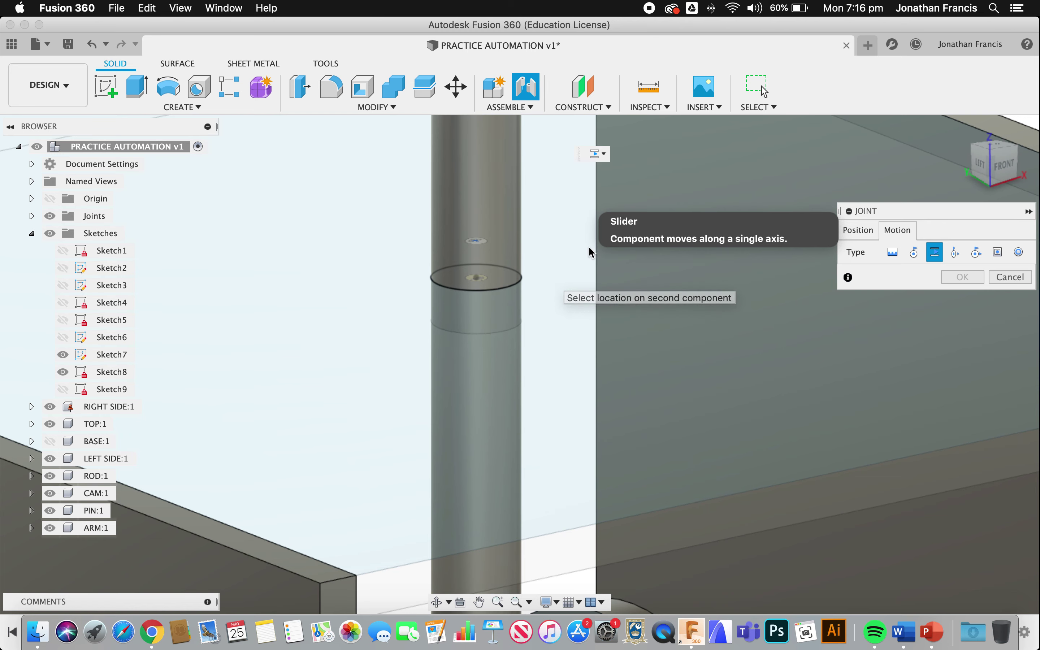
pyautogui.click(1011, 277)
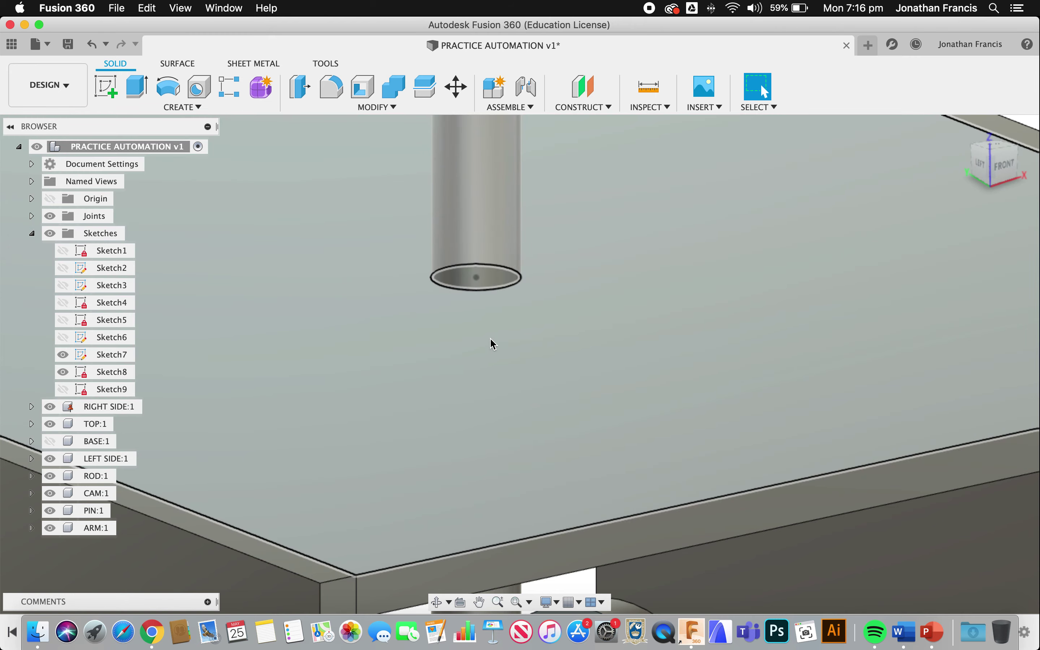
# - Hide ARM:1 to expose the top-plate hole and begin a new joint there
pyautogui.scroll(-5, 493, 343)
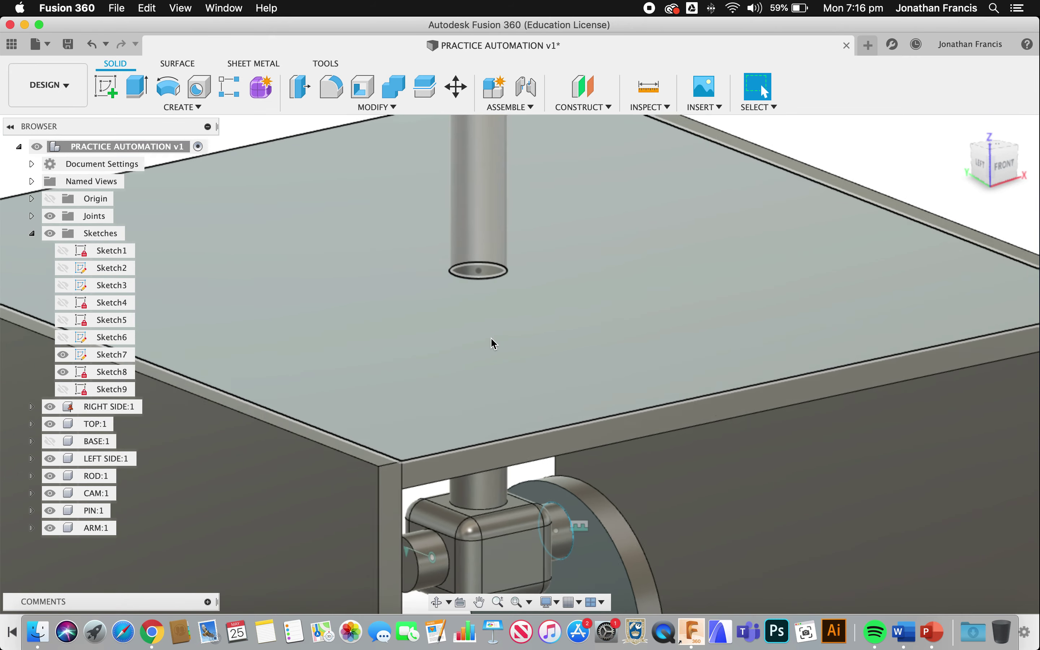
pyautogui.scroll(-2, 491, 338)
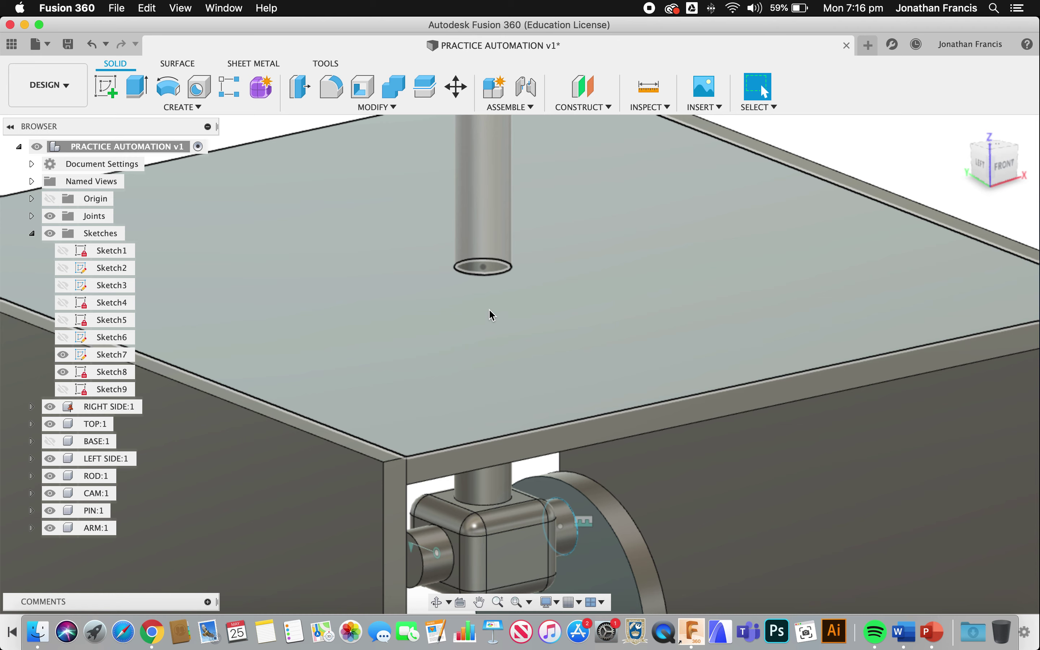
pyautogui.click(490, 251)
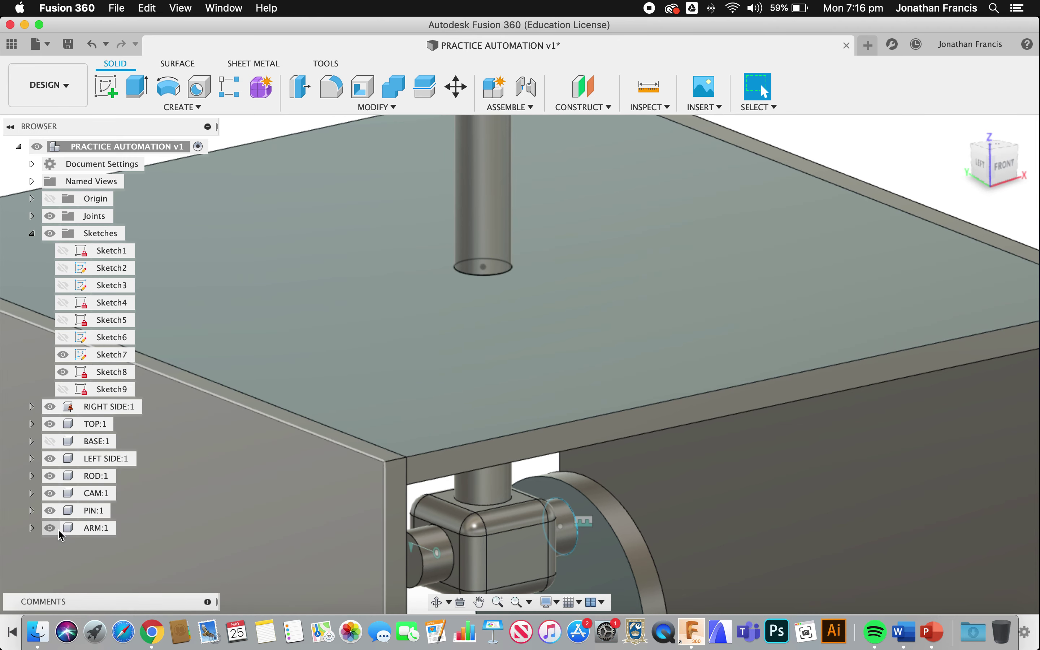
pyautogui.click(50, 528)
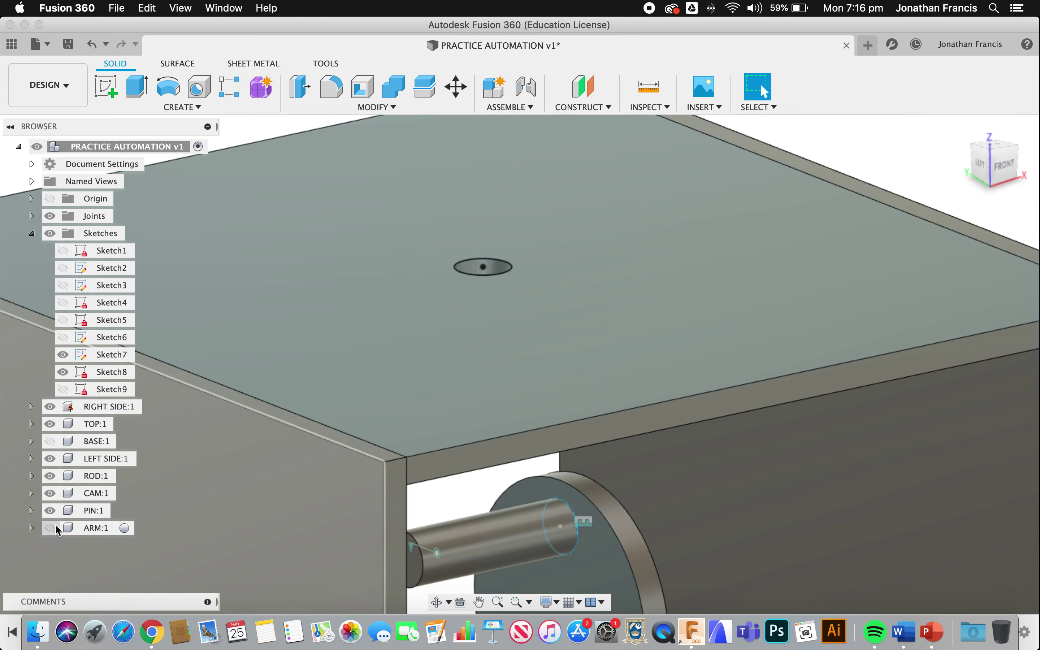
pyautogui.keyDown('shift'); pyautogui.scroll(5, 533, 270); pyautogui.keyUp('shift')
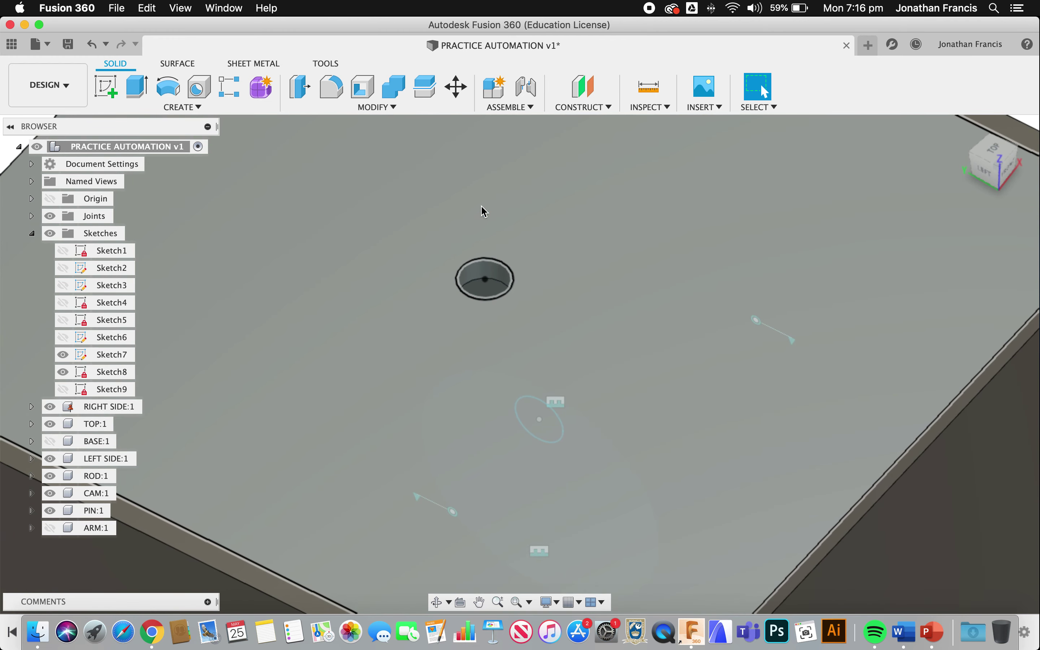
pyautogui.click(525, 86)
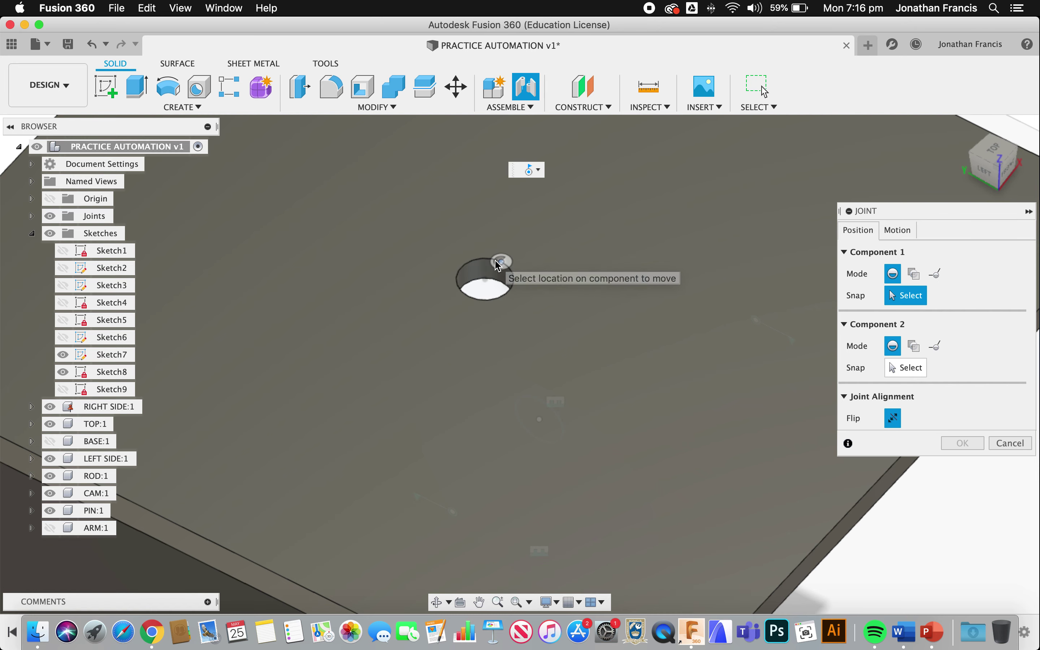
# - Create a Z-axis Slider joint from the top-plate hole to the arm rod's top point
pyautogui.click(498, 267)
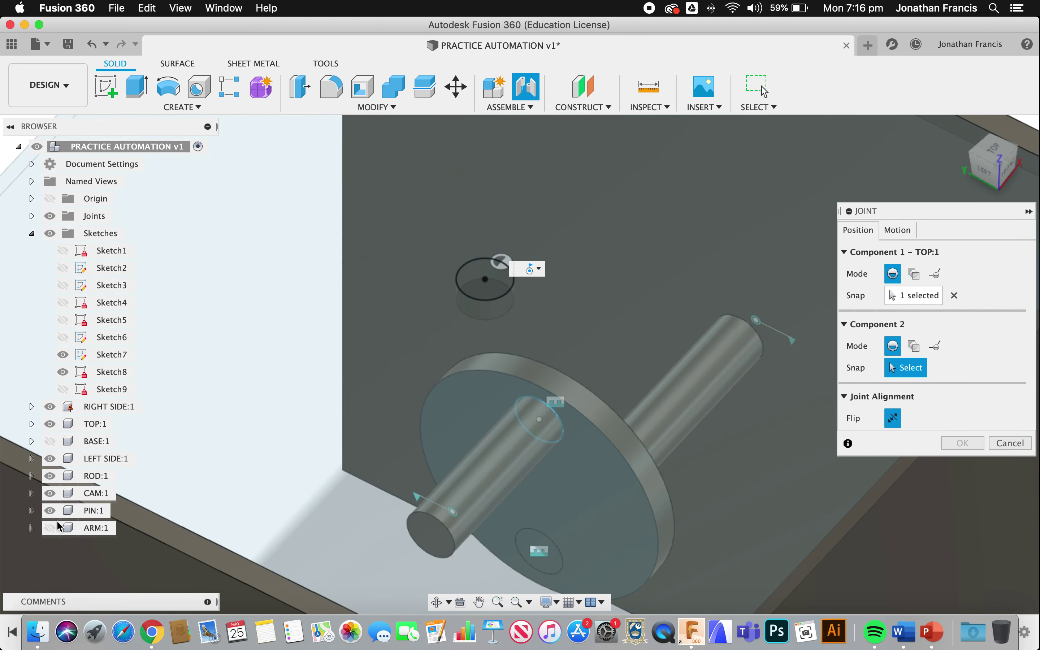
pyautogui.click(50, 528)
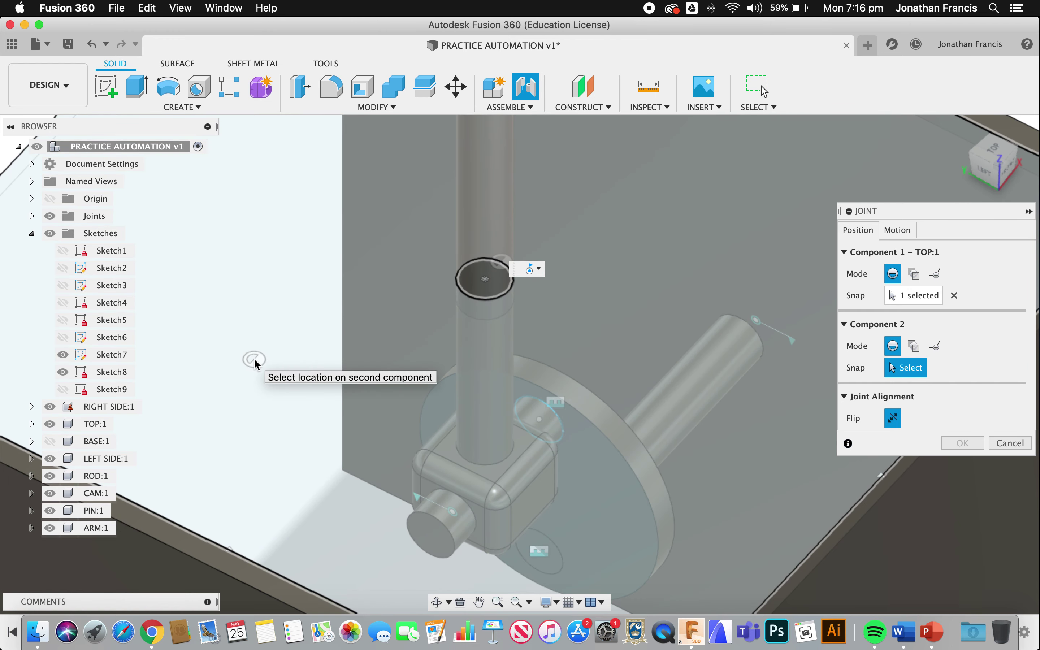
pyautogui.scroll(-5, 454, 401)
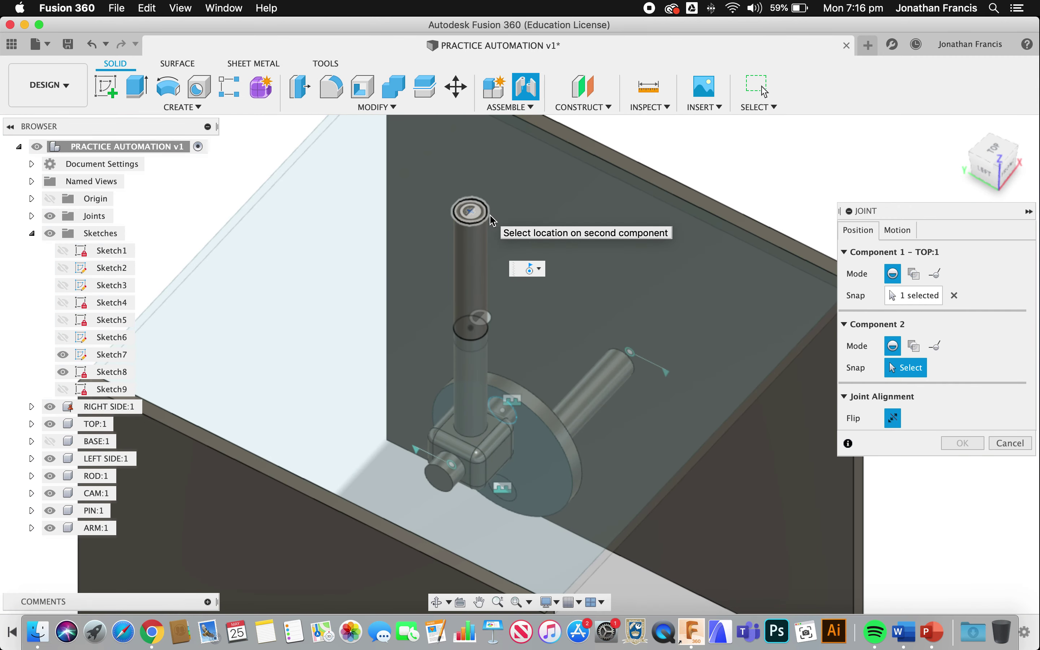
pyautogui.click(491, 218)
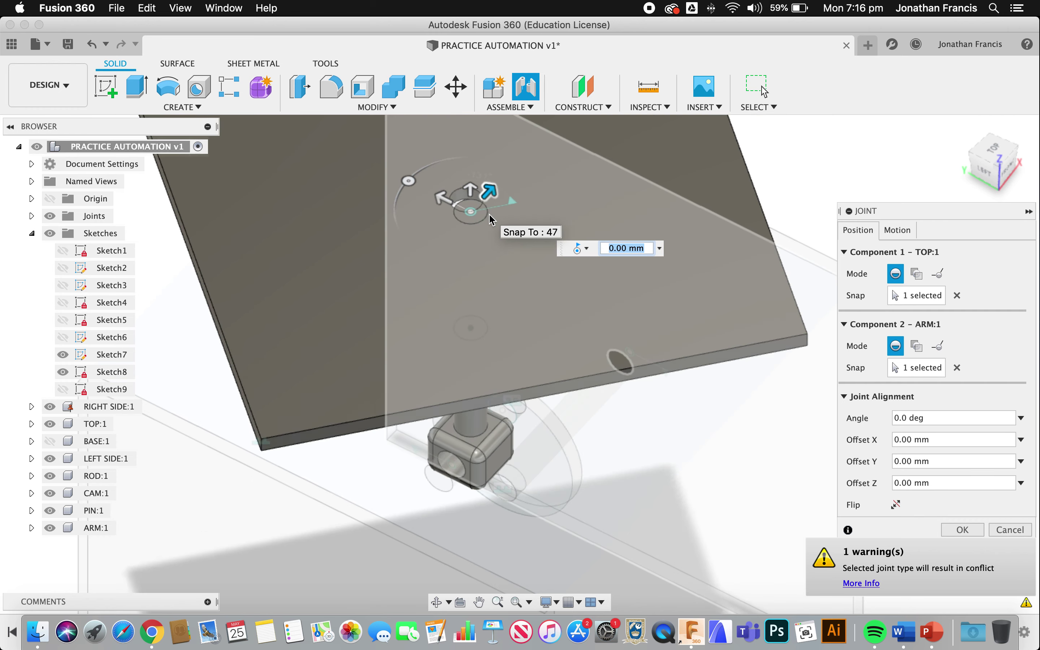
pyautogui.click(897, 230)
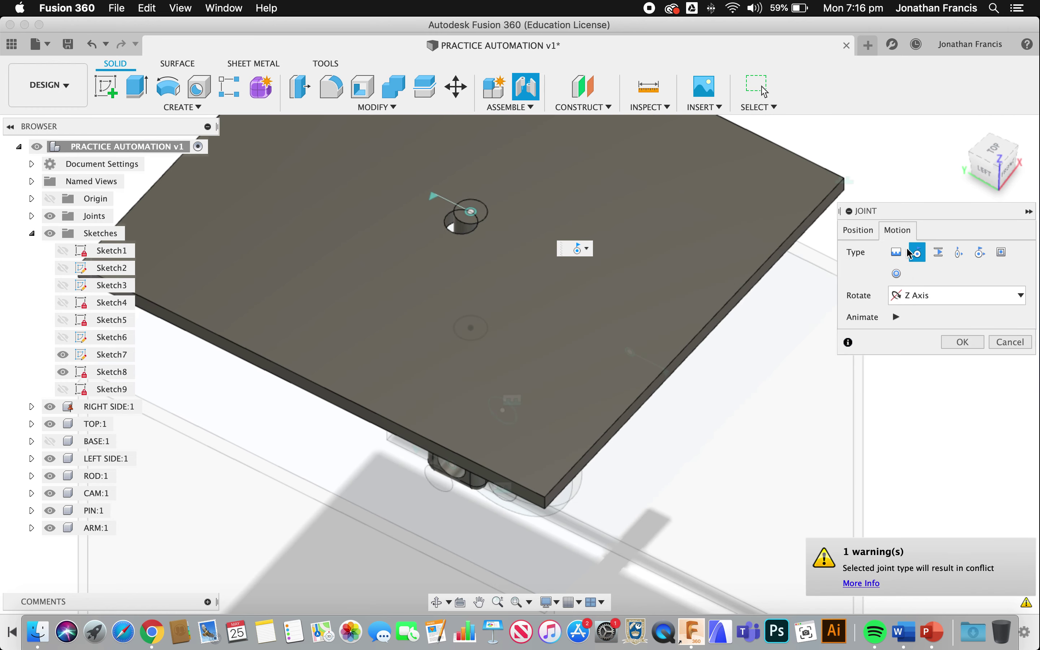
pyautogui.click(934, 253)
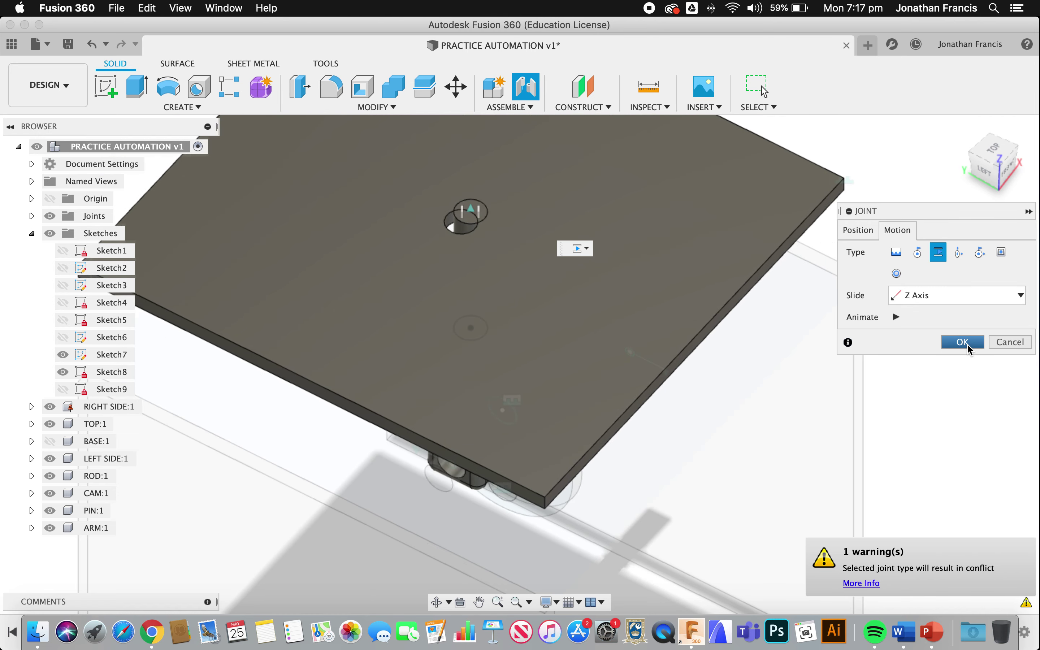
pyautogui.click(963, 343)
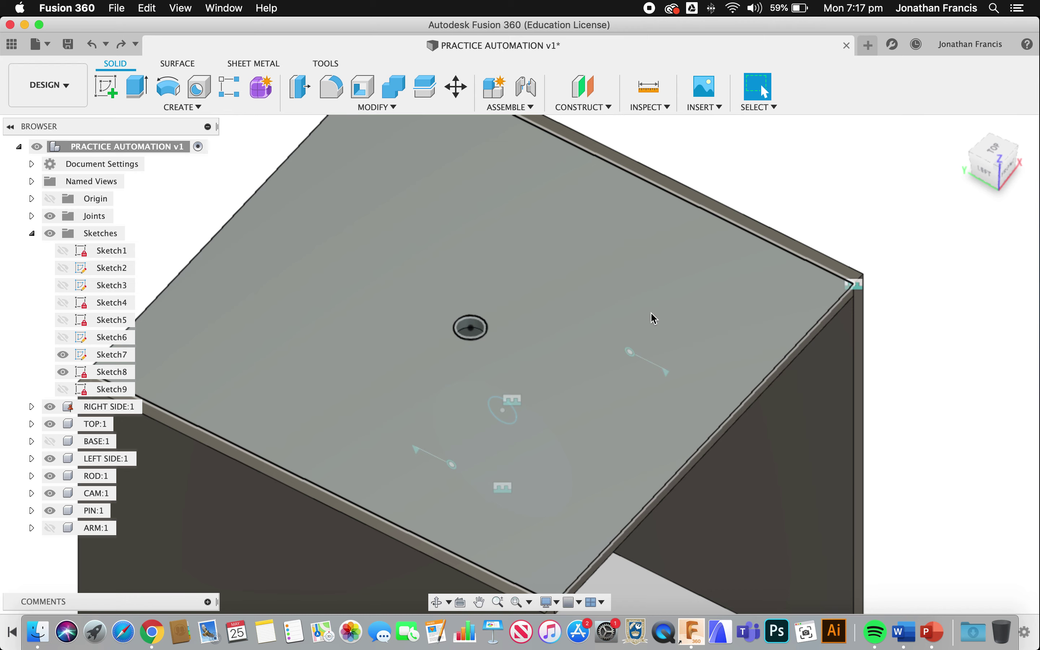
pyautogui.scroll(-4, 662, 314)
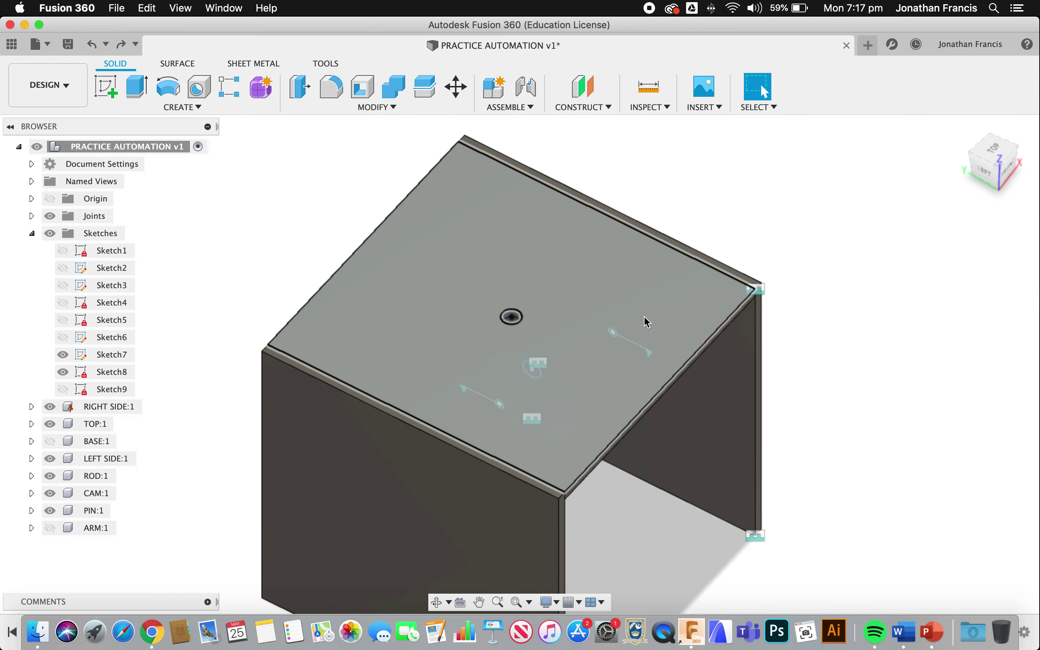
pyautogui.keyDown('shift'); pyautogui.scroll(-10, 646, 322); pyautogui.keyUp('shift')
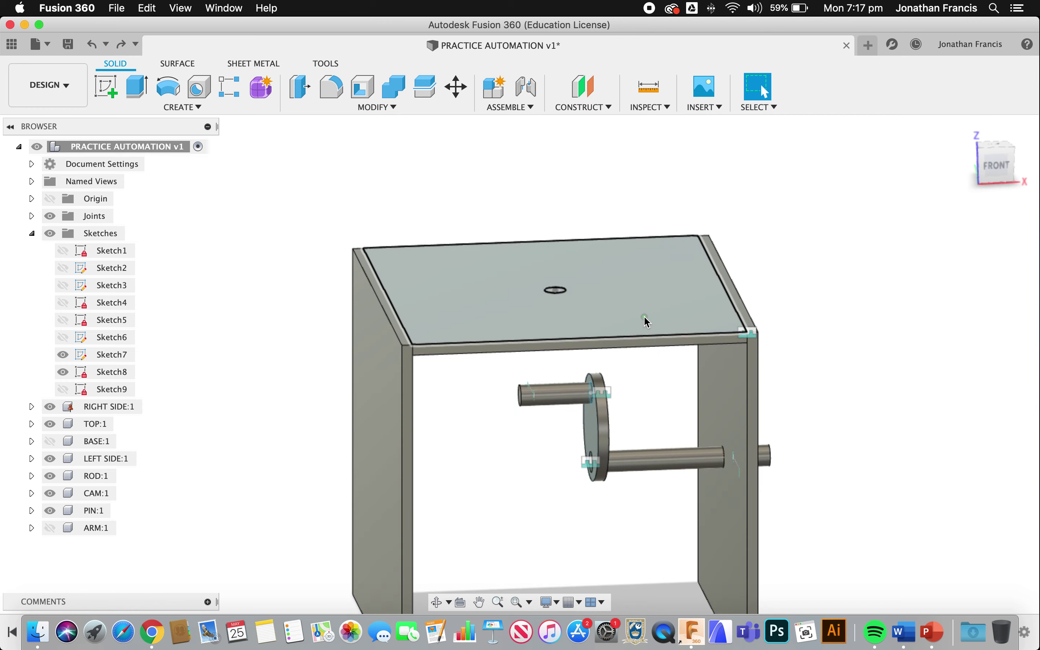
pyautogui.keyDown('shift'); pyautogui.scroll(10, 646, 321); pyautogui.keyUp('shift')
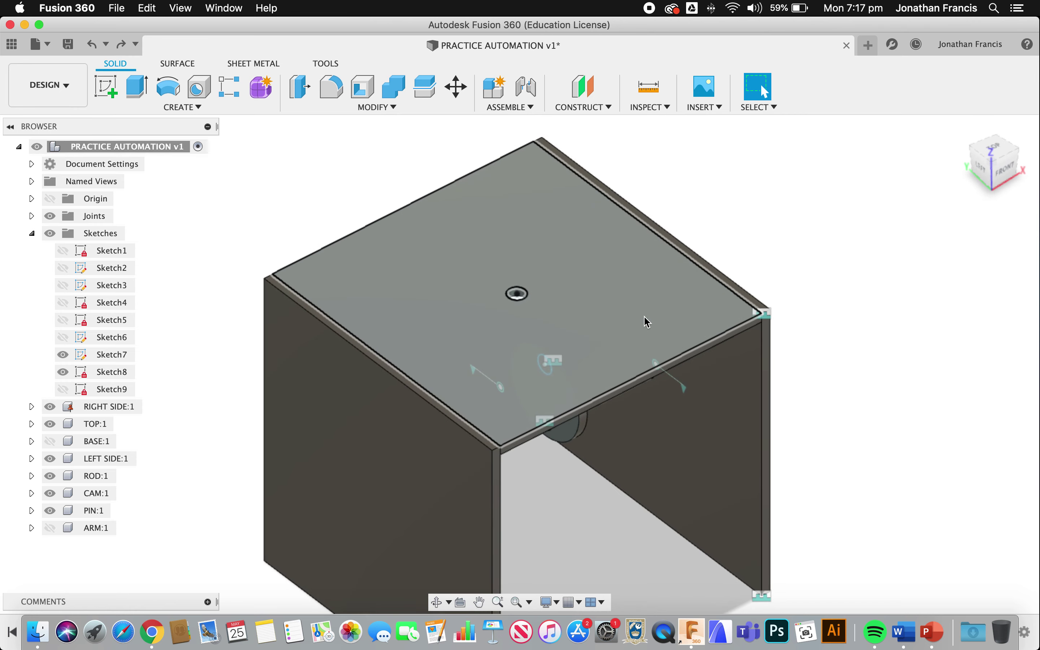
pyautogui.scroll(8, 554, 303)
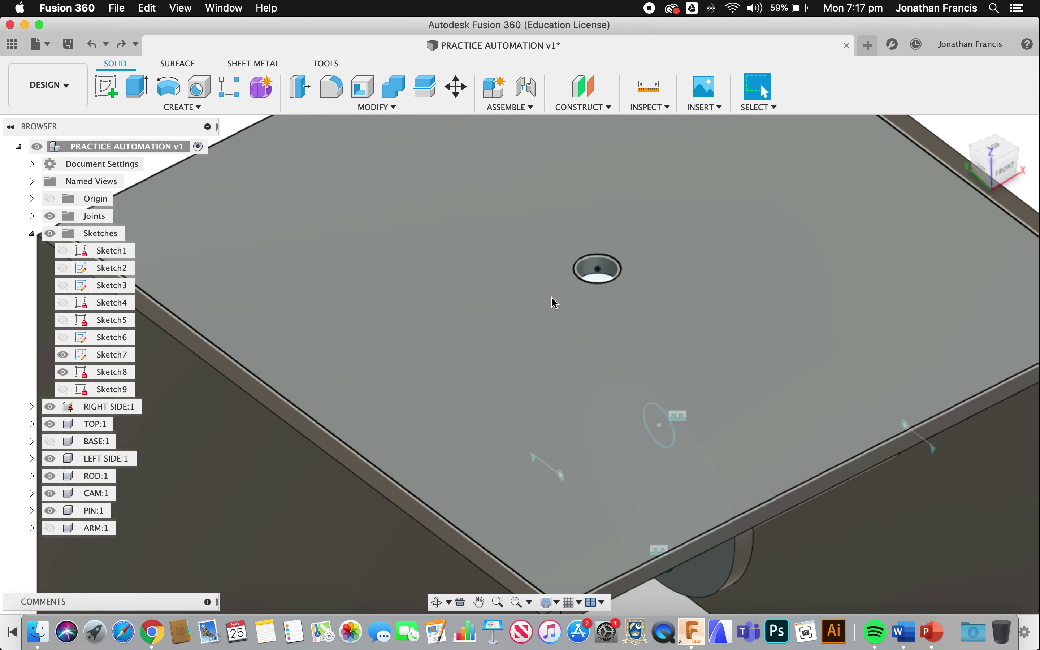
pyautogui.scroll(4, 667, 296)
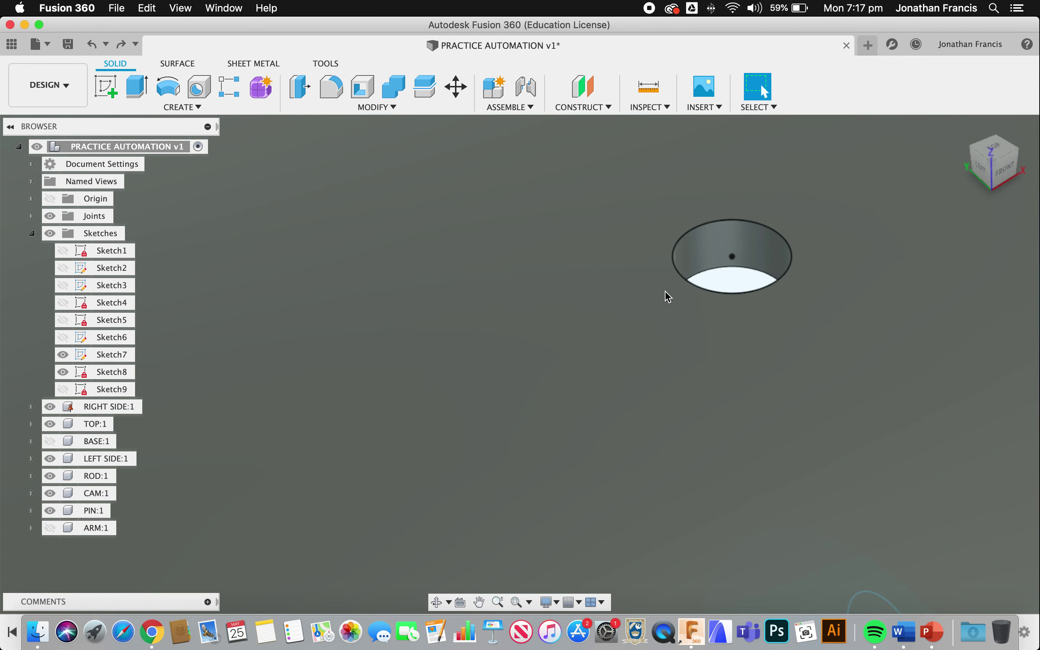
pyautogui.scroll(3, 667, 297)
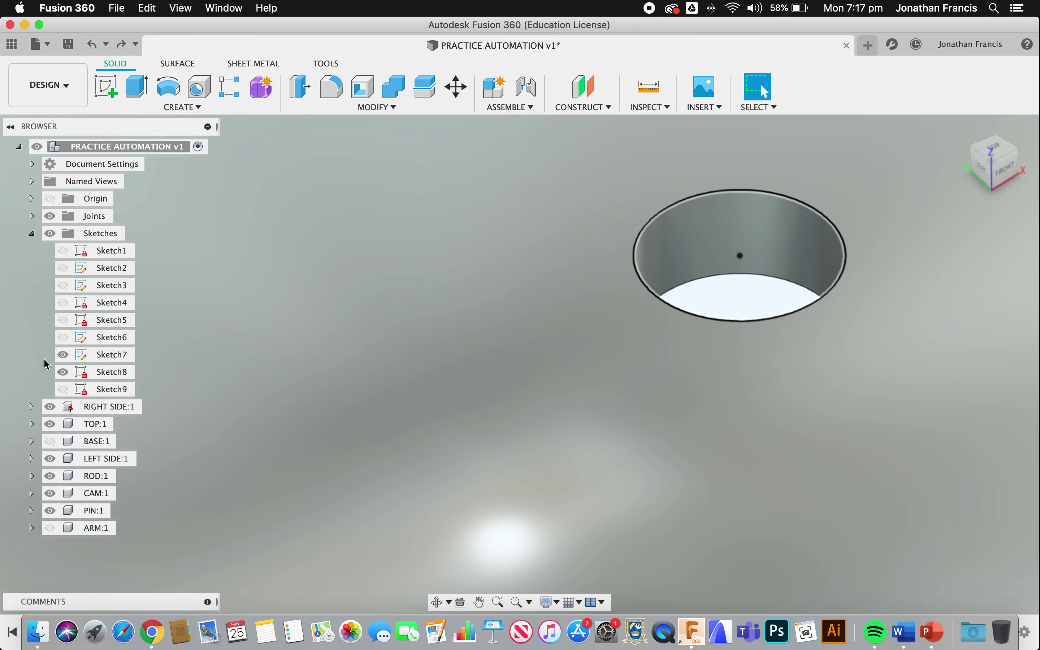
# - Hide Sketch7 and Sketch8 and select the hole's inner cylindrical wall
pyautogui.click(64, 355)
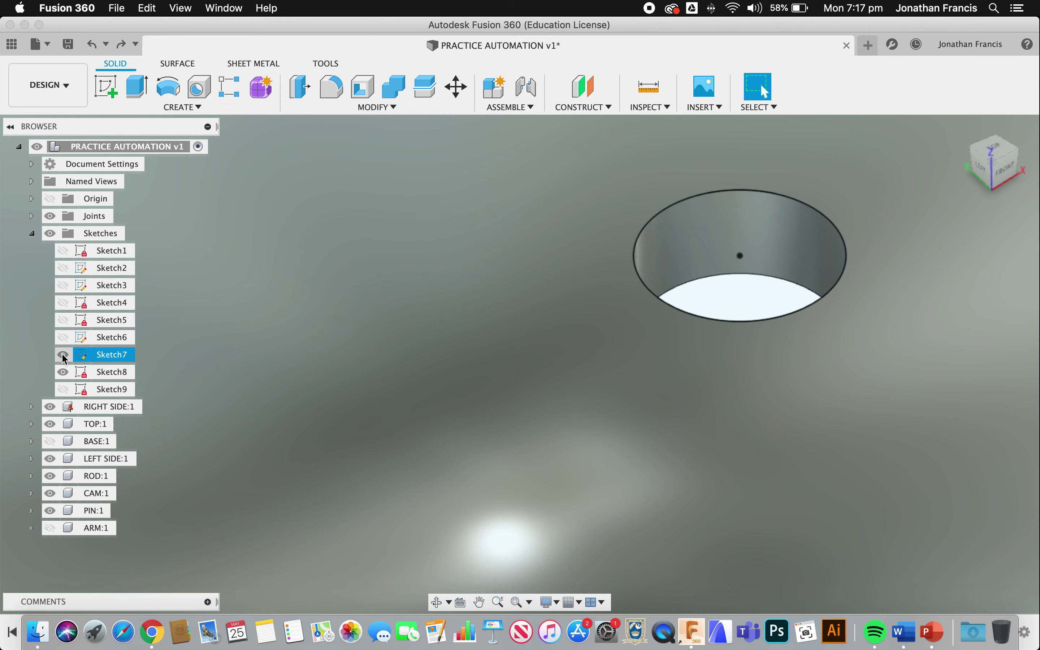
pyautogui.click(64, 372)
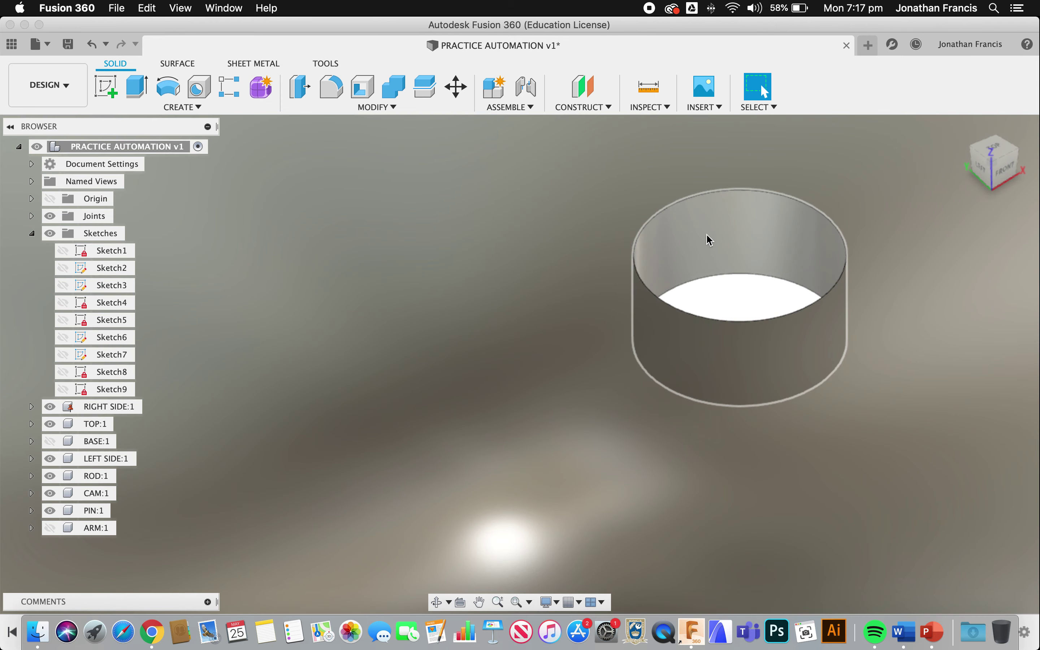
pyautogui.click(707, 234)
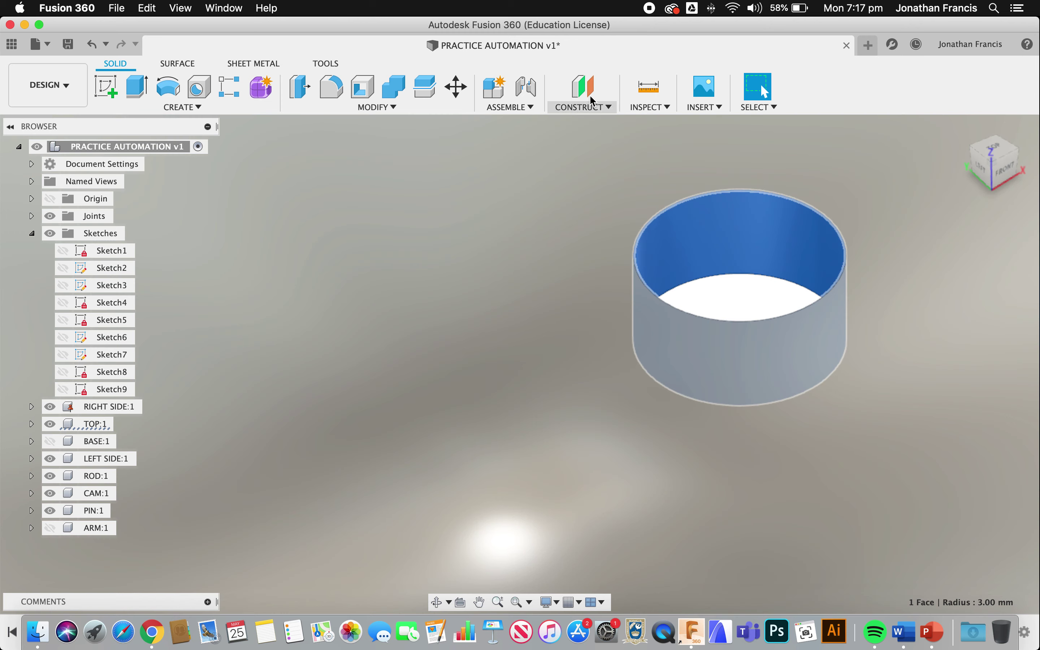
# - Start a joint from the hole wall to the visible arm rod, then cancel it
pyautogui.click(532, 88)
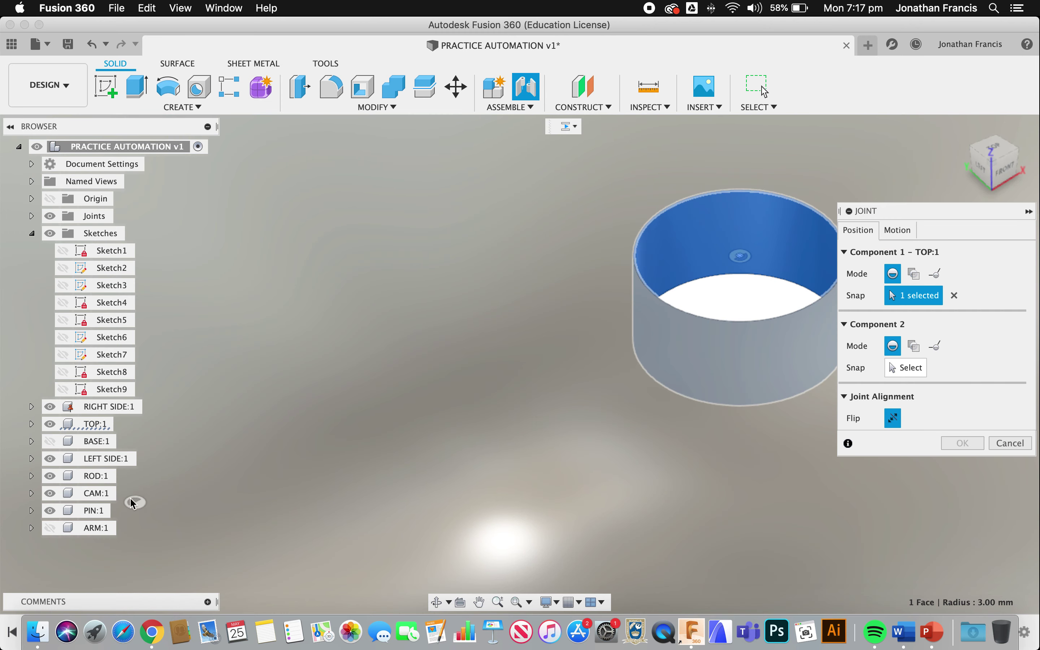
pyautogui.click(50, 528)
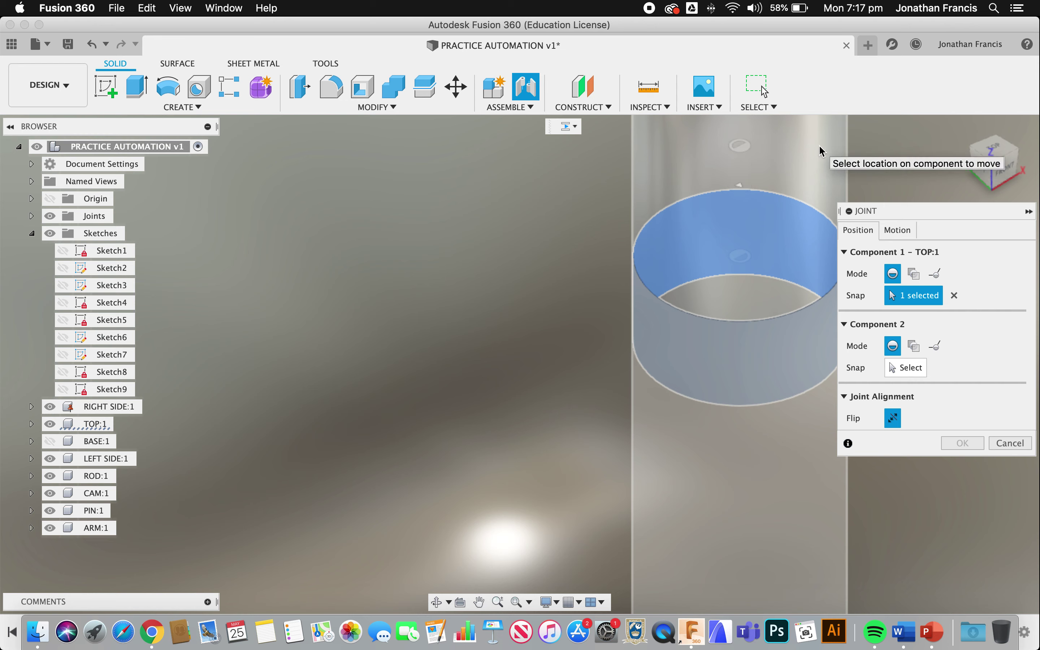
pyautogui.click(819, 145)
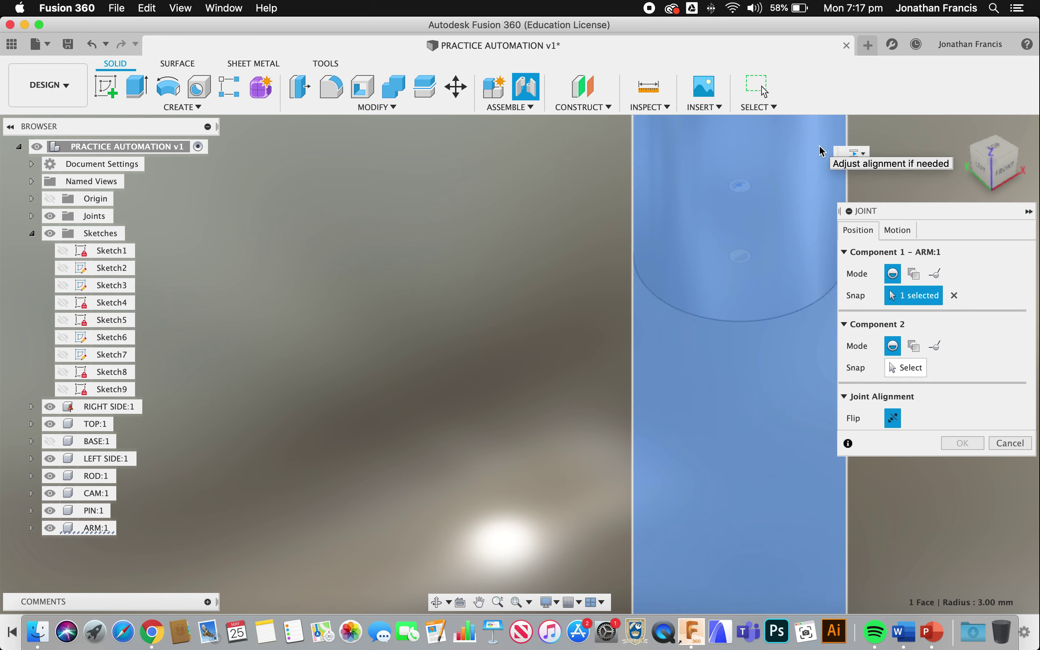
pyautogui.click(898, 230)
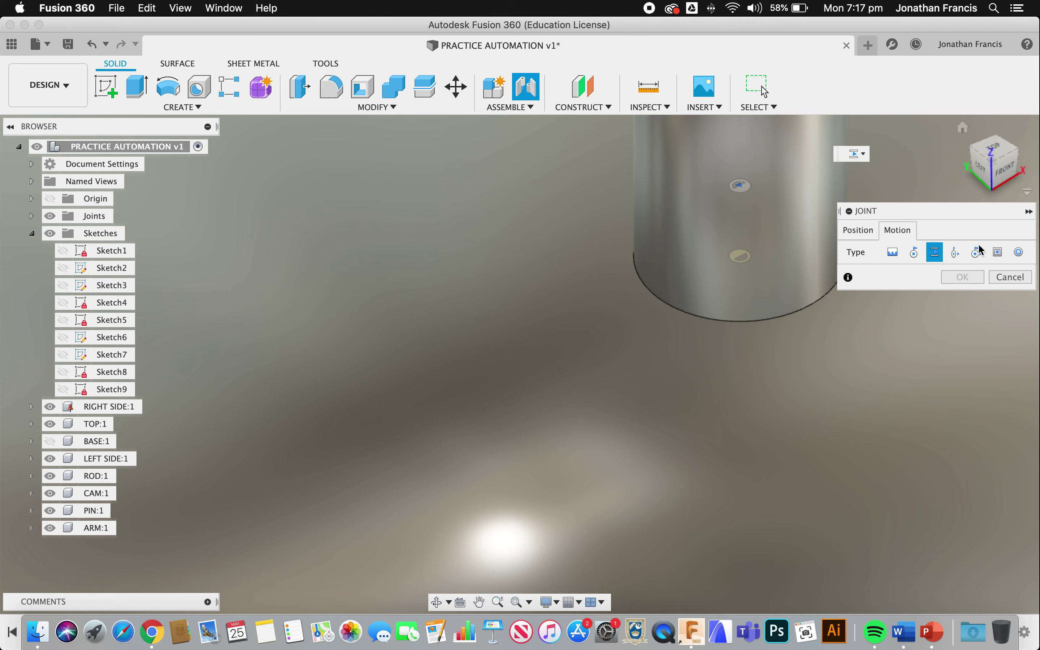
pyautogui.click(1009, 278)
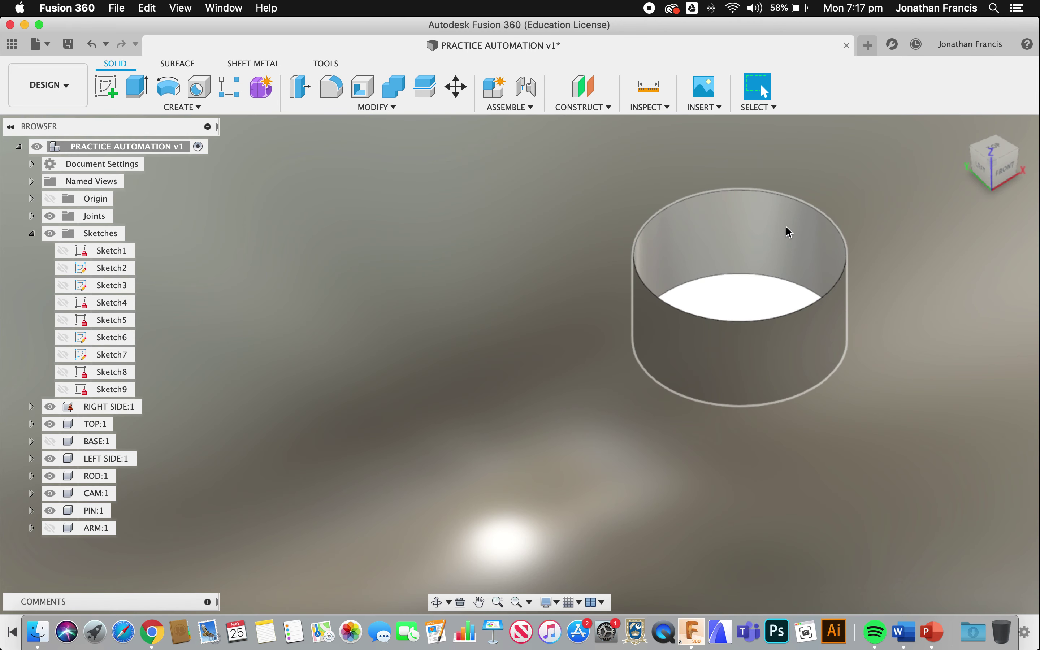
pyautogui.scroll(-10, 789, 233)
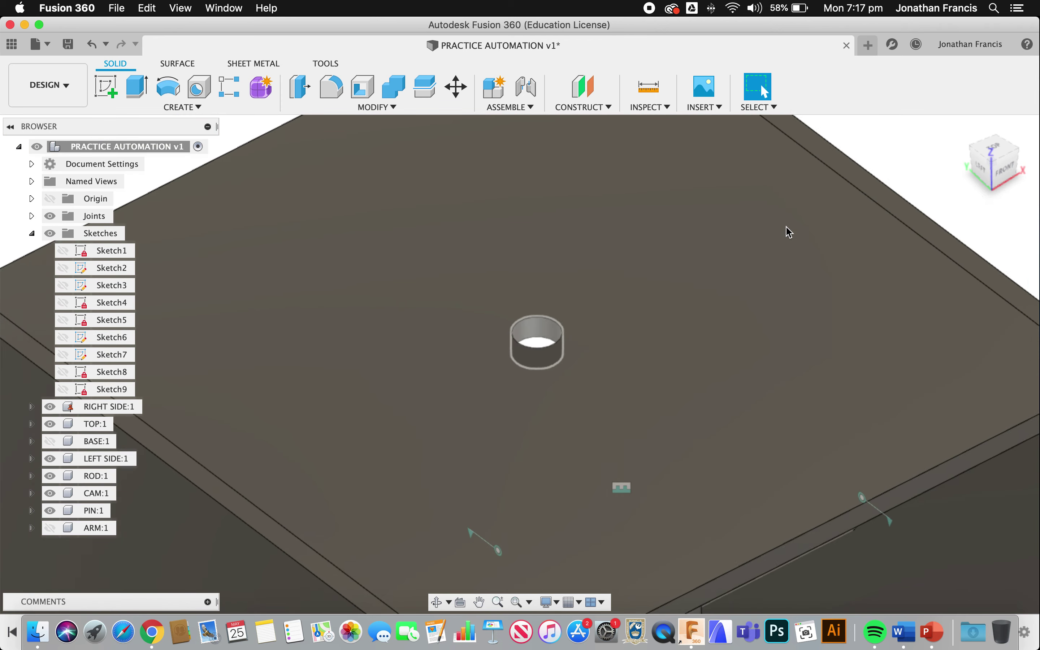
pyautogui.scroll(-3, 789, 232)
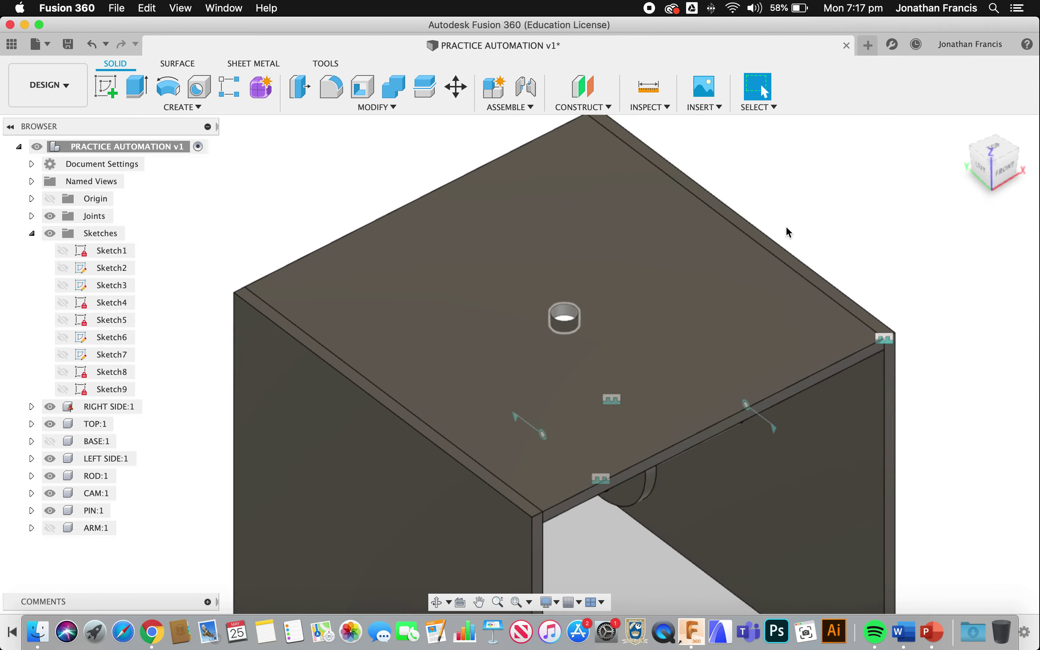
pyautogui.keyDown('shift'); pyautogui.scroll(5, 789, 232); pyautogui.keyUp('shift')
pyautogui.scroll(3, 789, 233)
pyautogui.keyDown('shift'); pyautogui.hscroll(-3, 789, 233); pyautogui.keyUp('shift')
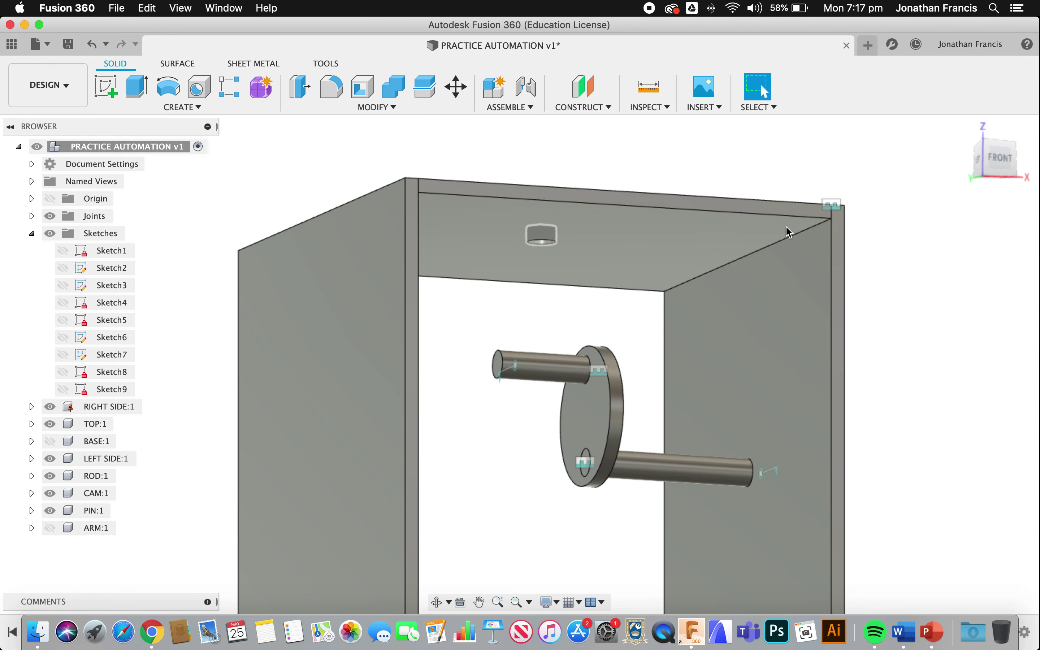